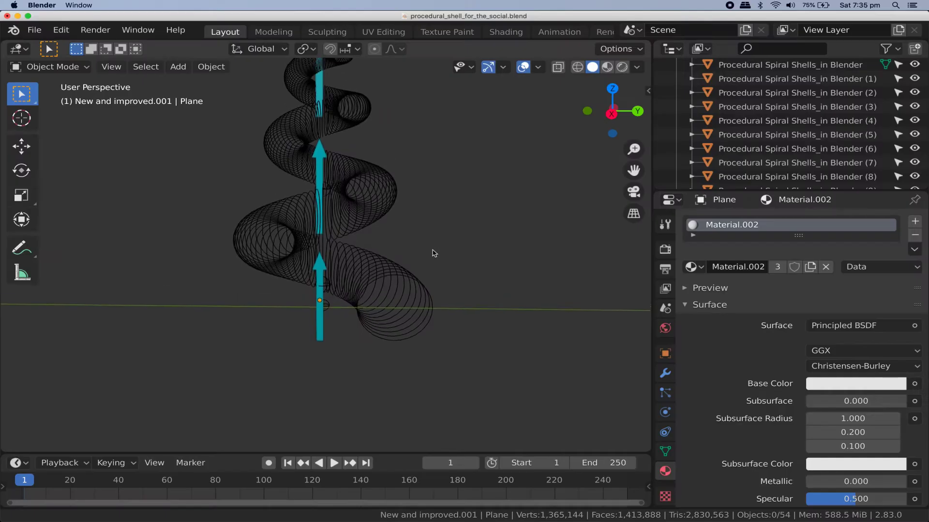
Pan and orbit the view to inspect the orange spiral shell and its custom properties.
shift+middle_drag(434, 268, 435, 388)
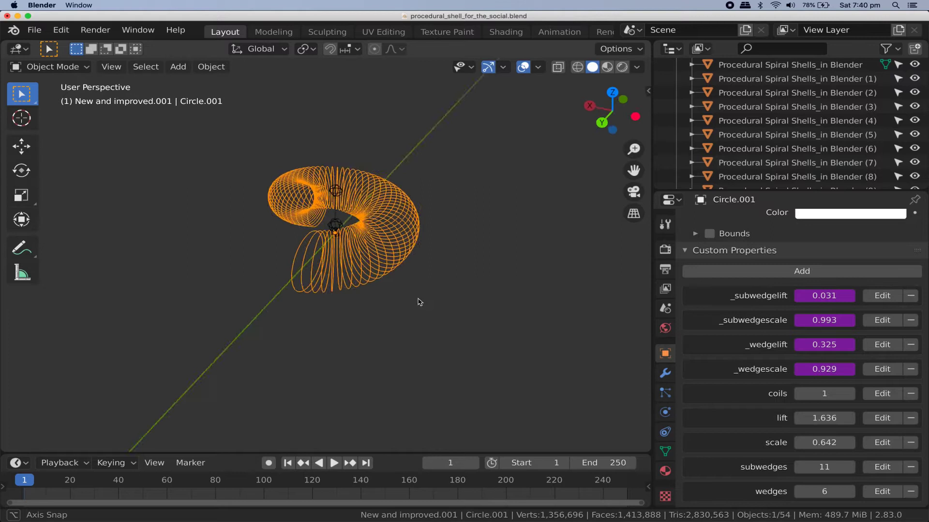
middle_drag(418, 305, 409, 263)
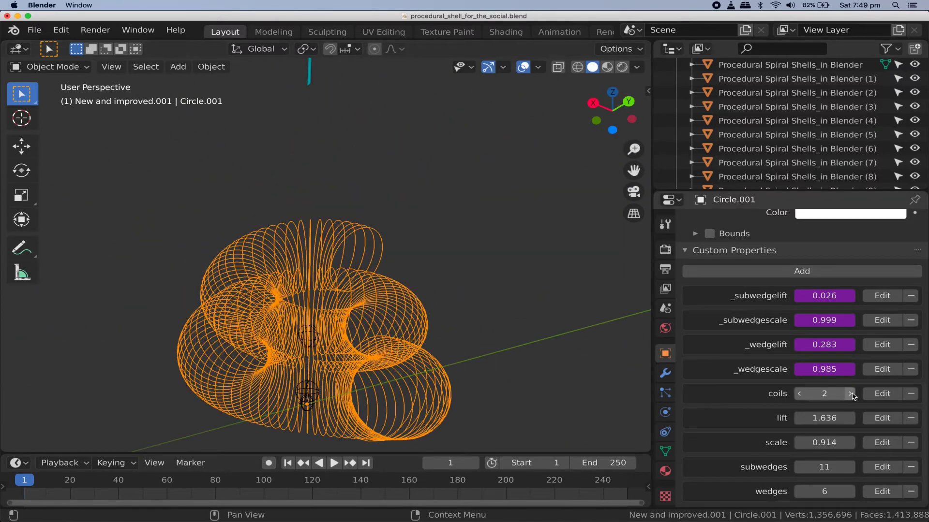
Raise the shell's coils custom property to 8.
click(851, 394)
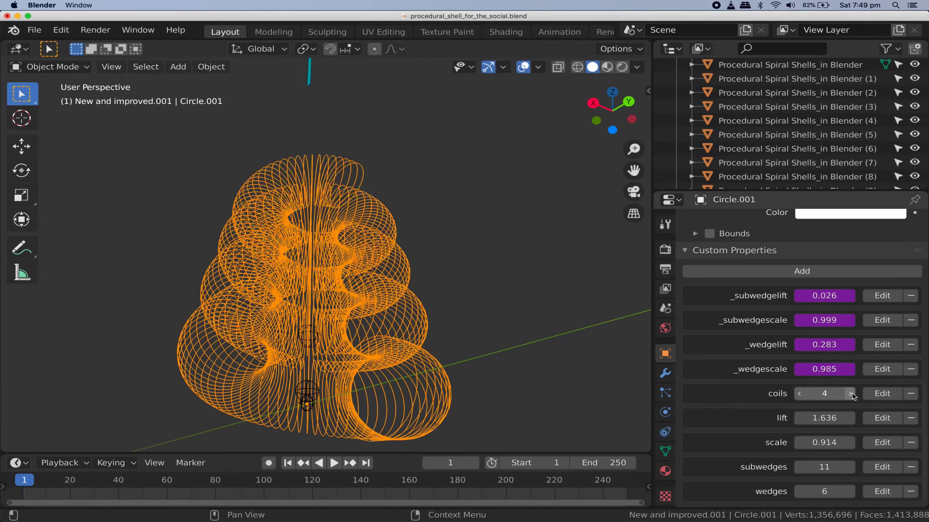
click(852, 394)
click(851, 394)
click(851, 395)
click(852, 394)
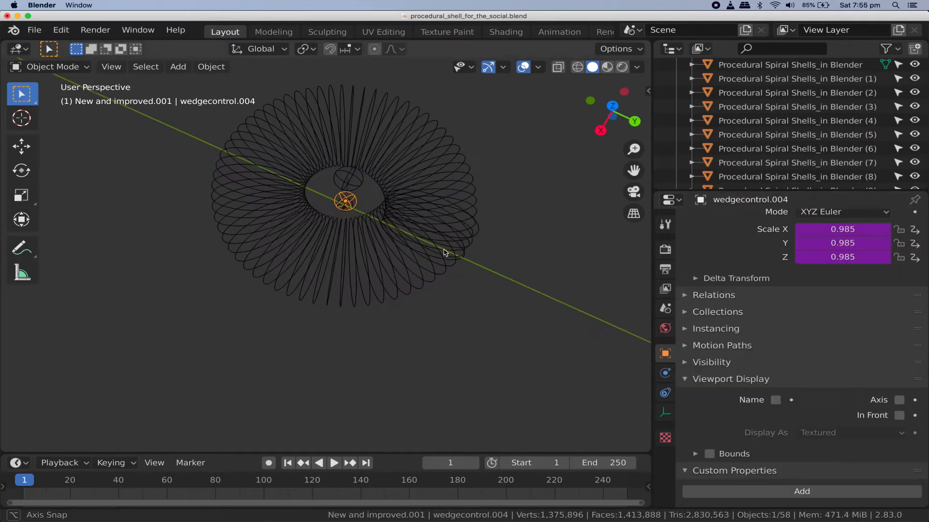
Frame the wedge ring from above and start moving the wedgecontrol.004 empty.
middle_drag(447, 261, 463, 282)
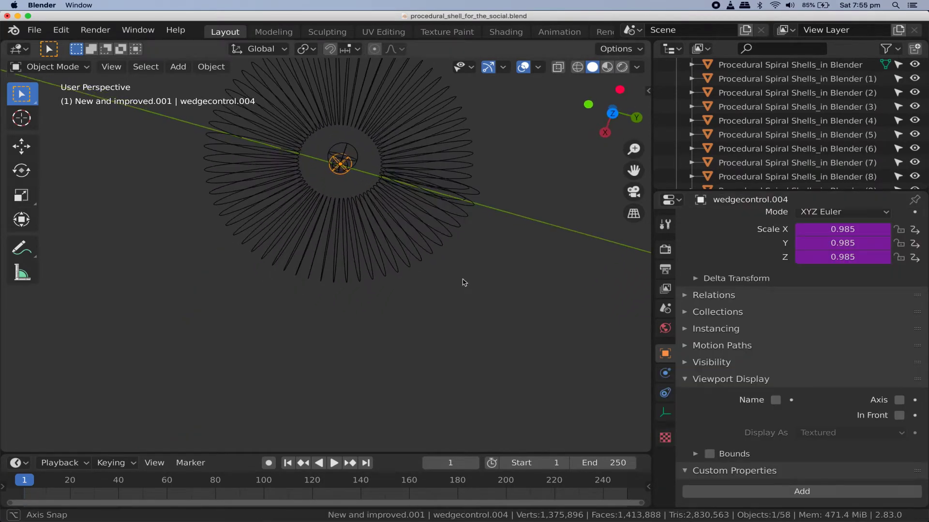
shift+middle_drag(427, 234, 437, 358)
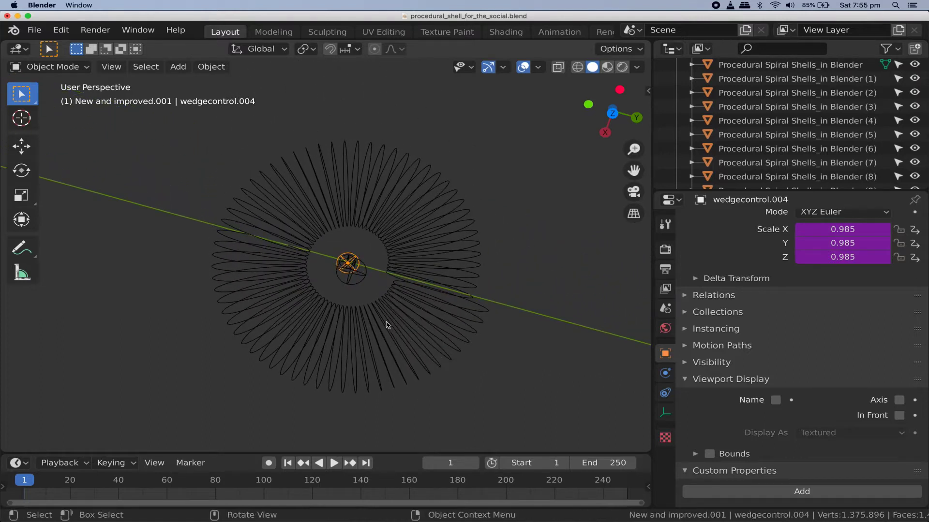
key(g)
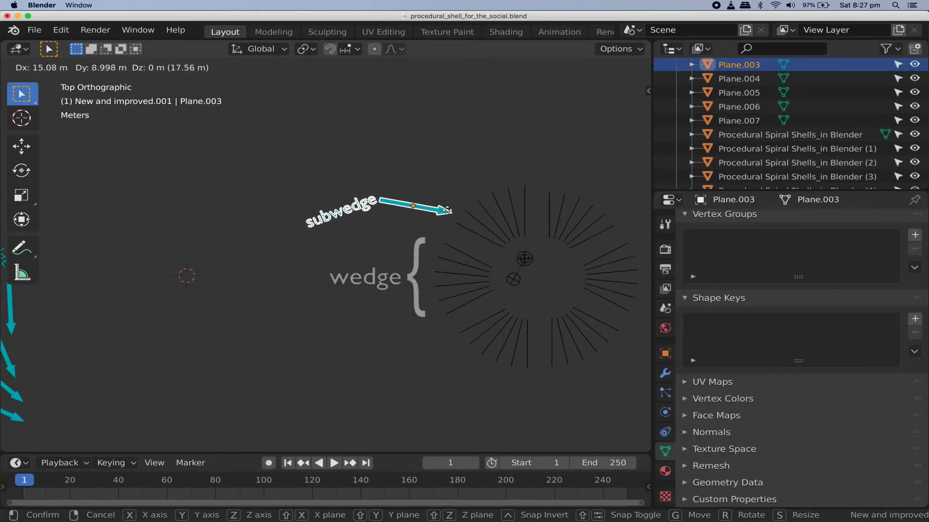
Place the first three subwedge arrows in a fan beside the wedge lines.
click(455, 213)
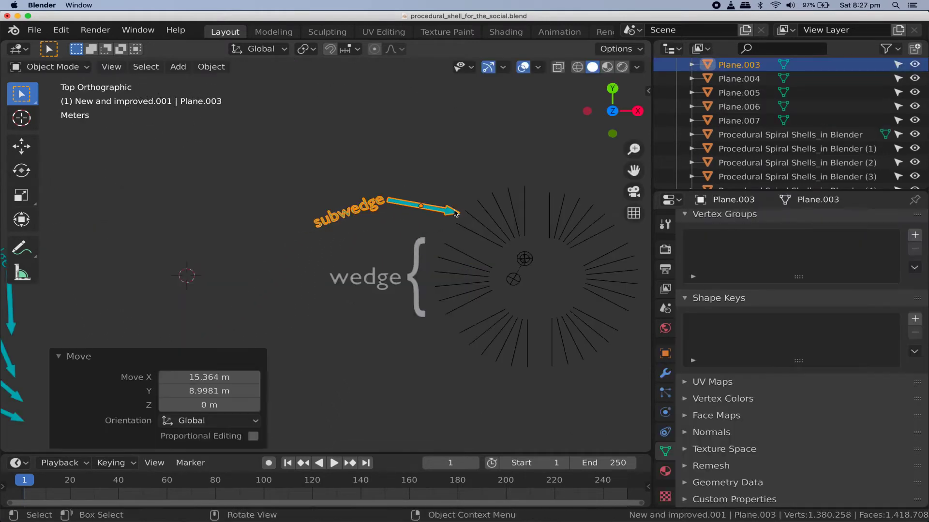
click(13, 422)
key(g)
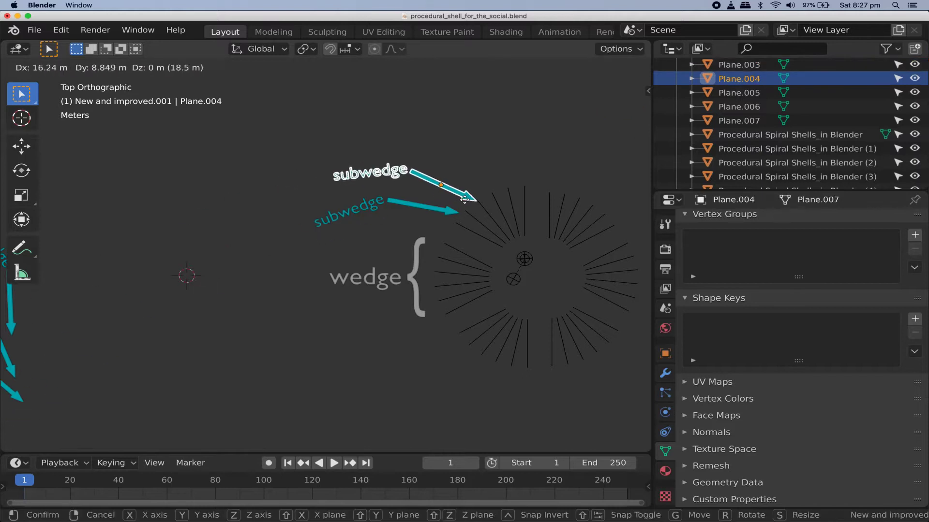
click(458, 200)
click(14, 399)
key(g)
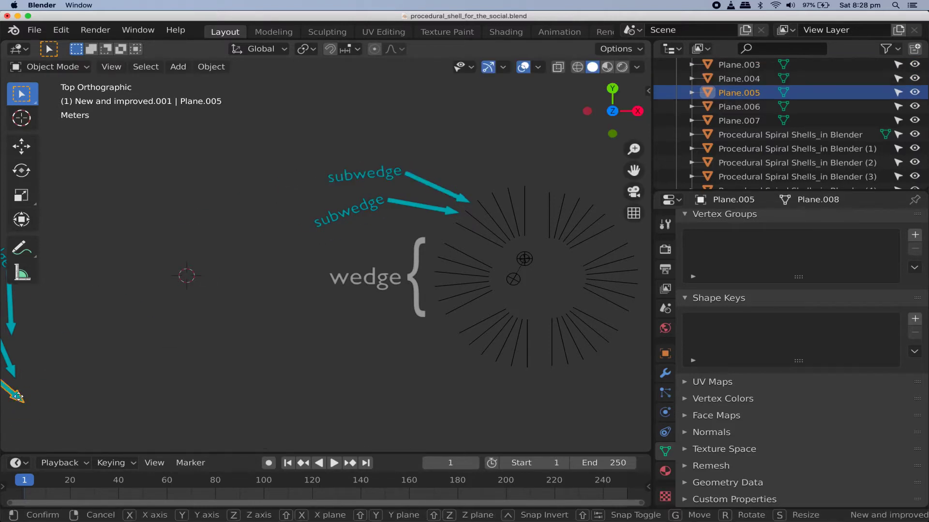
click(479, 191)
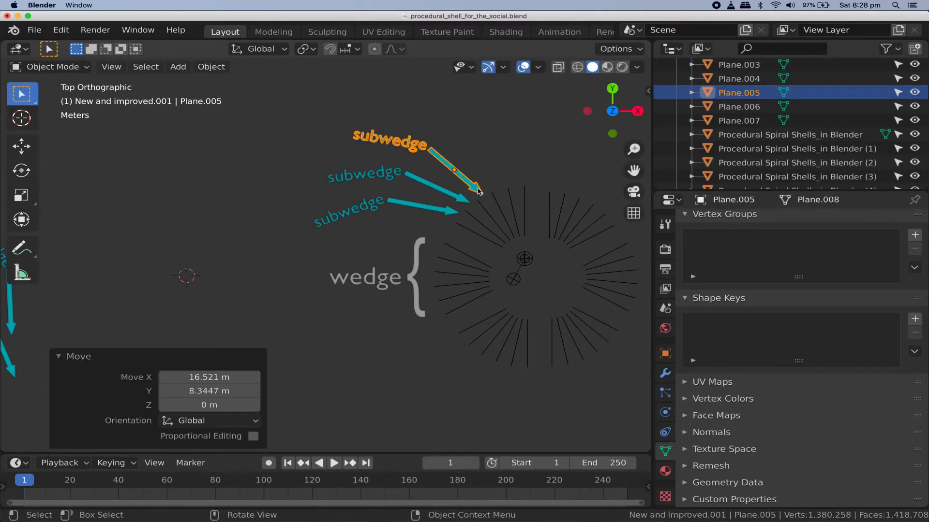
Place the fourth and fifth subwedge arrows pointing down at the wedges.
click(15, 374)
key(g)
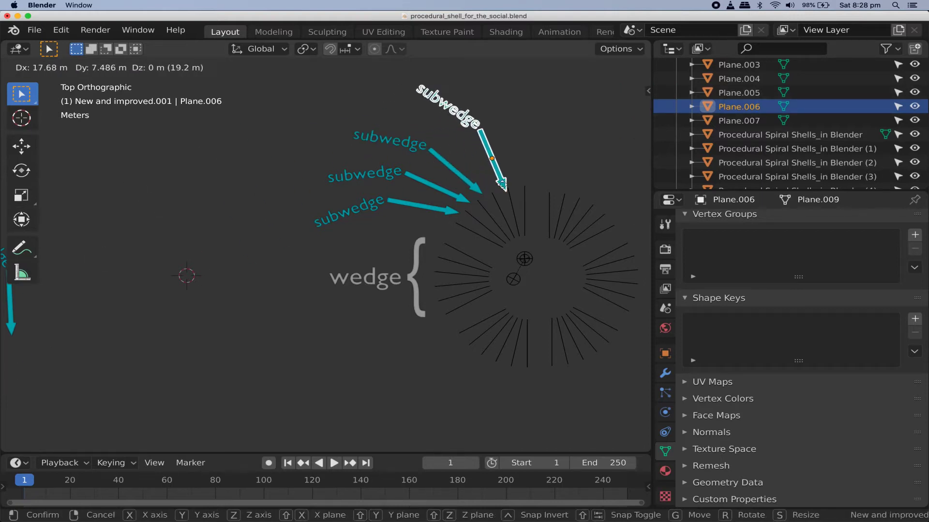
click(499, 183)
click(15, 328)
key(g)
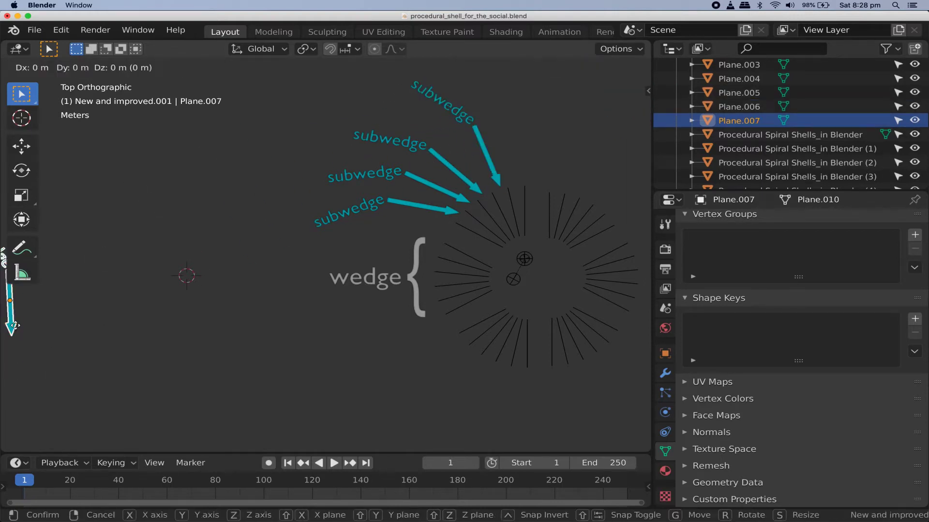
click(521, 174)
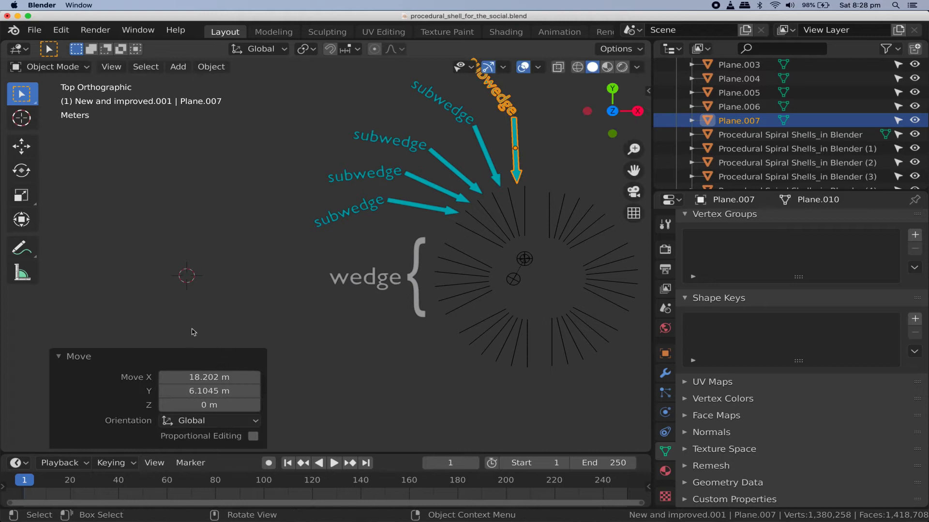
click(134, 327)
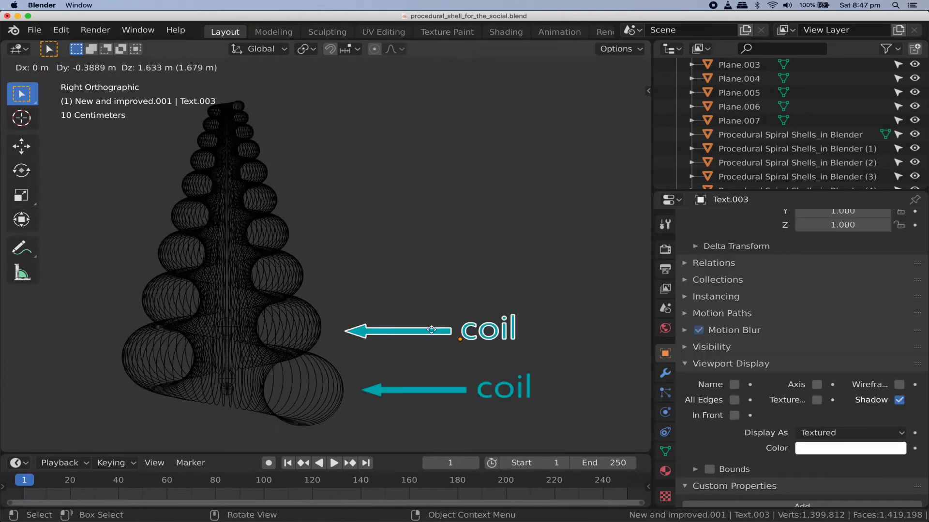
Duplicate the coil arrow twice, stacking the copies upward.
key(shift+d)
click(368, 269)
key(shift+d)
click(358, 231)
key(shift+d)
click(366, 195)
key(shift+d)
click(366, 173)
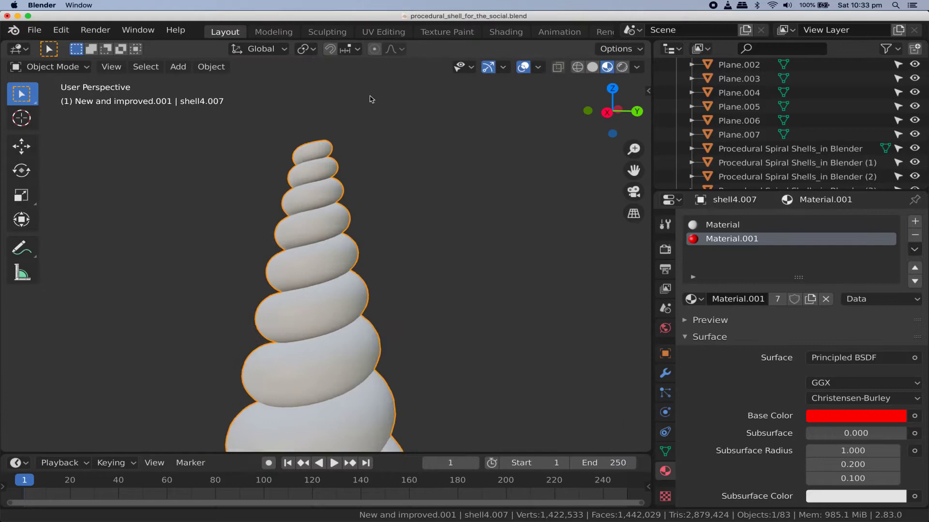
Zoom and pan past the diameter x arrows to the scale 0.8 and 0.6 shells.
scroll(400, 151, down, 3)
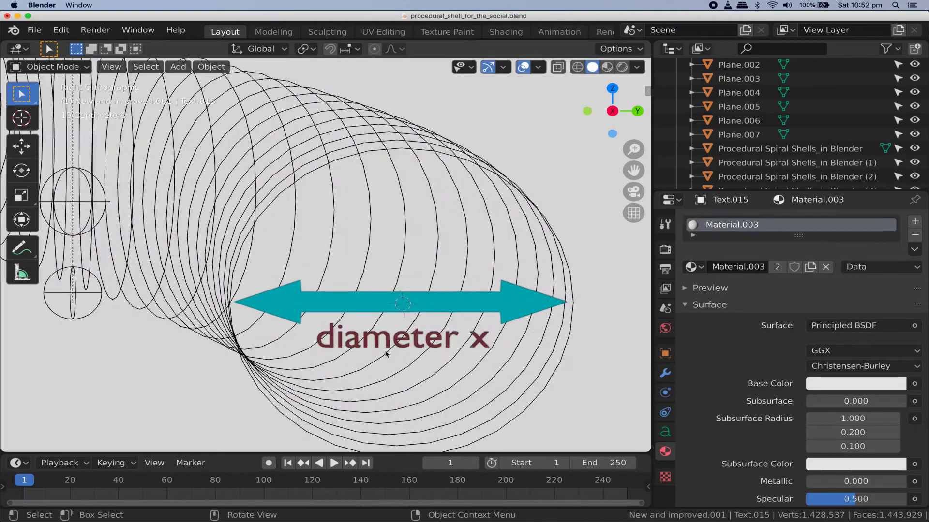
scroll(382, 352, up, 5)
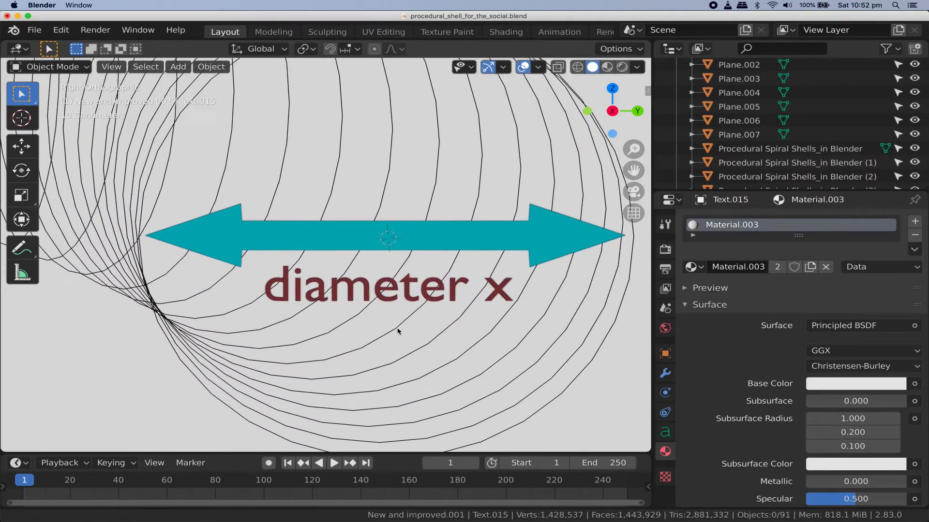
shift+middle_drag(397, 331, 378, 317)
scroll(310, 262, down, 10)
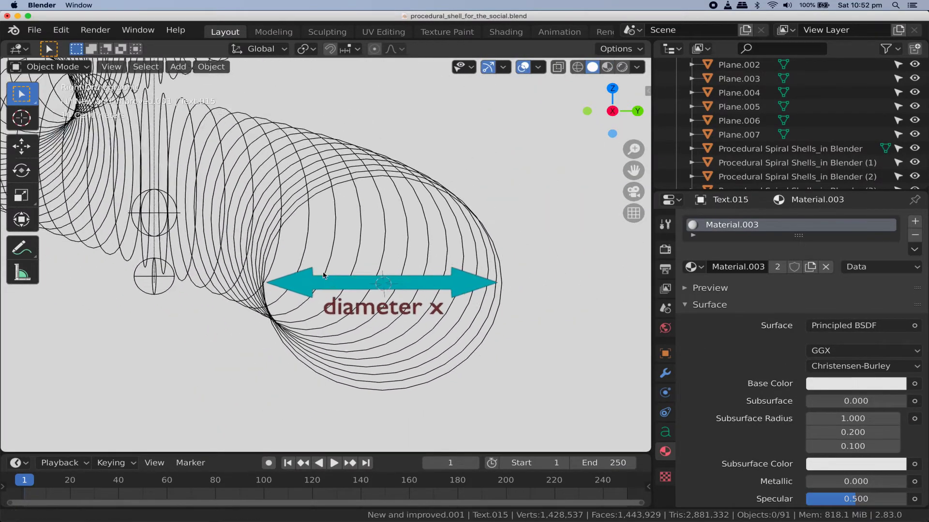
scroll(547, 92, up, 6)
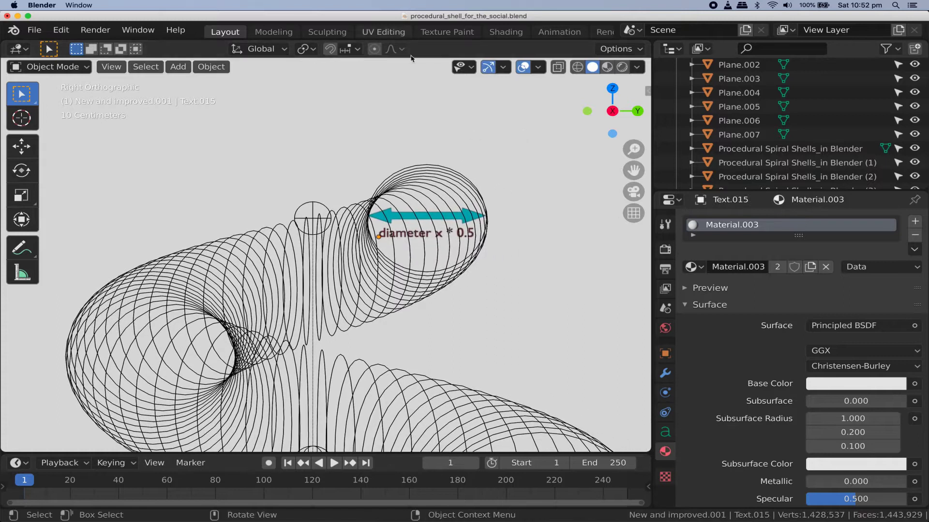
scroll(428, 234, up, 2)
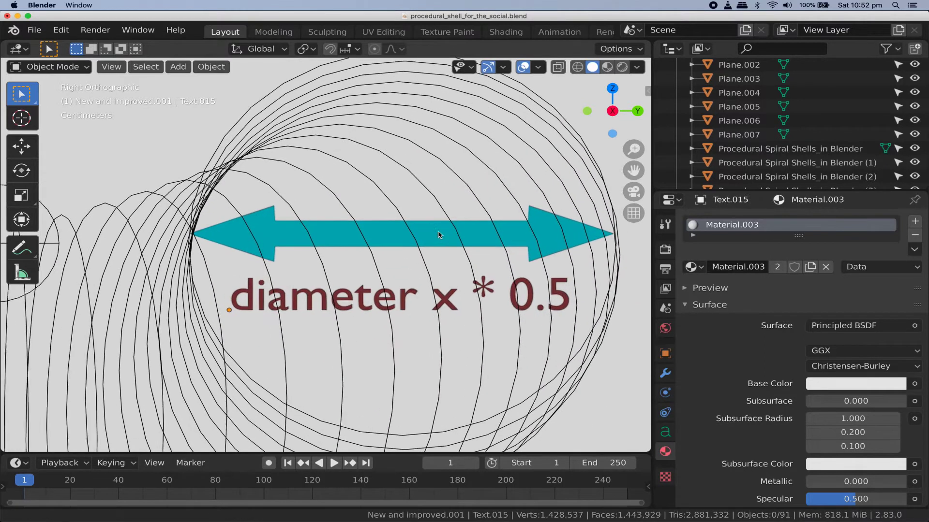
shift+middle_drag(435, 234, 390, 235)
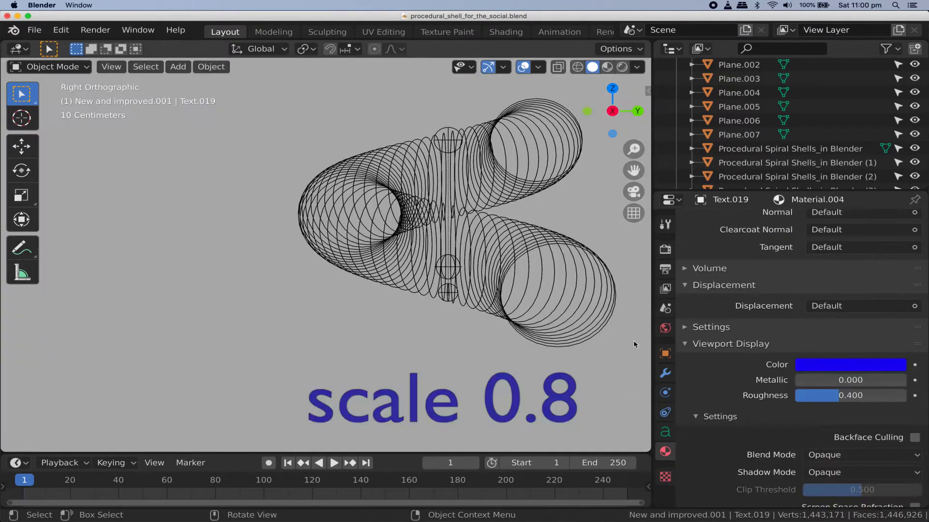
scroll(639, 312, right, 10)
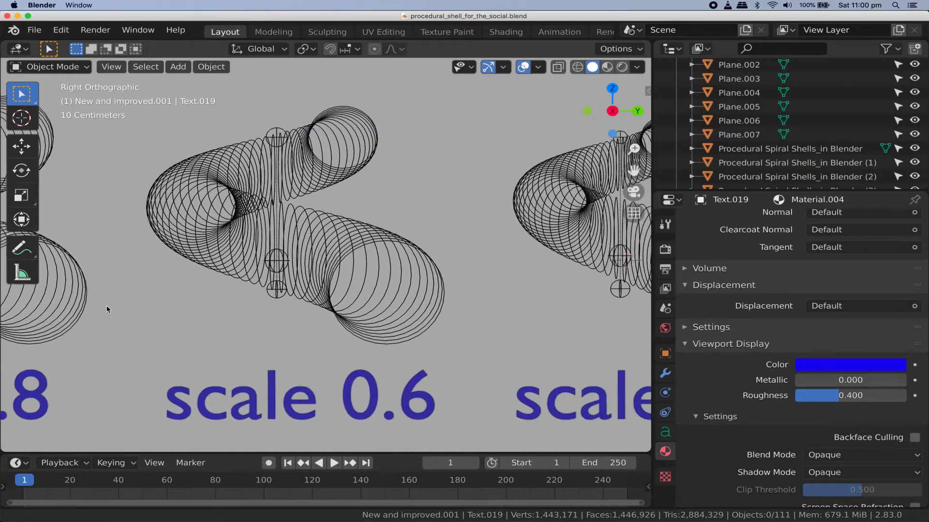
scroll(609, 314, right, 6)
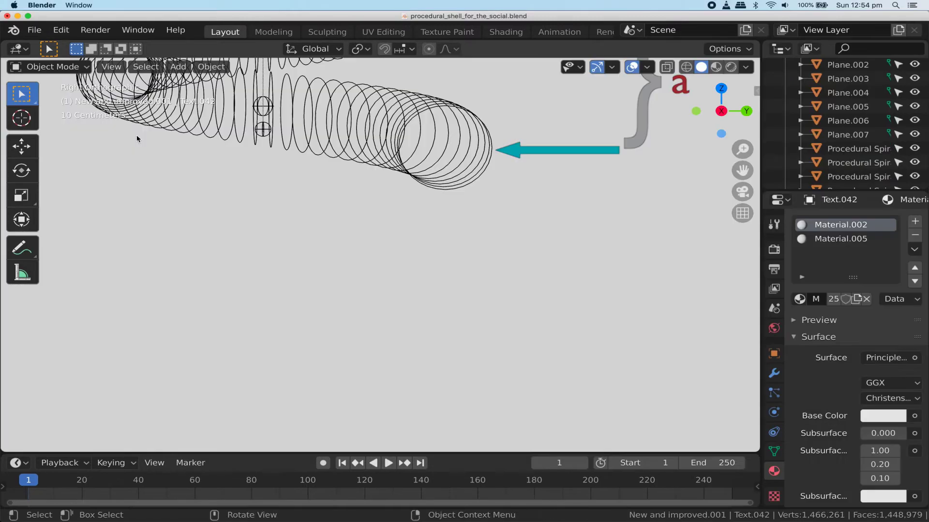
Move the lift label and its arrow beside bracket a of the a–f spacings.
shift+middle_drag(147, 144, 123, 248)
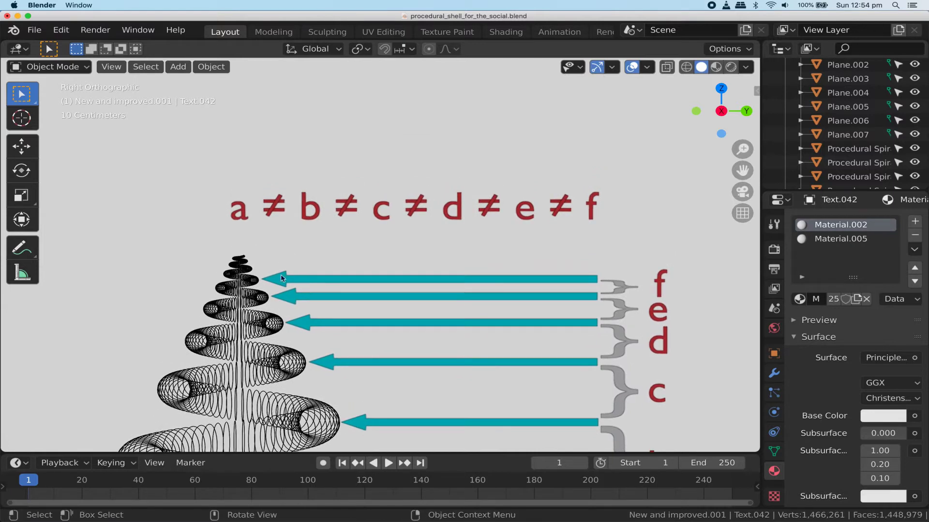
scroll(394, 306, down, 5)
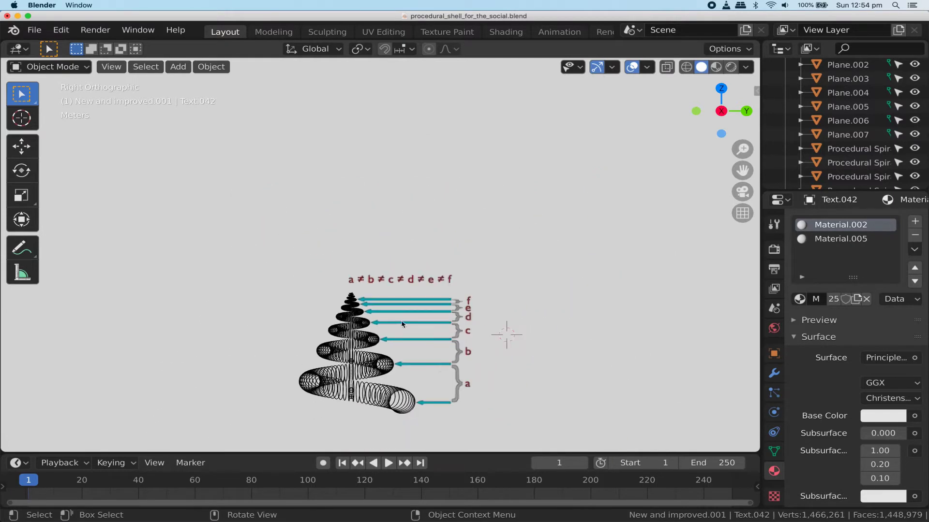
shift+scroll(399, 290, down, 4)
key(g)
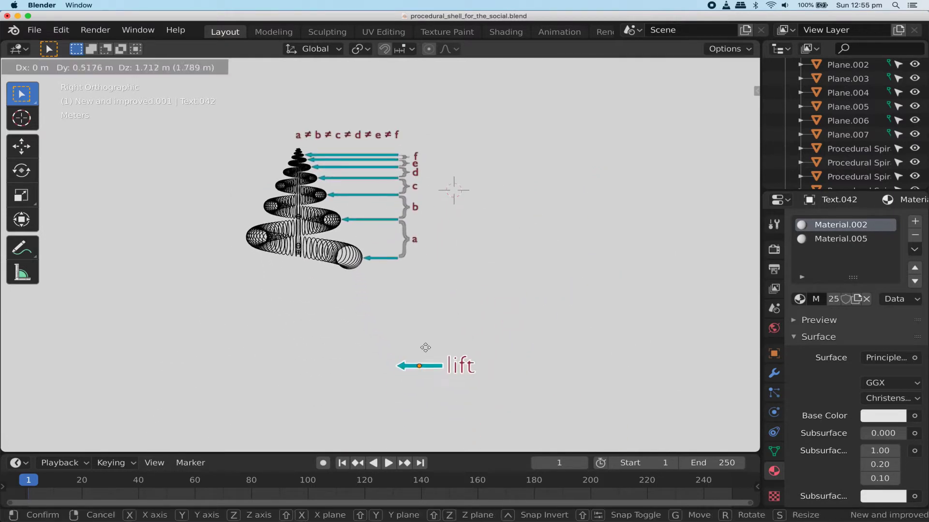
click(452, 237)
scroll(455, 265, up, 5)
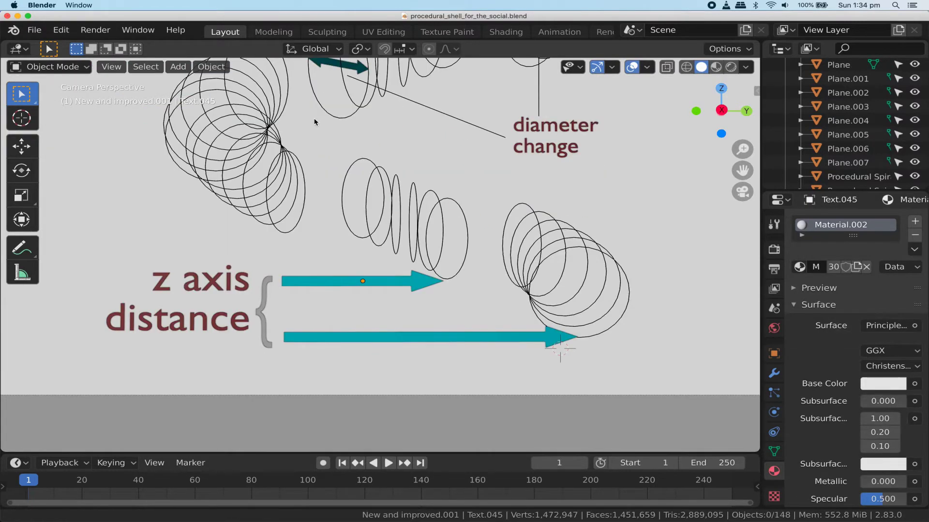
shift+middle_drag(315, 122, 273, 289)
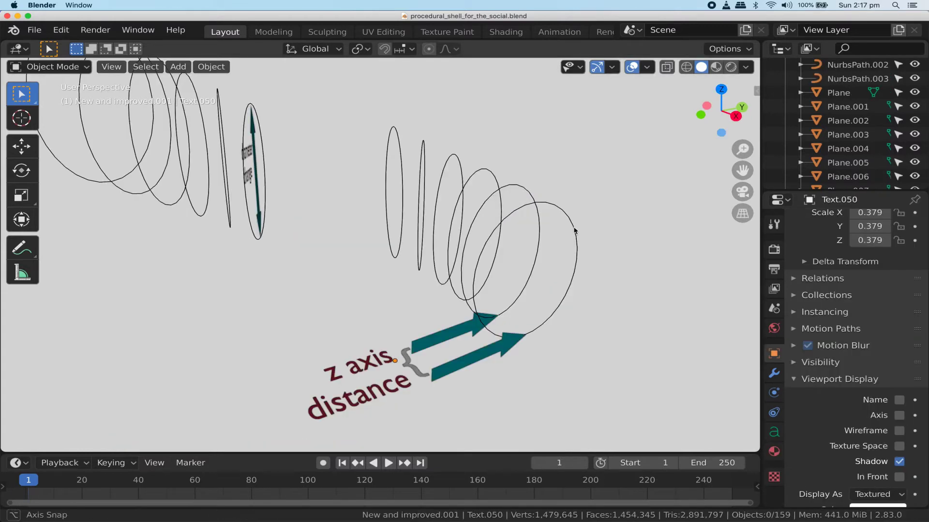
middle_drag(459, 234, 491, 238)
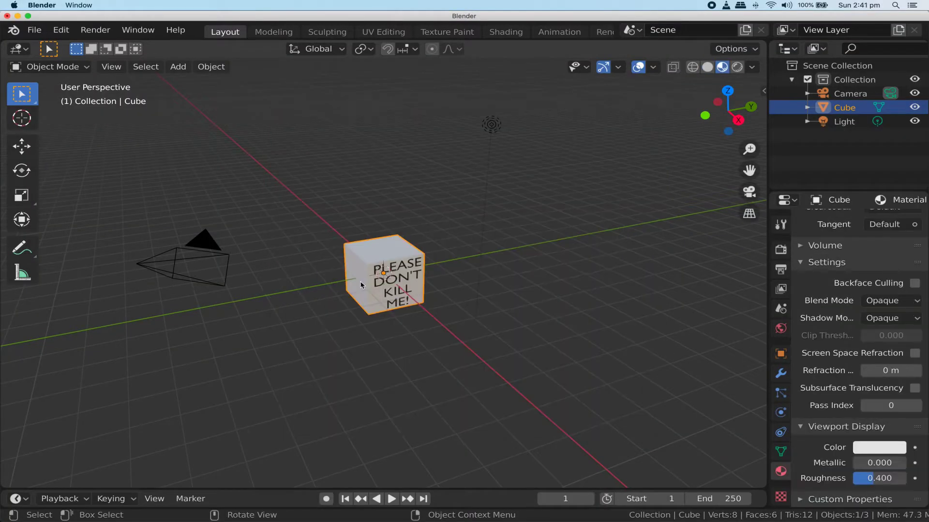
Delete the default cube and light, then add a mesh circle.
key(Delete)
click(491, 125)
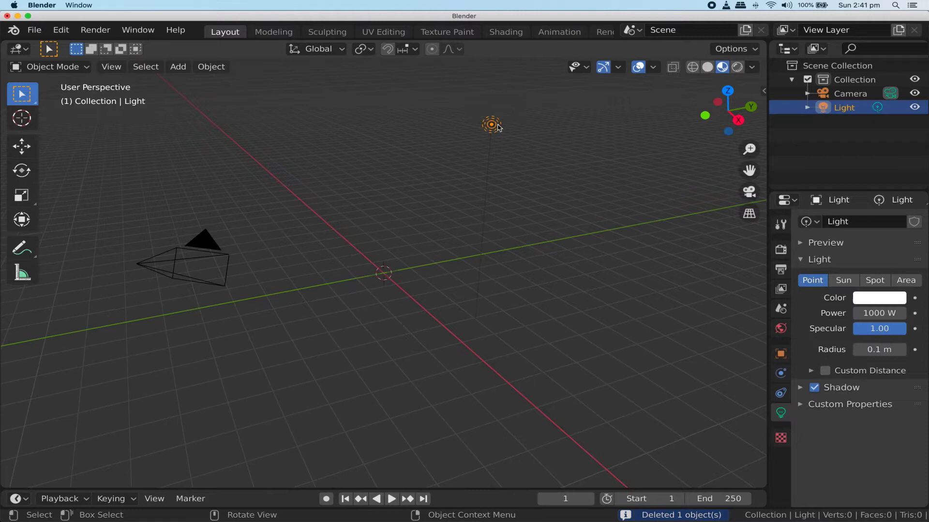
key(x)
click(499, 127)
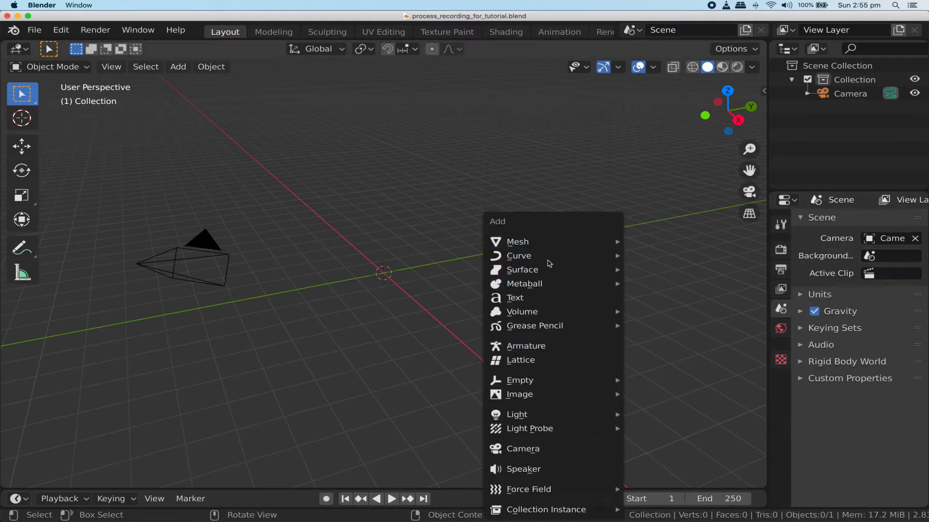
mouse_move(517, 240)
click(657, 268)
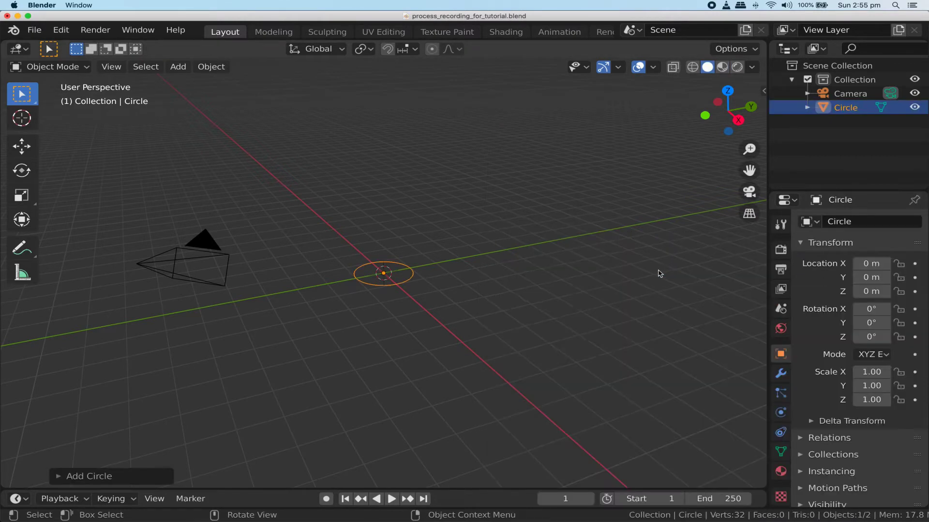
Rotate the circle 90° about Y and view it from the Right view.
text(ry90)
key(Return)
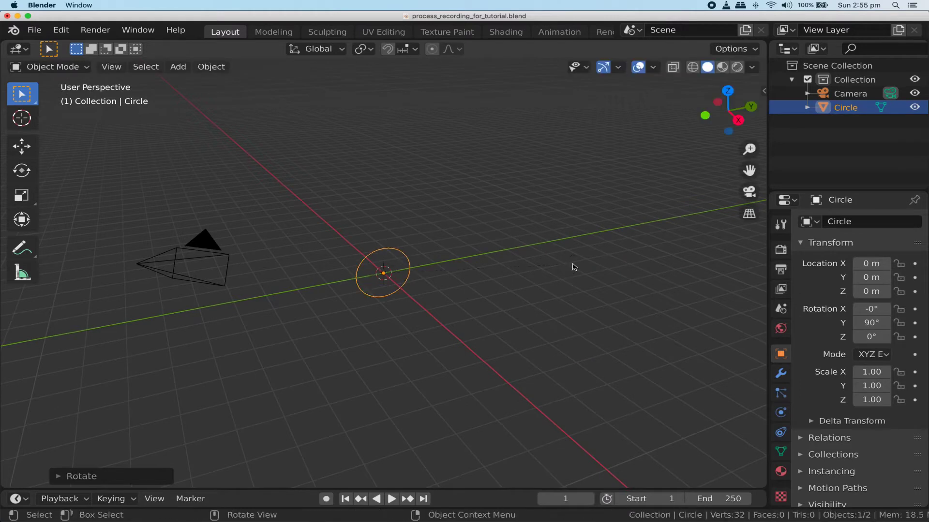
click(737, 119)
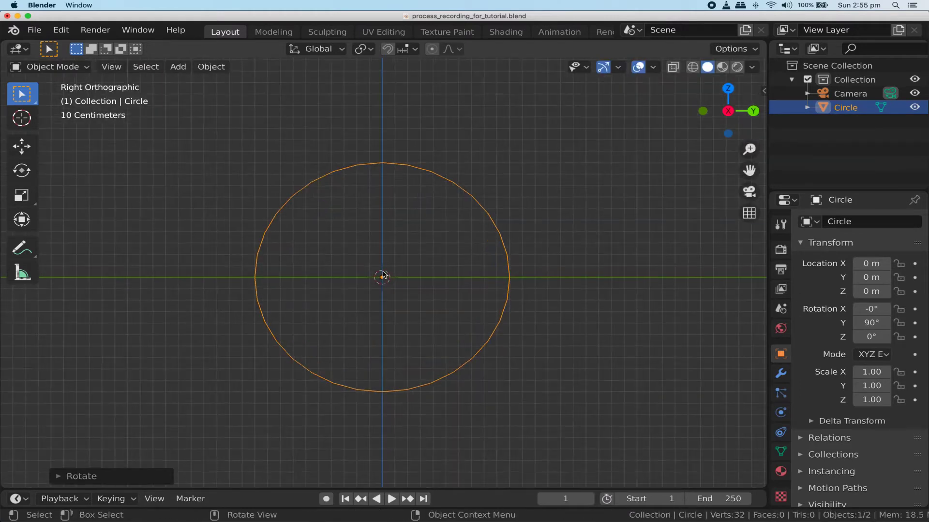
click(498, 321)
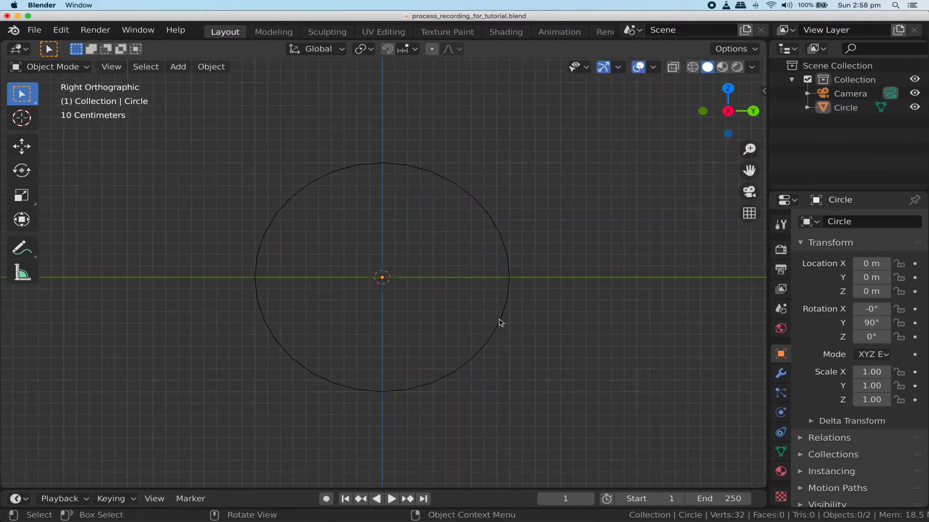
click(501, 323)
In Edit Mode, duplicate and scale the ring, then shift both rings sideways along Y.
key(Tab)
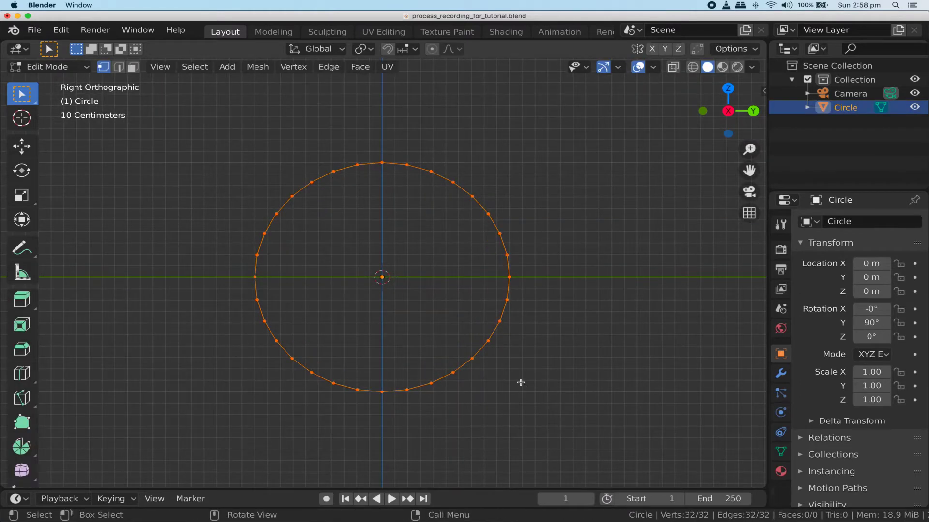
key(shift+d)
key(s)
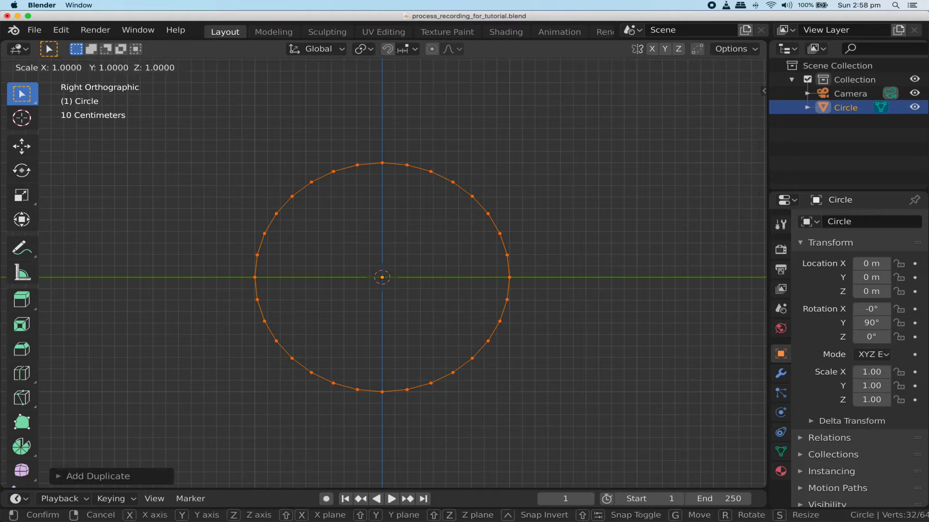
key(g)
key(y)
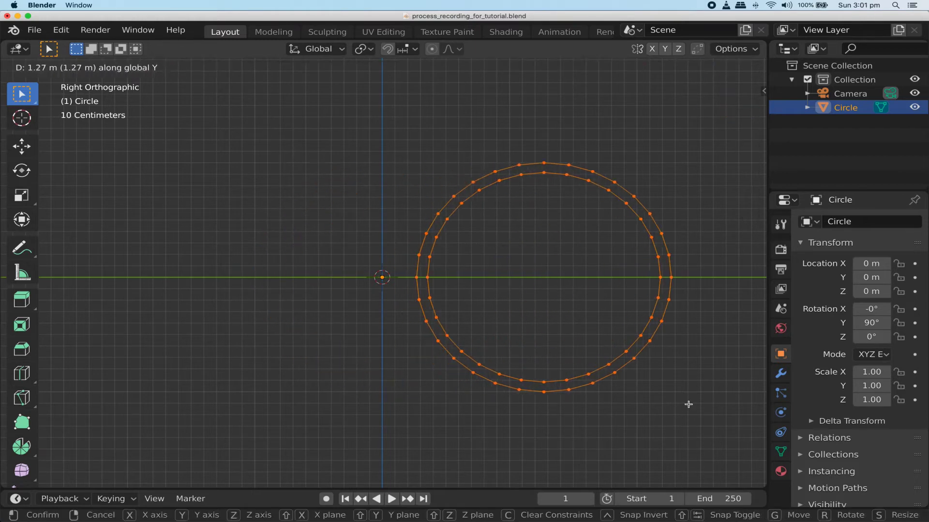
click(690, 407)
key(Tab)
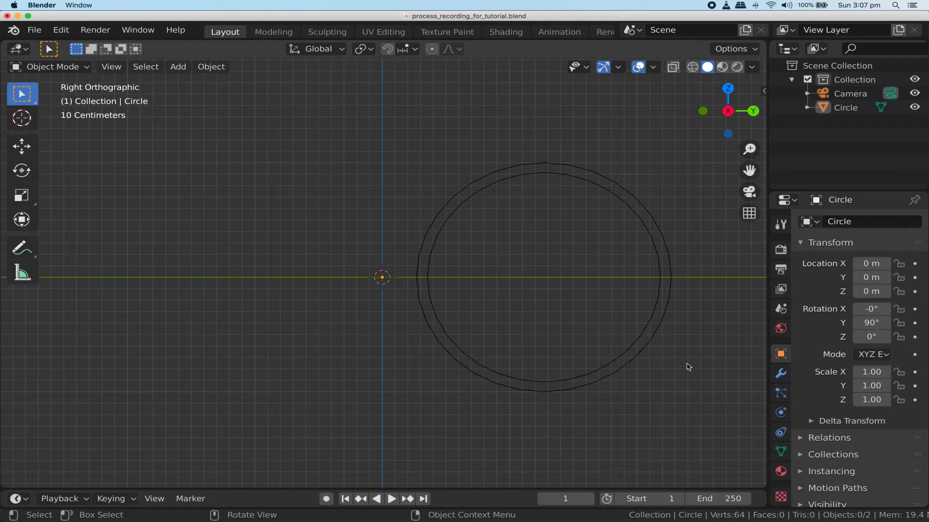
shift+middle_drag(688, 365, 561, 338)
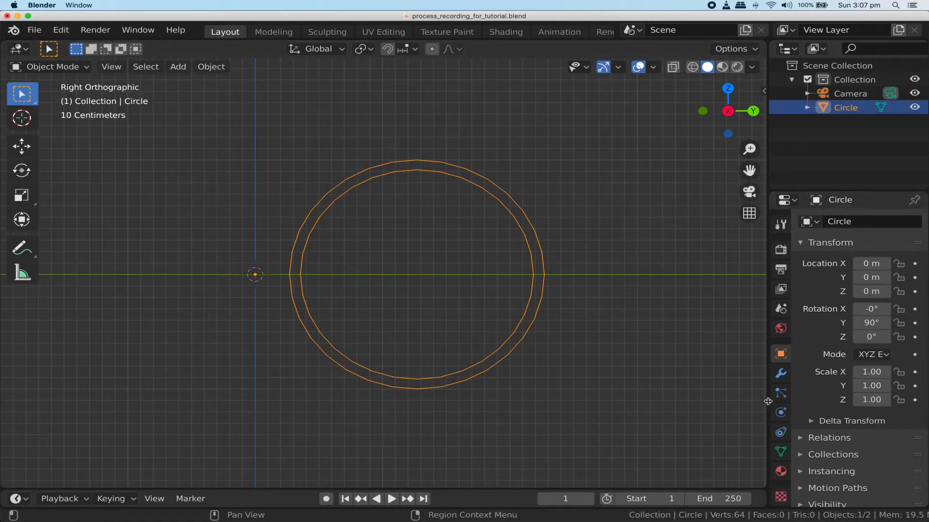
drag(767, 405, 649, 408)
scroll(748, 412, down, 2)
Expand the circle's Custom Properties and edit the new property, naming it coils.
click(682, 500)
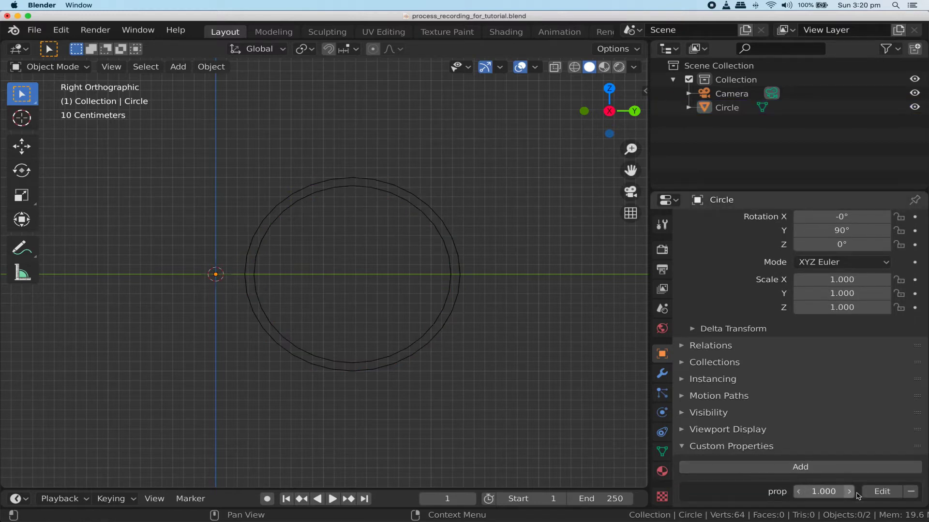
click(881, 492)
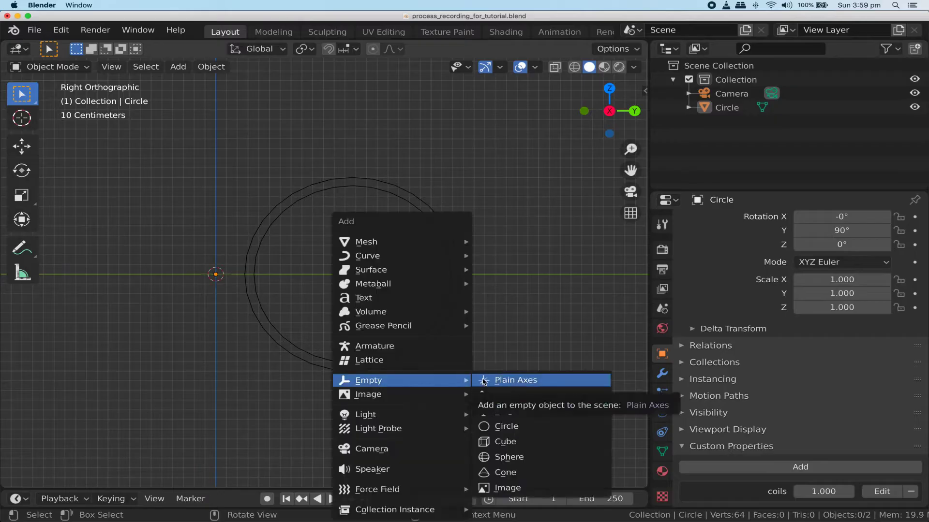
Add three empties to the scene.
click(513, 455)
key(shift+a)
mouse_move(554, 381)
click(629, 379)
key(shift+a)
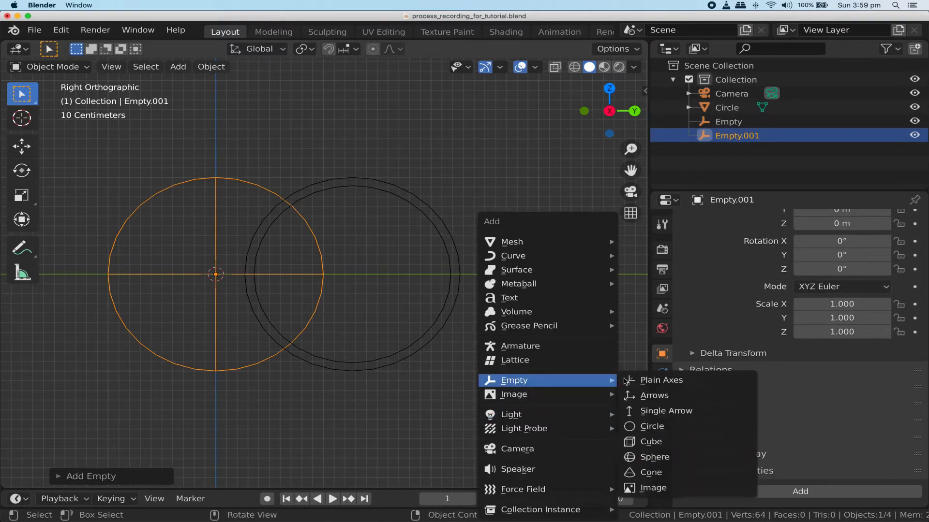
click(634, 381)
Rename the empties coilcontrol, wedgecontrol and subwedgecontrol.
double_click(728, 121)
text(coilcontrol)
key(Return)
double_click(745, 136)
text(wedgecontrol)
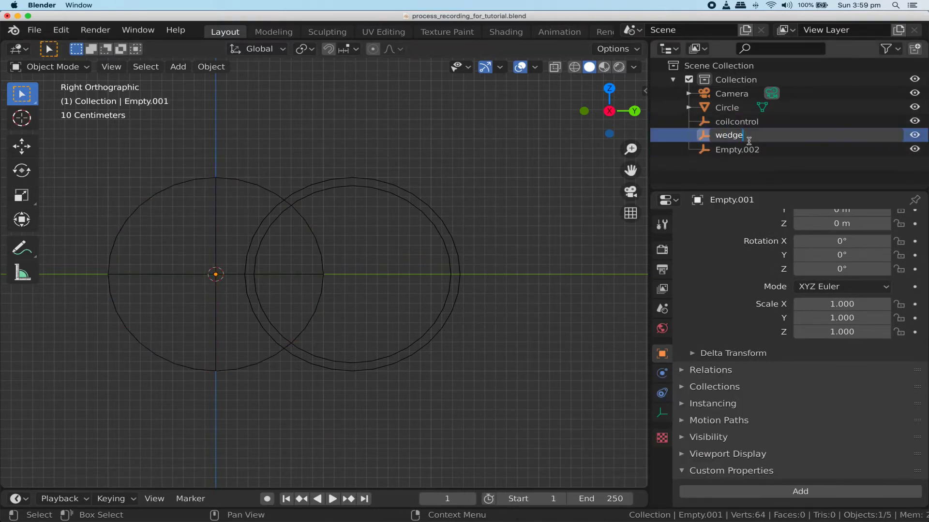
key(Return)
double_click(745, 135)
text(sub)
text(wedgecontrol)
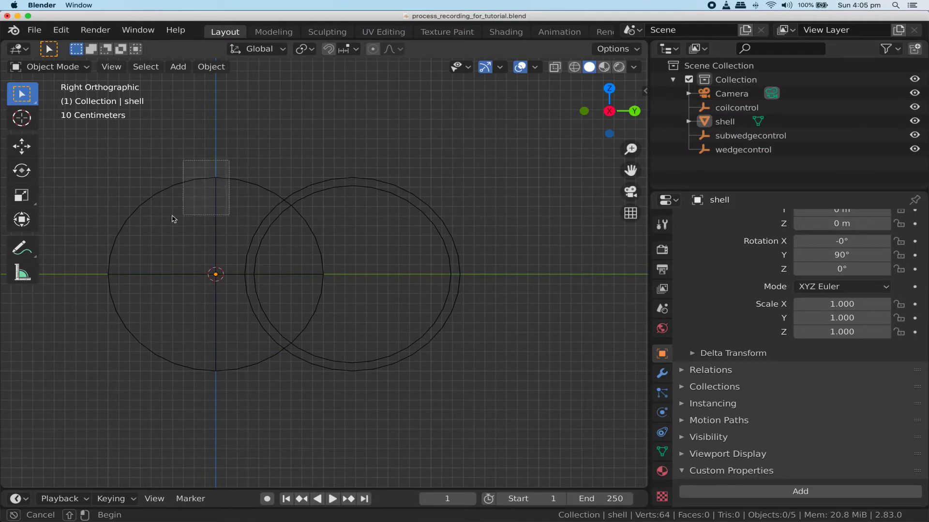
Select the three empties with the shell as the active object for parenting.
drag(173, 218, 94, 257)
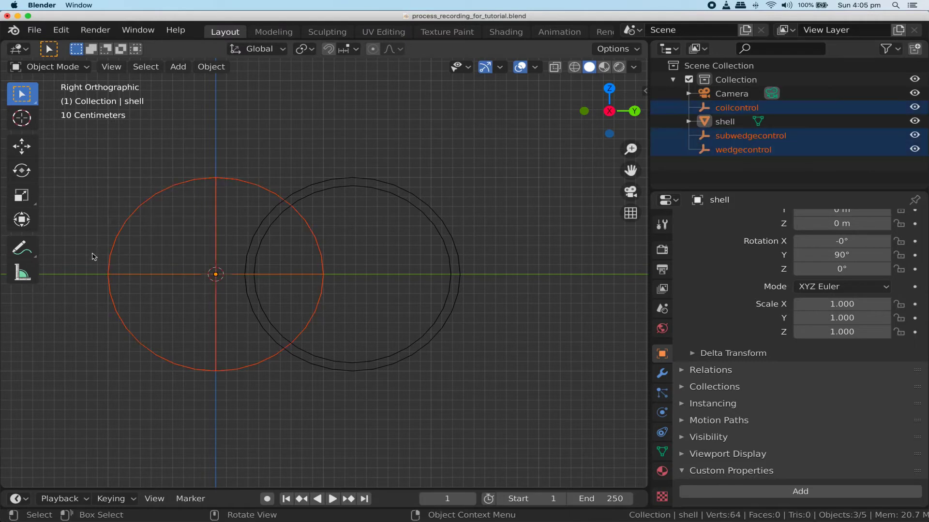
shift+click(370, 194)
right_click(378, 191)
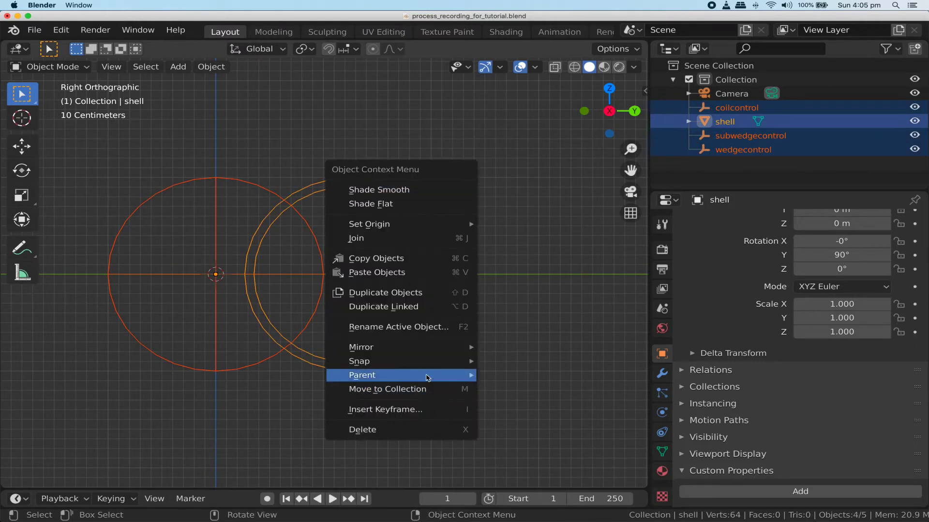
Parent the three empties to the shell and apply the shell's rotation.
mouse_move(425, 375)
click(507, 120)
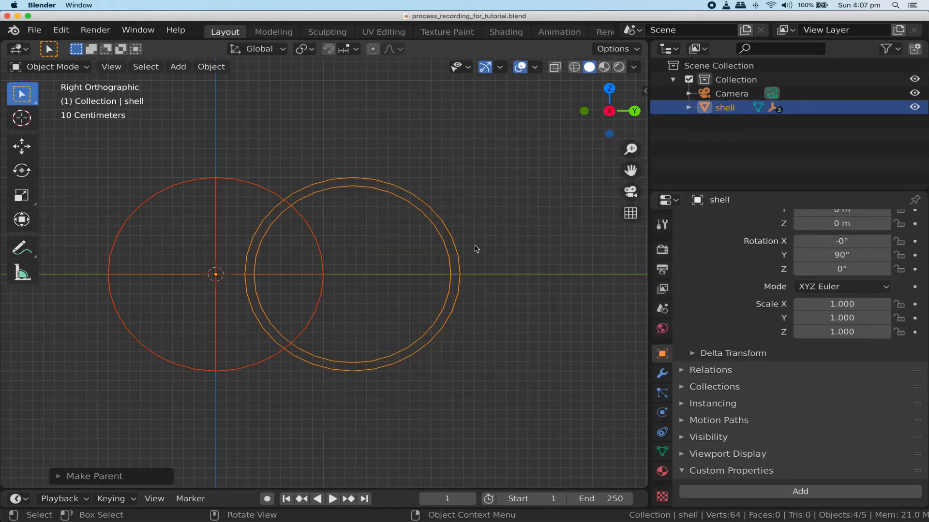
click(458, 266)
click(211, 67)
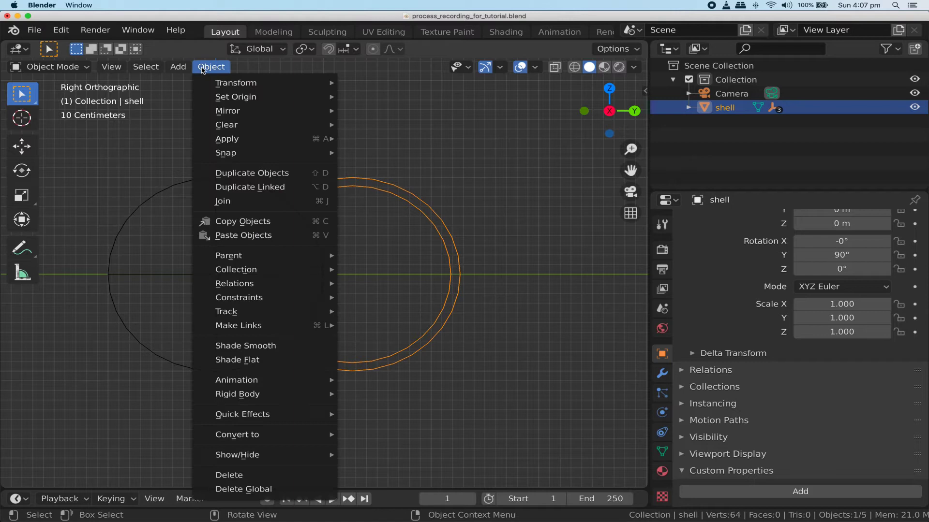
mouse_move(242, 139)
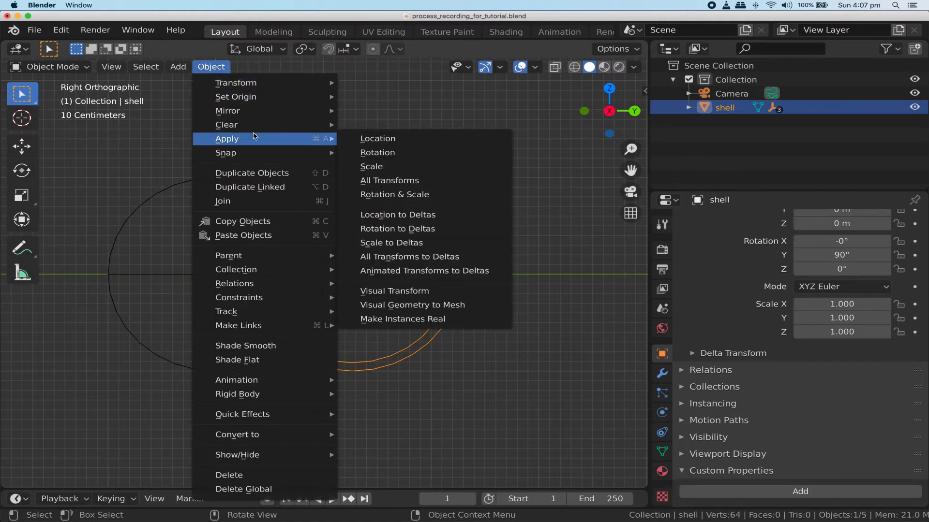
click(400, 155)
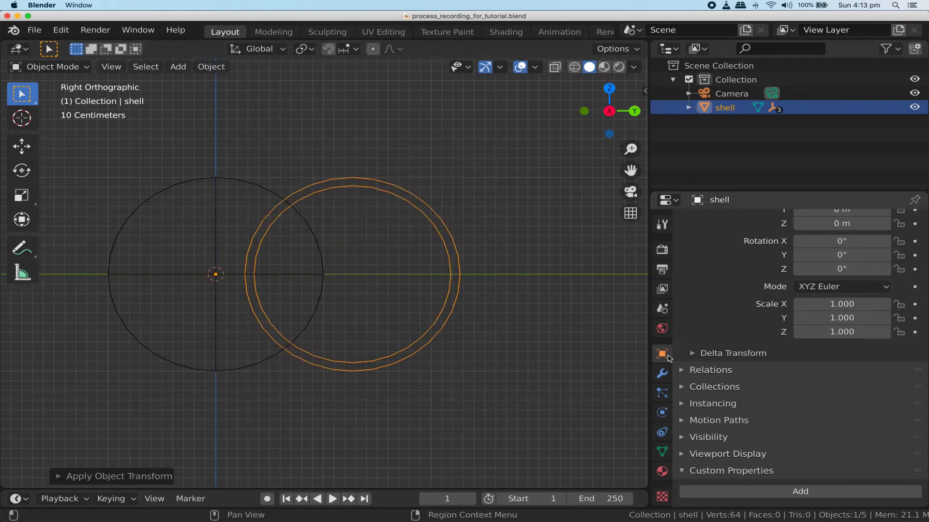
Add an Array modifier with Object Offset by subwedgecontrol instead of Relative Offset.
click(661, 377)
click(802, 223)
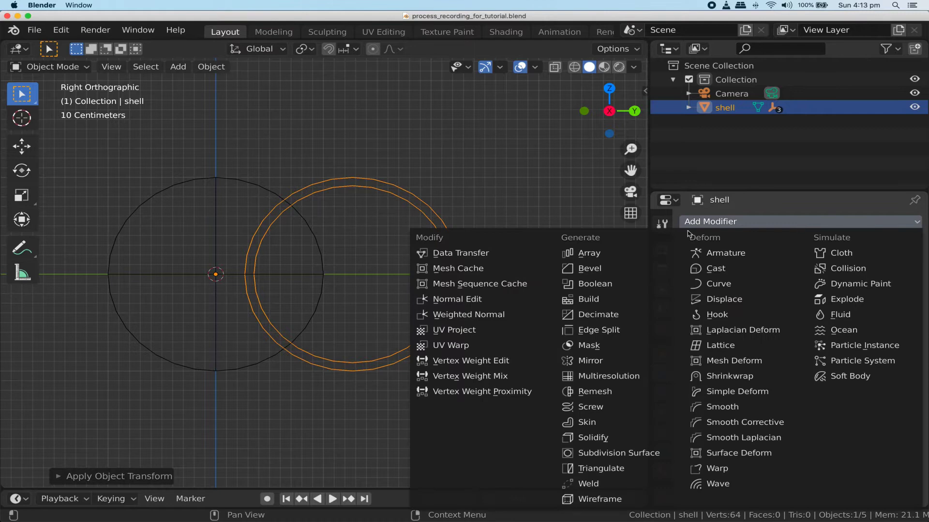
click(583, 256)
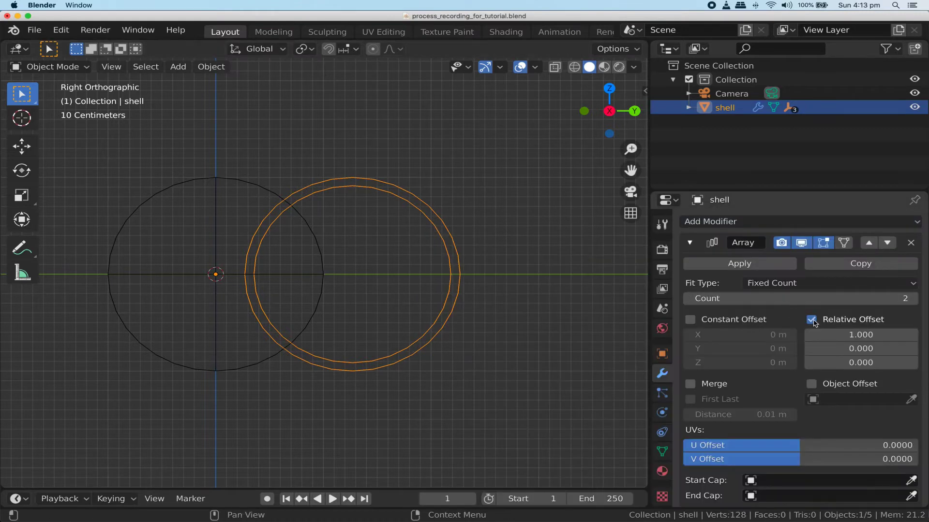
click(812, 320)
click(811, 384)
click(831, 399)
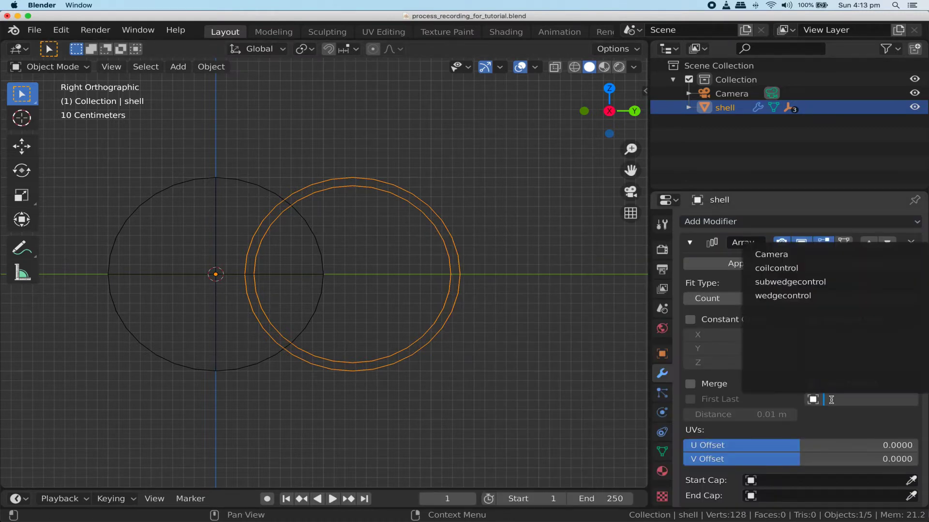
click(811, 283)
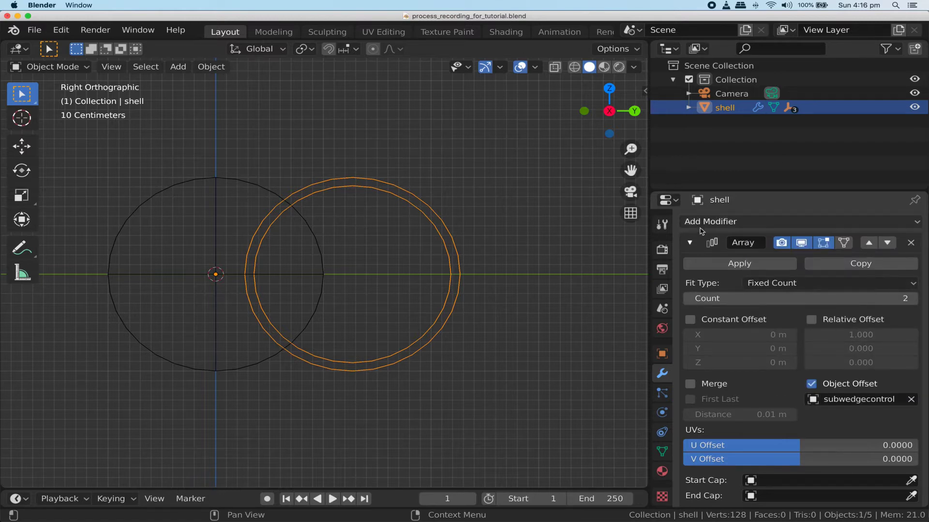
click(716, 222)
Add a second Array modifier with Object Offset set to subwedgecontrol.
click(603, 253)
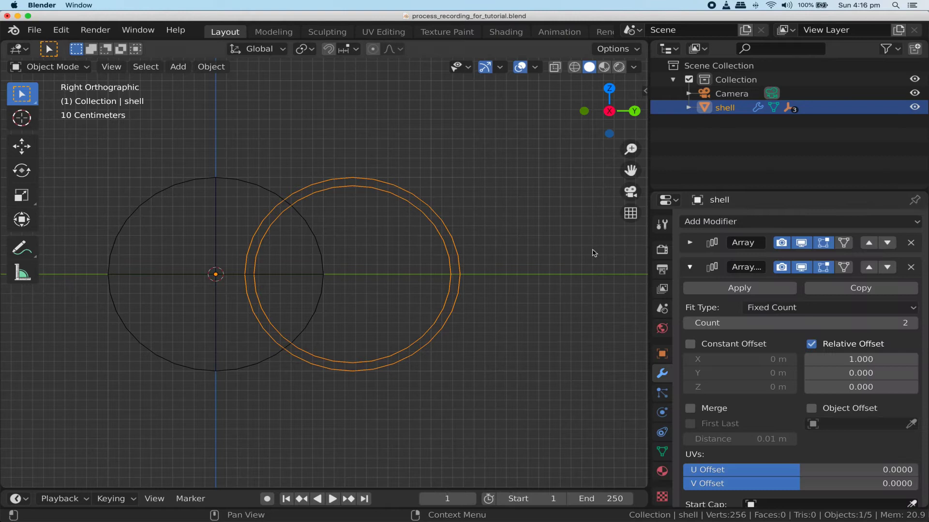
click(811, 344)
click(811, 408)
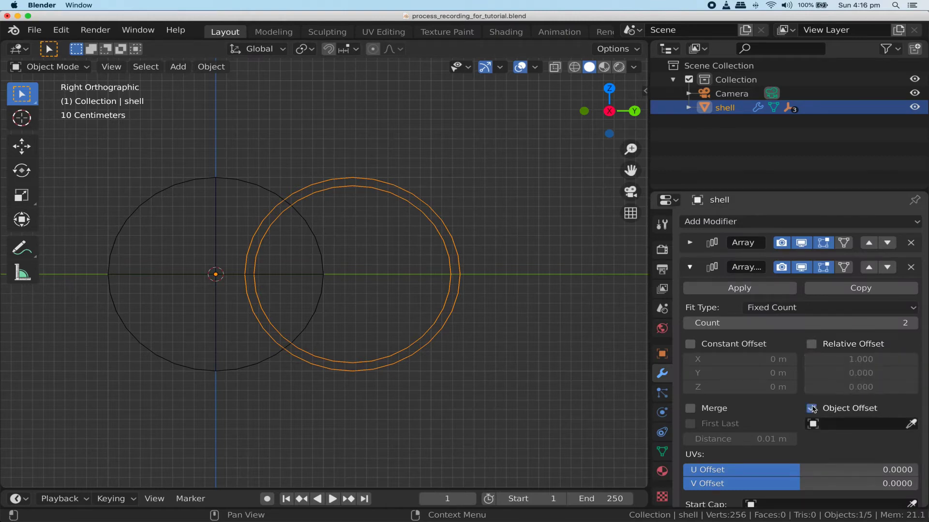
click(851, 424)
click(801, 307)
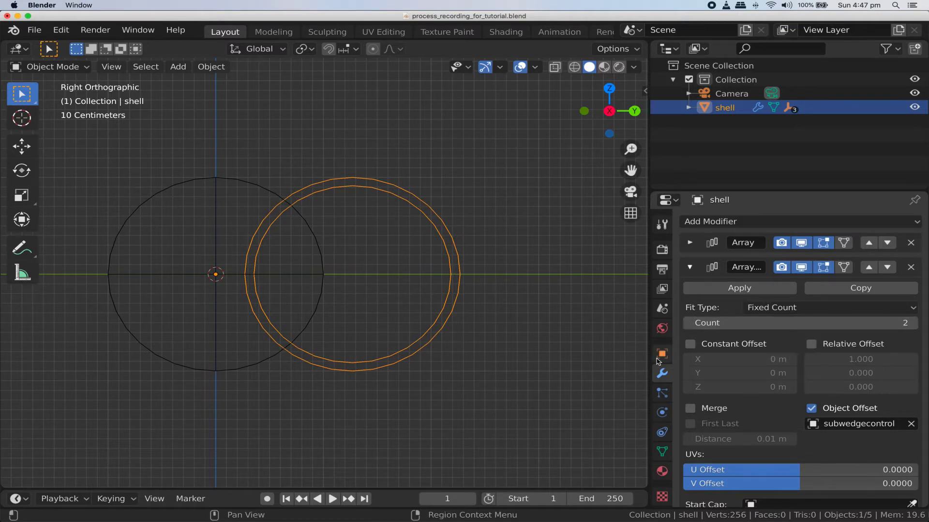
Drive the second array's Count from the shell's subwedges property, now 10.
click(662, 354)
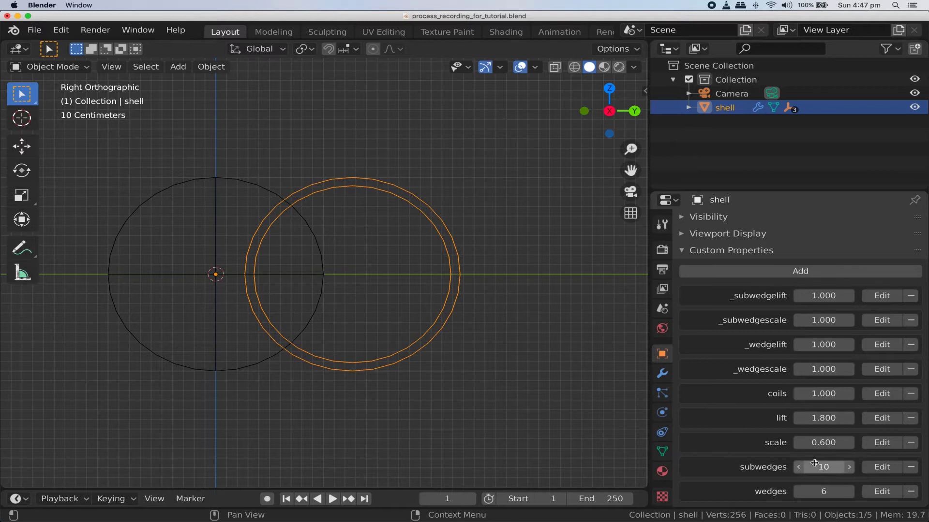
right_click(821, 468)
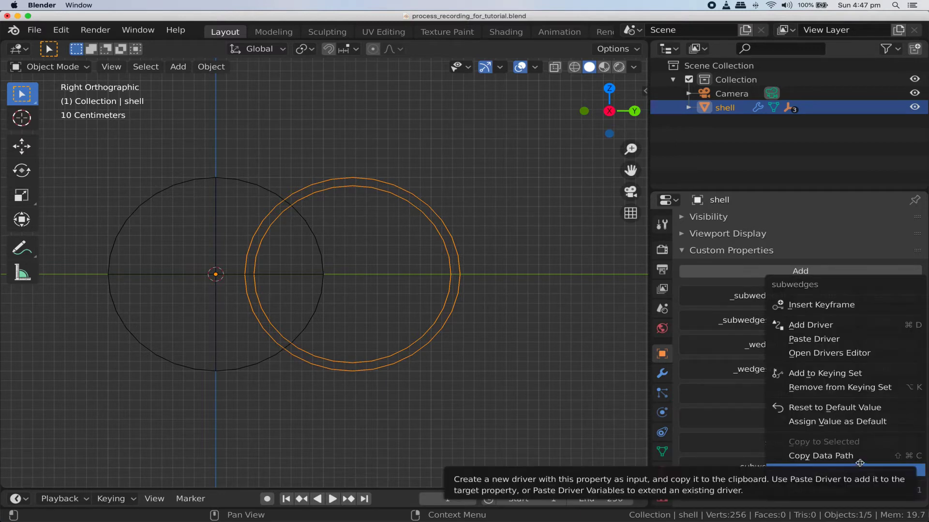
click(859, 471)
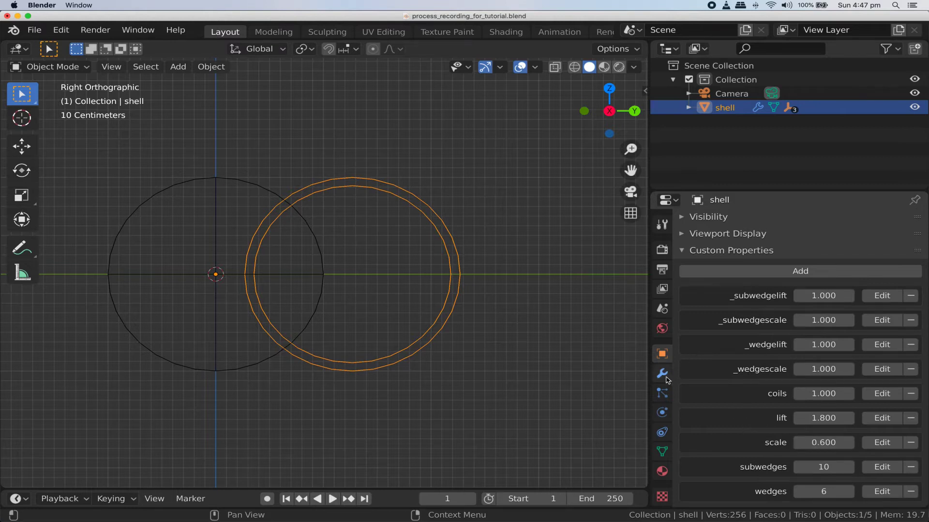
click(662, 373)
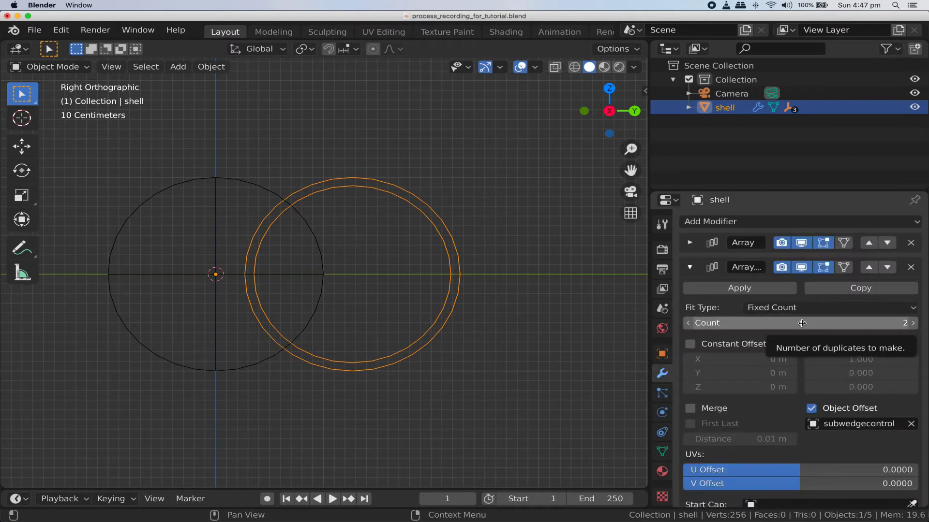
right_click(801, 323)
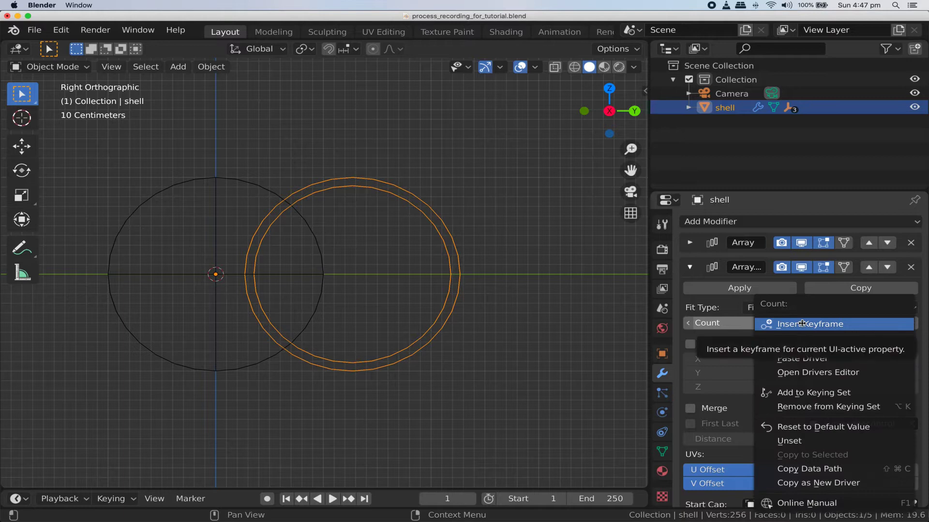
click(816, 359)
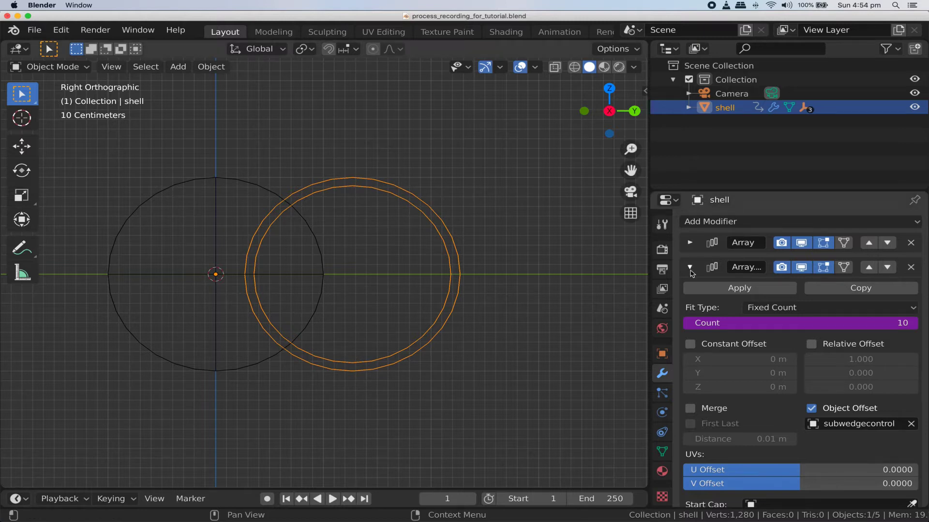
Add a third Array modifier using object offset by wedgecontrol instead of relative offset.
click(689, 268)
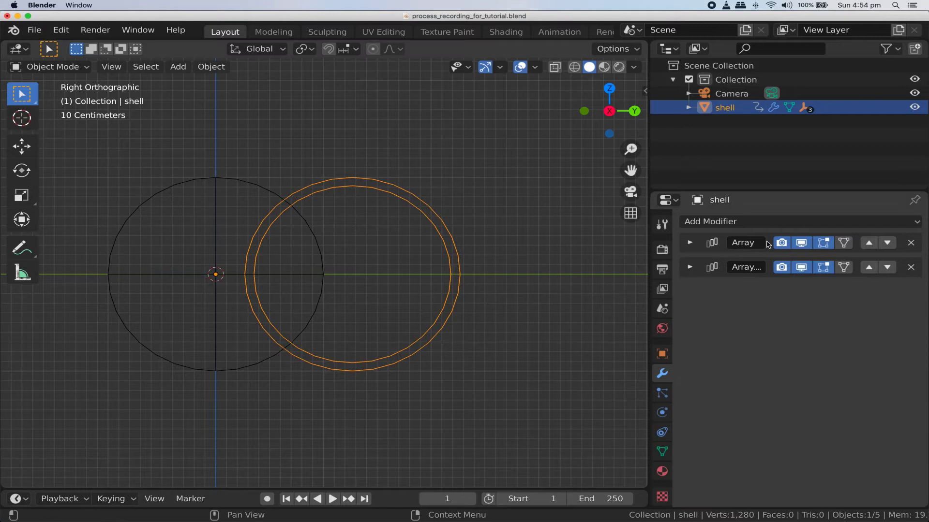
click(711, 221)
click(607, 255)
click(811, 368)
click(690, 433)
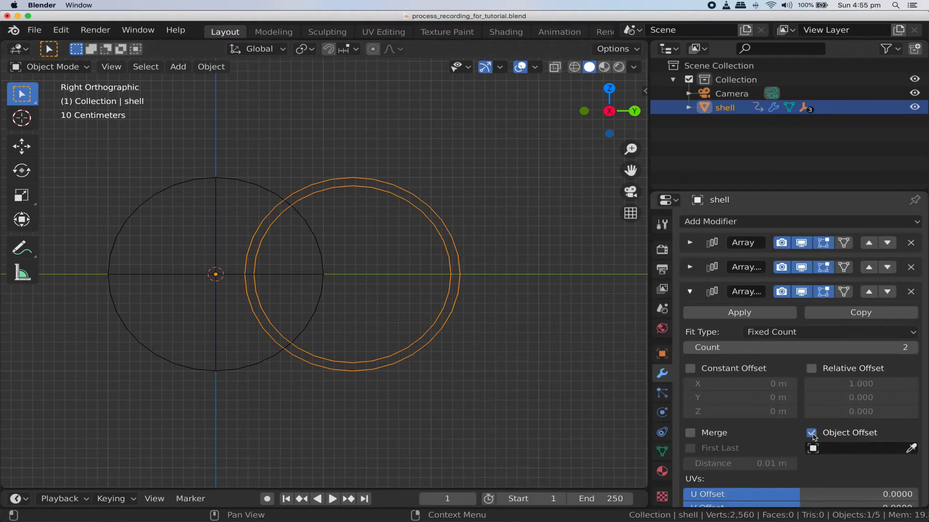
click(845, 449)
click(782, 345)
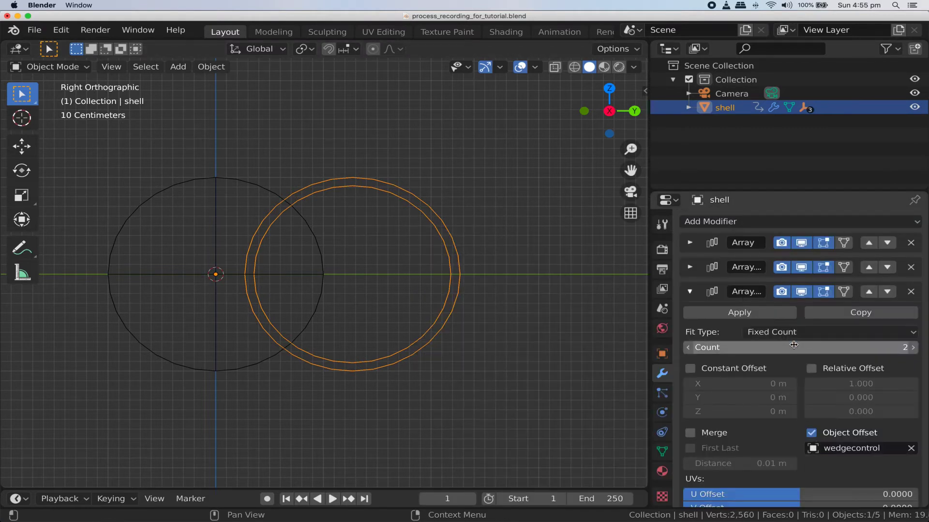
Drive the third Array's count with the shell's wedges property.
click(662, 353)
right_click(823, 491)
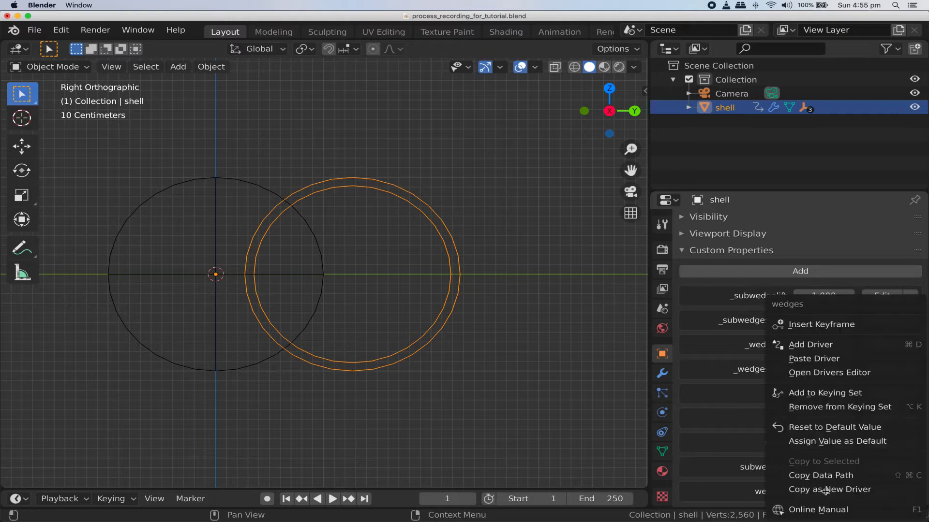
key(Escape)
click(662, 373)
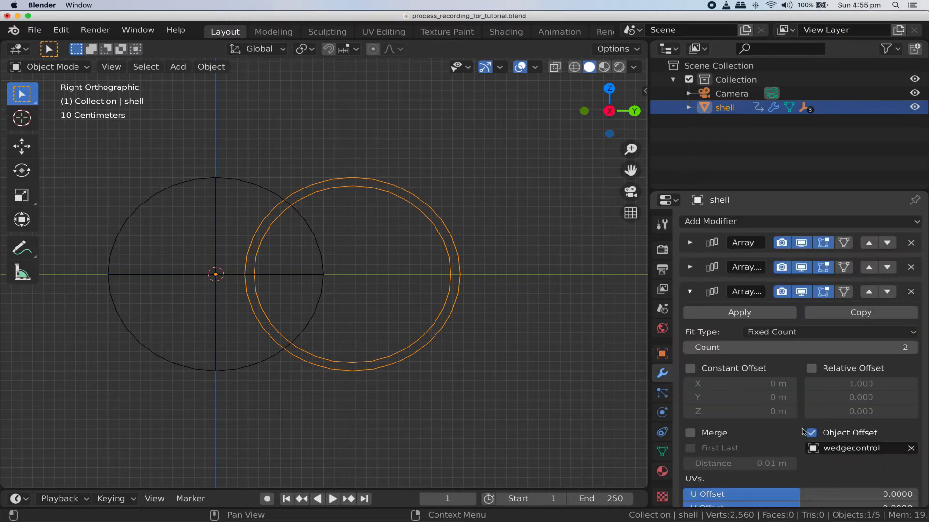
right_click(796, 347)
click(796, 347)
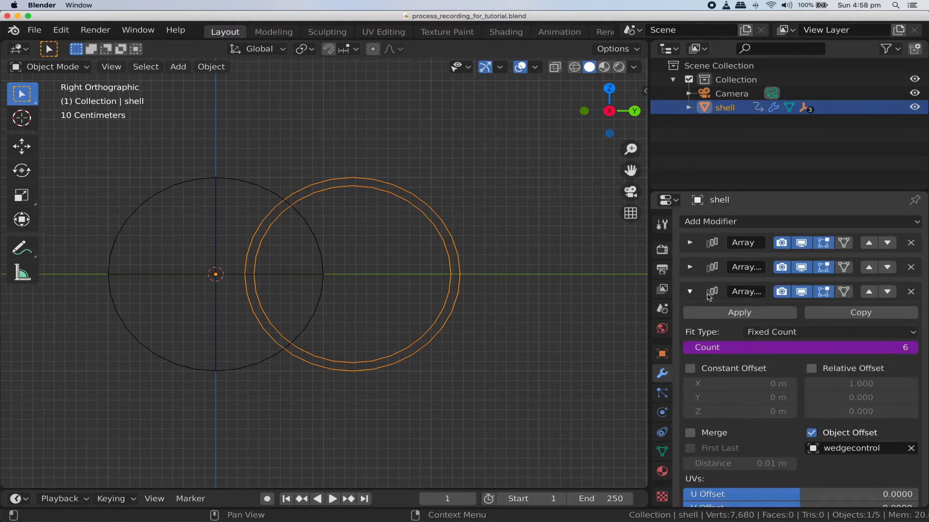
Add a fourth Array modifier using object offset by coilcontrol instead of relative offset.
click(689, 292)
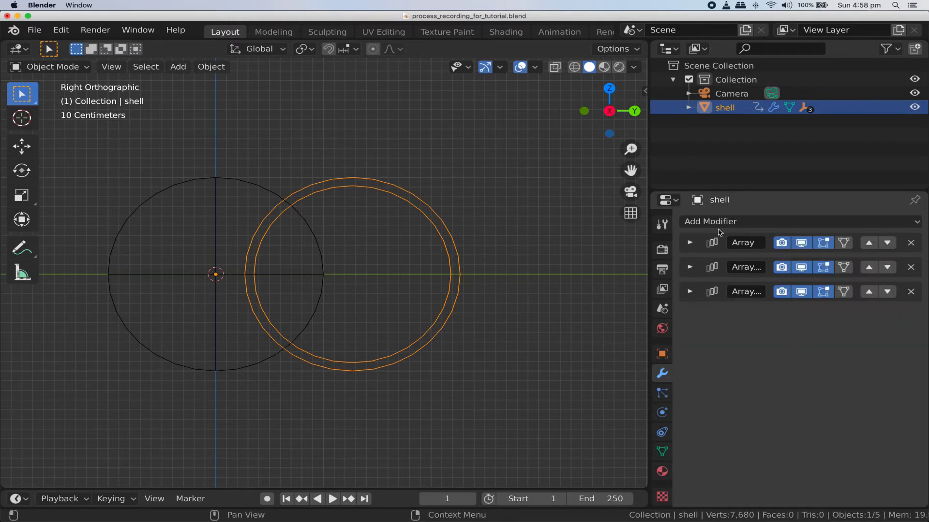
click(726, 222)
click(608, 254)
click(811, 393)
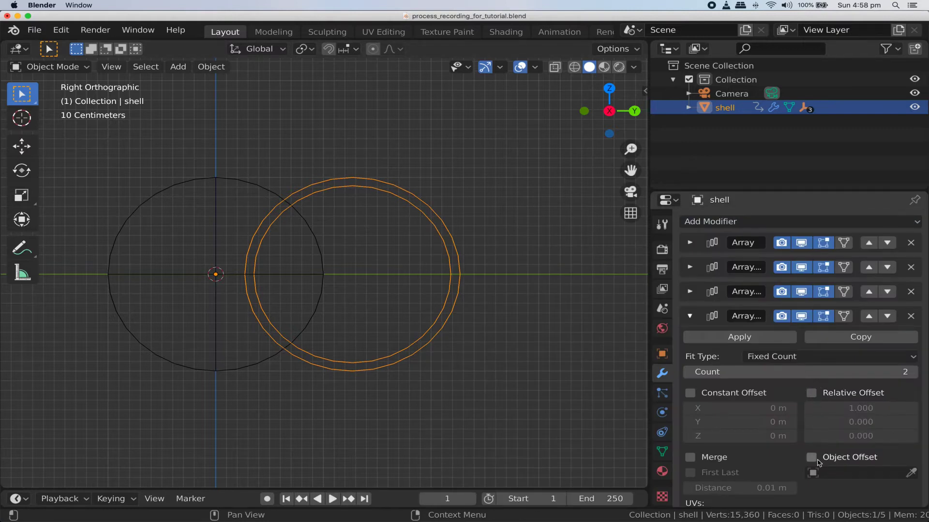
click(811, 457)
click(843, 473)
click(776, 341)
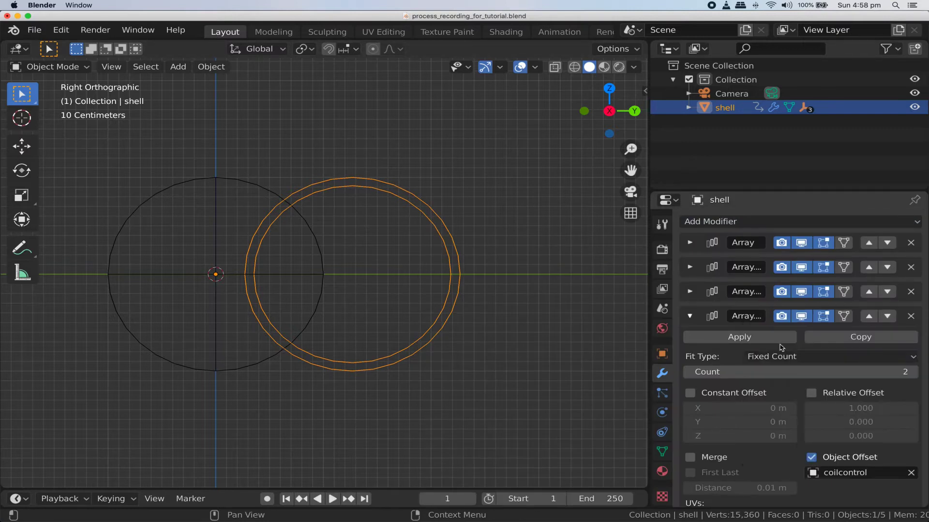
Drive the fourth Array's count with the shell's coils property.
click(662, 354)
right_click(823, 394)
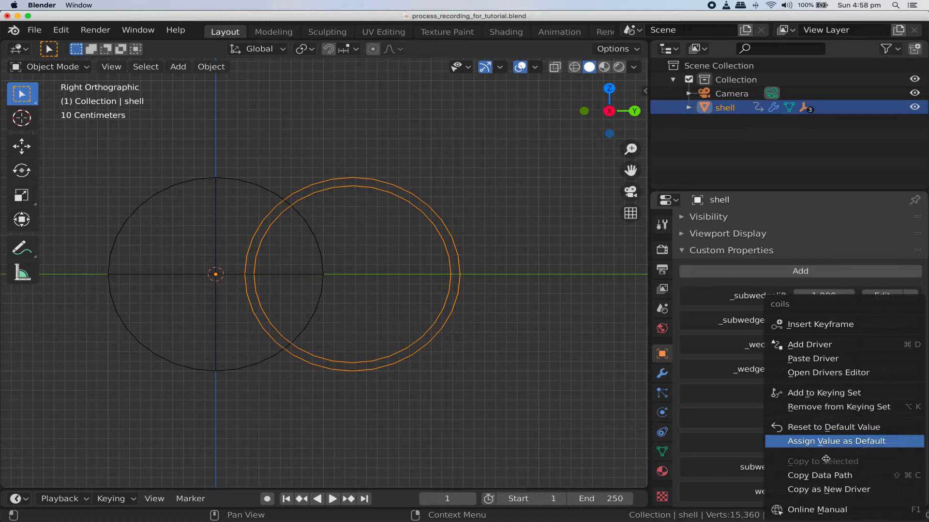
click(828, 489)
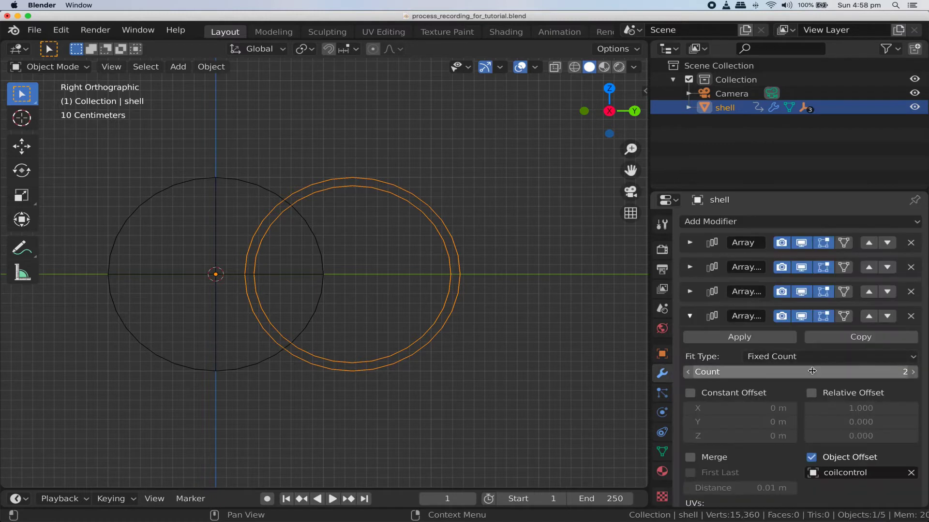
right_click(809, 372)
click(813, 305)
Drive coilcontrol's Z location from the shell's lift property.
click(689, 319)
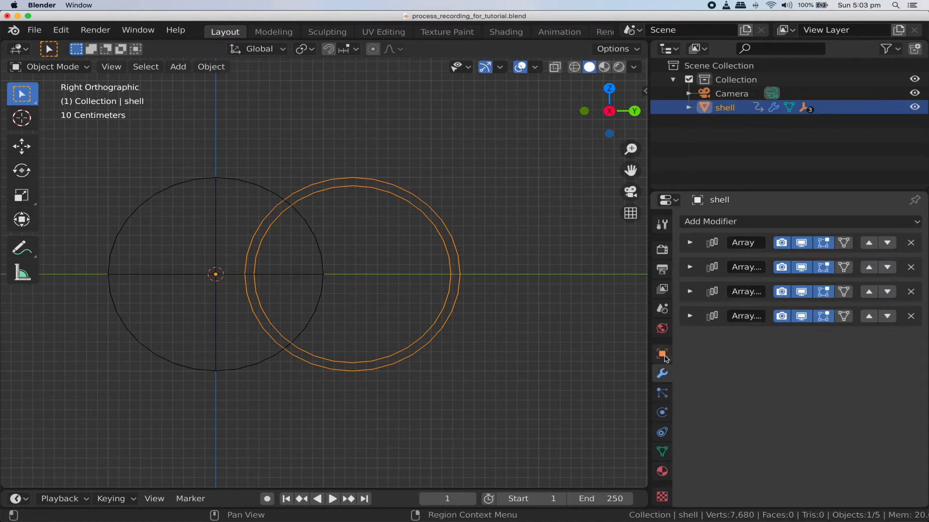
click(662, 354)
right_click(823, 418)
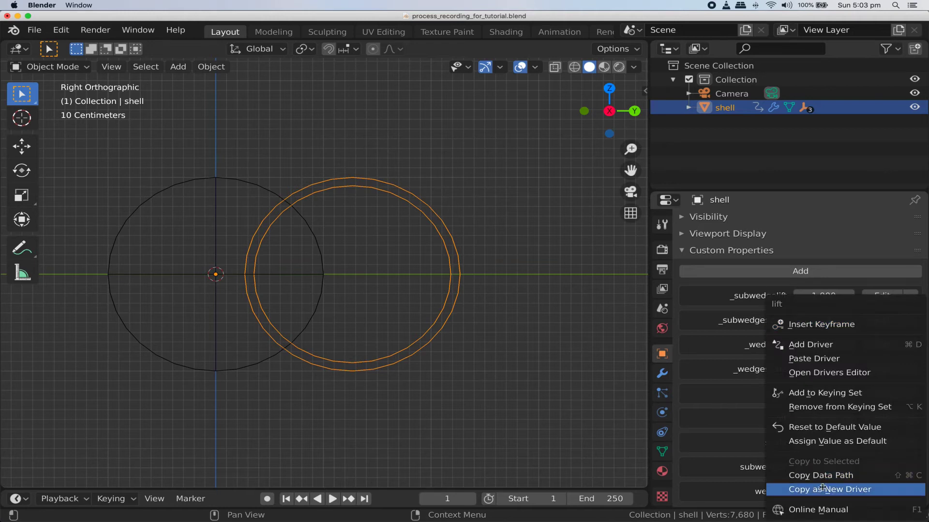
click(828, 490)
click(688, 107)
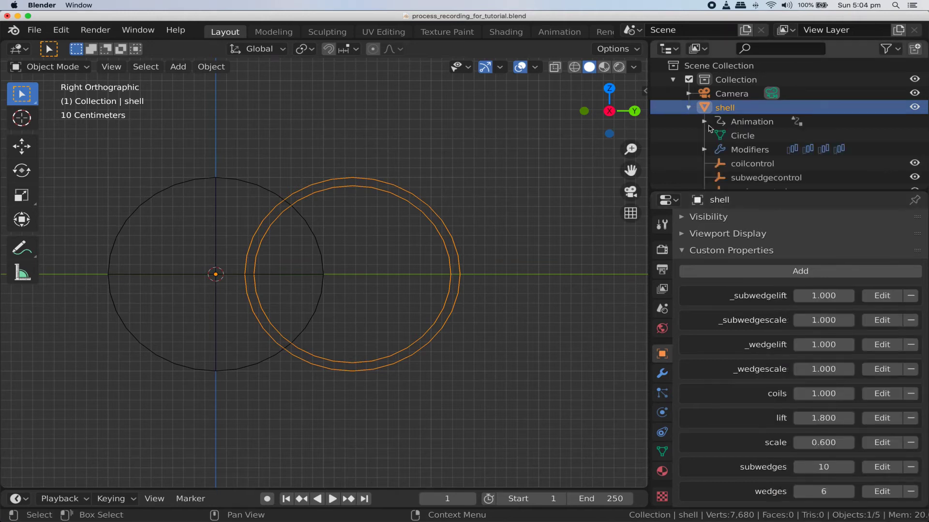
click(752, 164)
key(n)
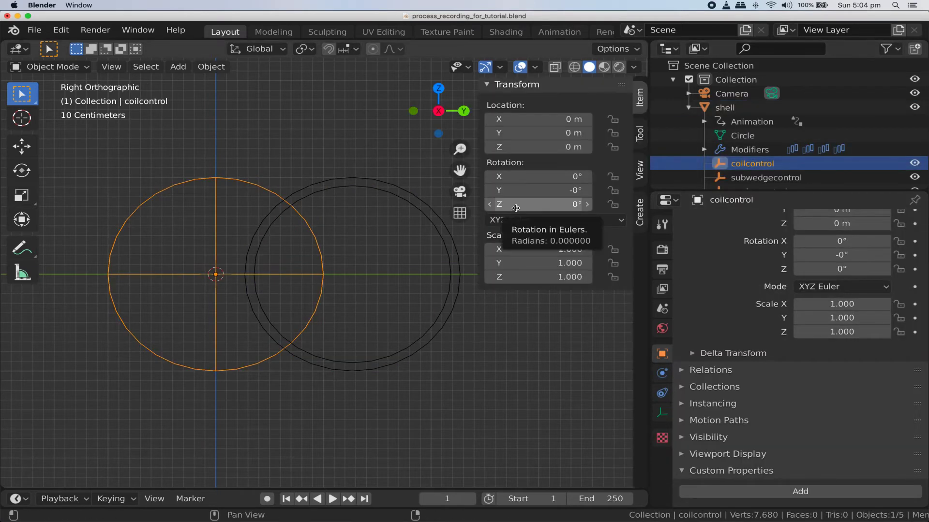
right_click(522, 145)
click(522, 196)
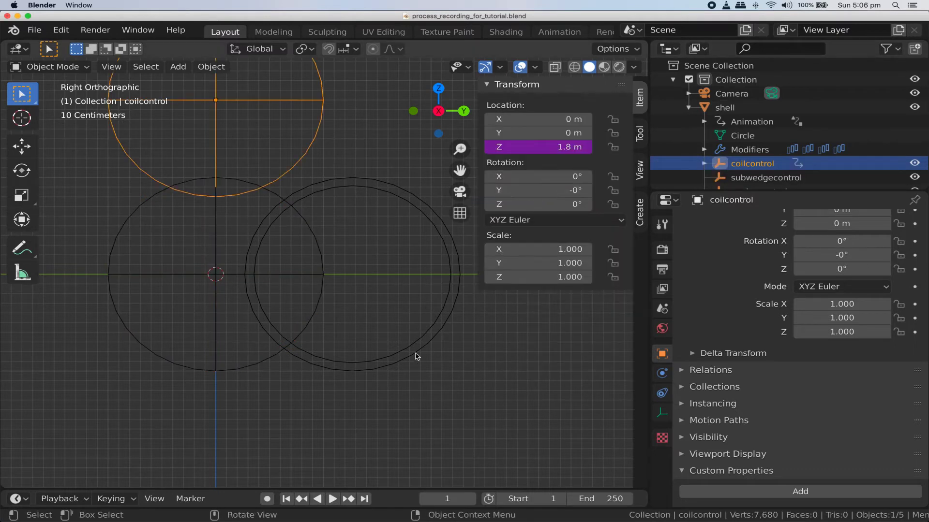
Drive coilcontrol's X, Y and Z scale from the shell's scale property.
click(417, 357)
scroll(798, 387, down, 10)
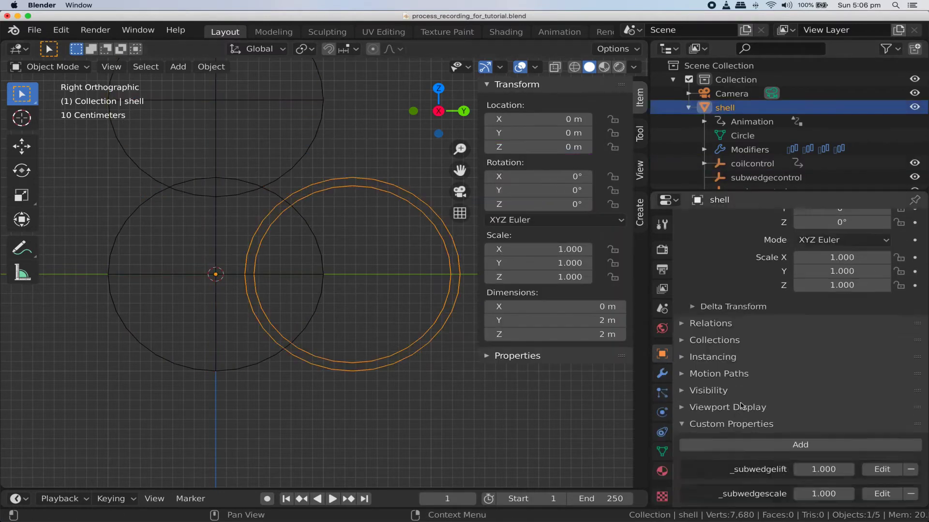
right_click(826, 441)
click(829, 489)
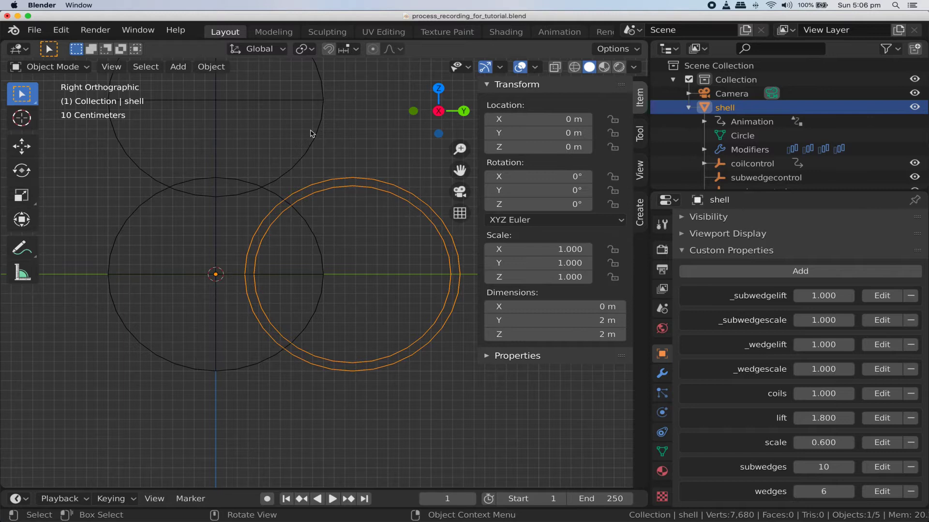
click(312, 134)
right_click(522, 253)
click(527, 303)
right_click(522, 263)
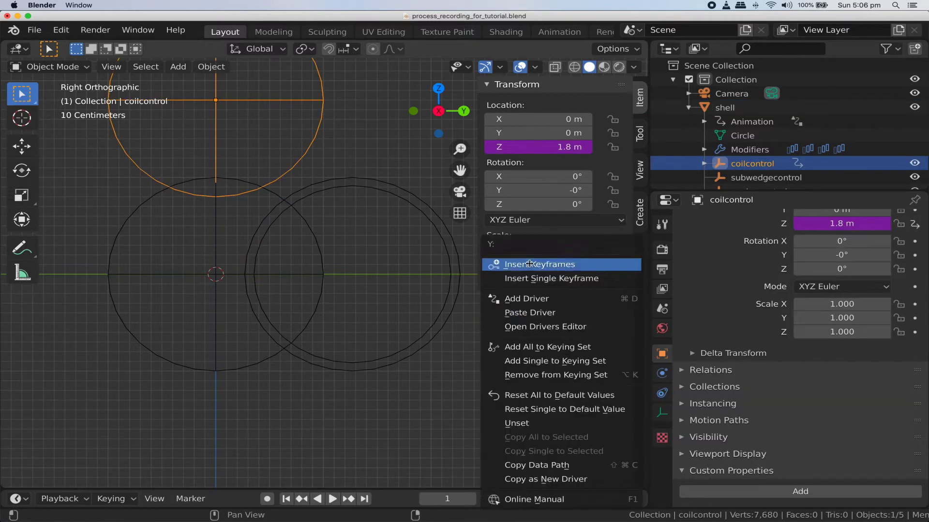
click(527, 312)
right_click(522, 277)
click(532, 276)
scroll(752, 170, down, 1)
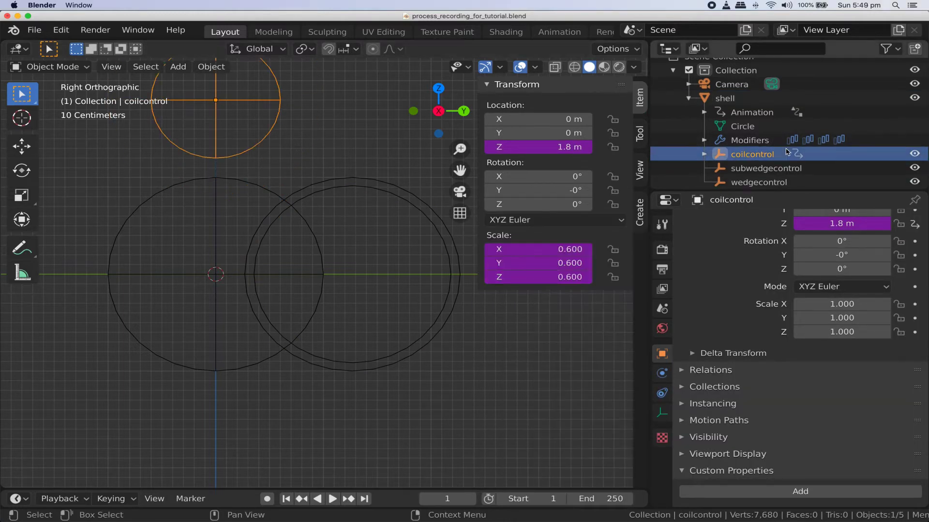
Add a driver to wedgecontrol's Z rotation and show it in a separate Drivers Editor window.
click(753, 178)
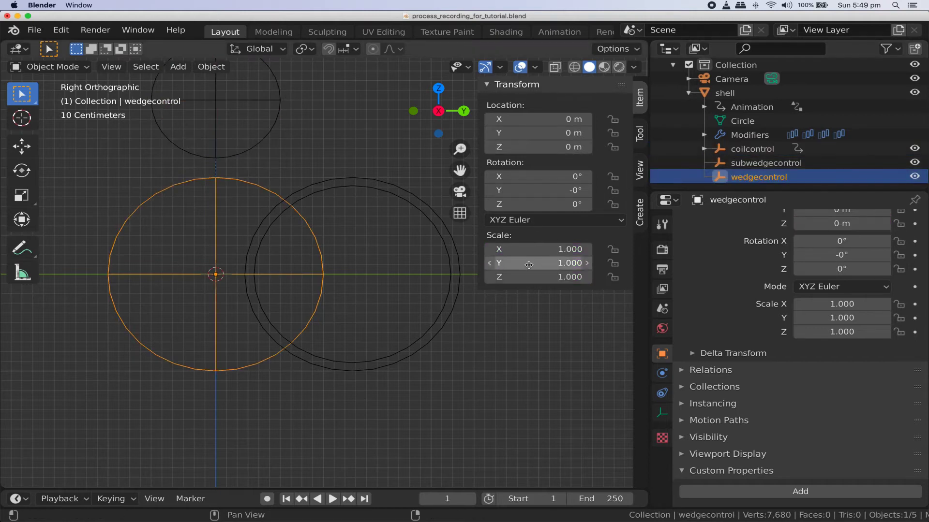
right_click(529, 204)
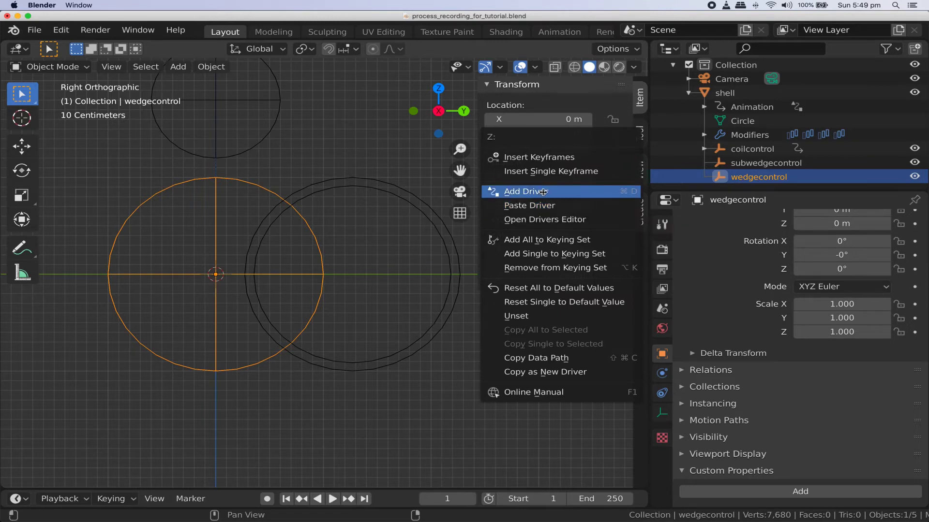
click(539, 192)
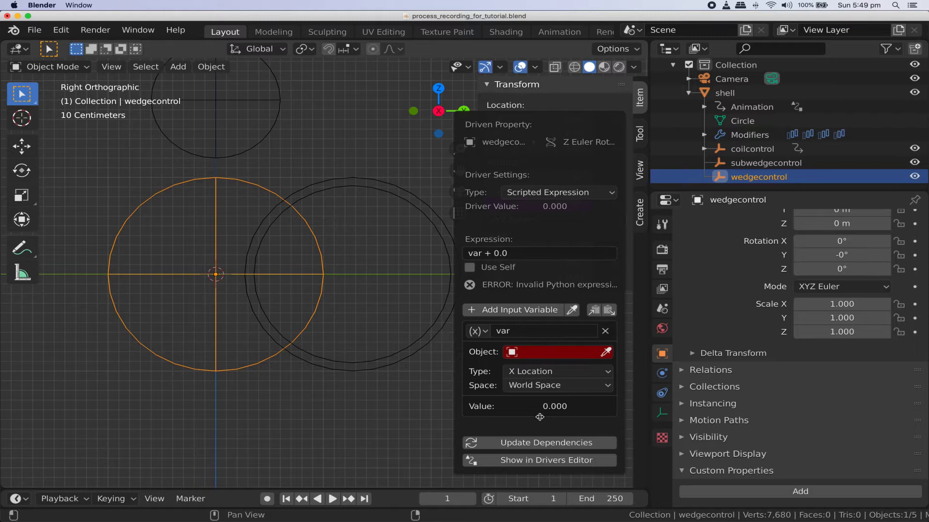
click(550, 462)
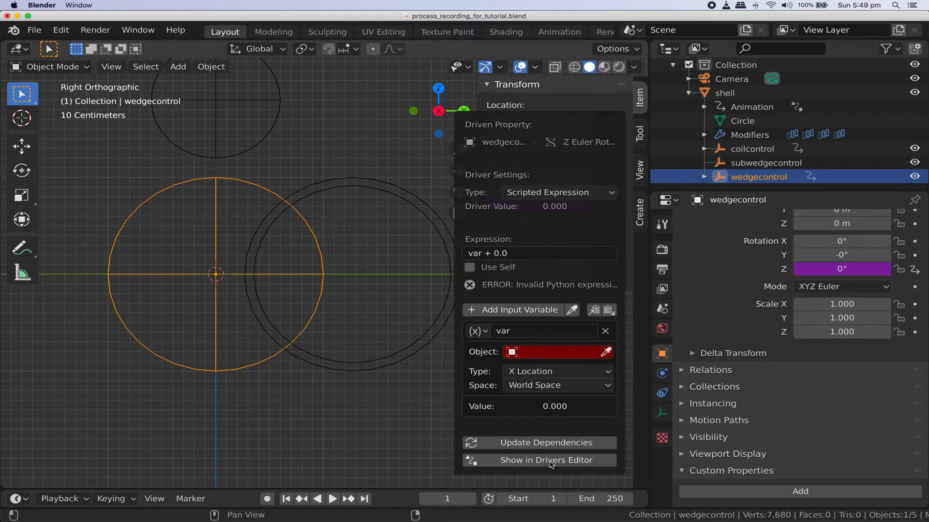
drag(438, 114, 375, 67)
Keep the Z rotation driver as Scripted Expression and rename its variable to wedges.
click(186, 141)
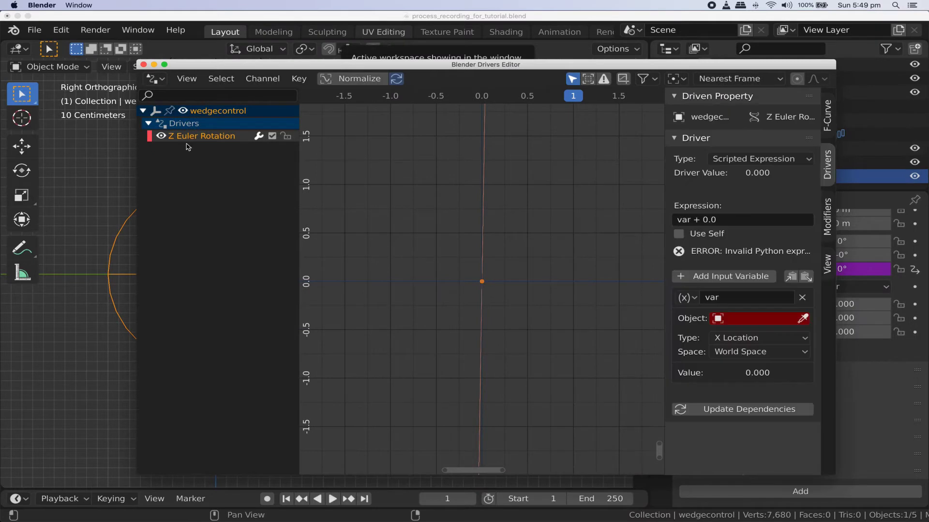
drag(665, 254, 465, 255)
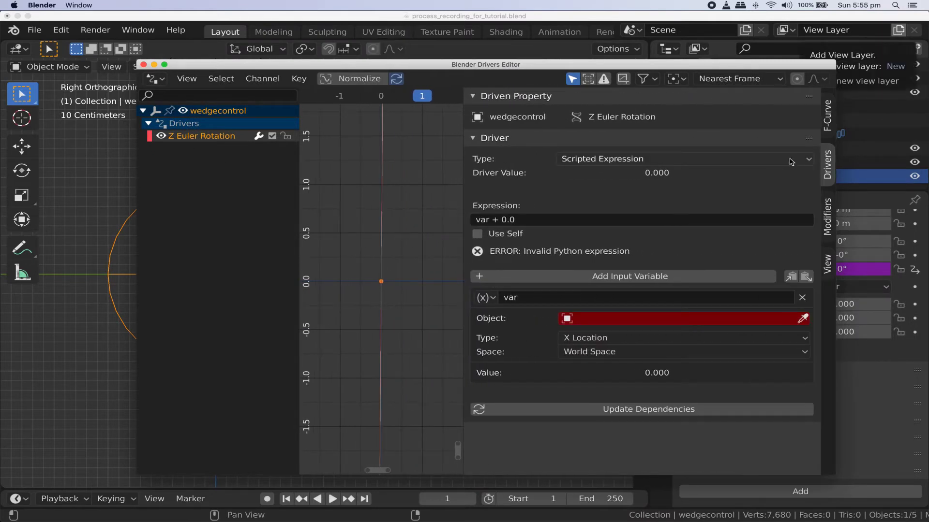
click(791, 160)
click(791, 161)
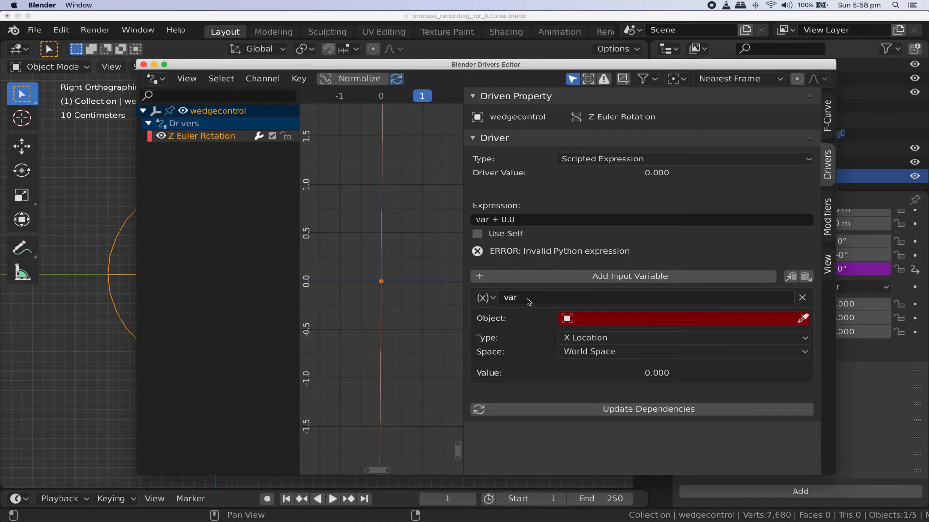
click(527, 297)
text(wedges)
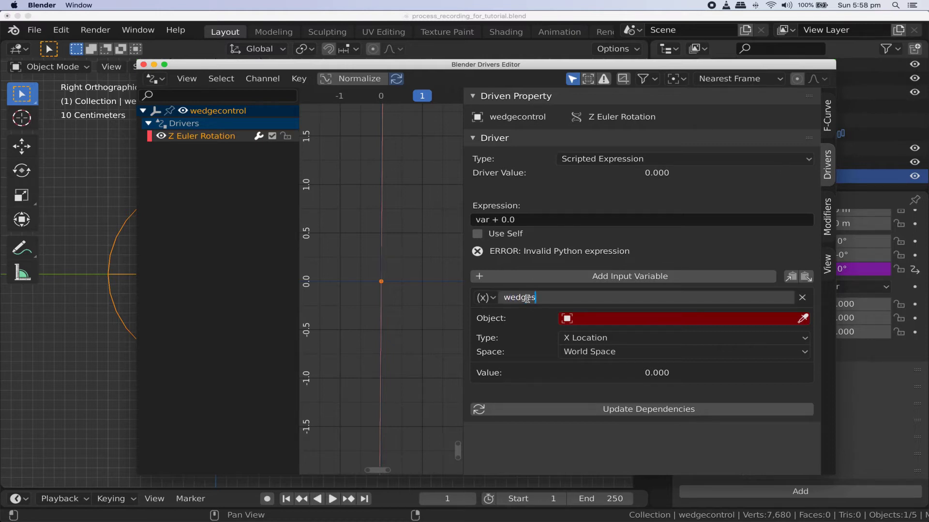
key(Return)
Make the wedges variable a Single Property reading the shell's ["wedges"] path.
click(485, 298)
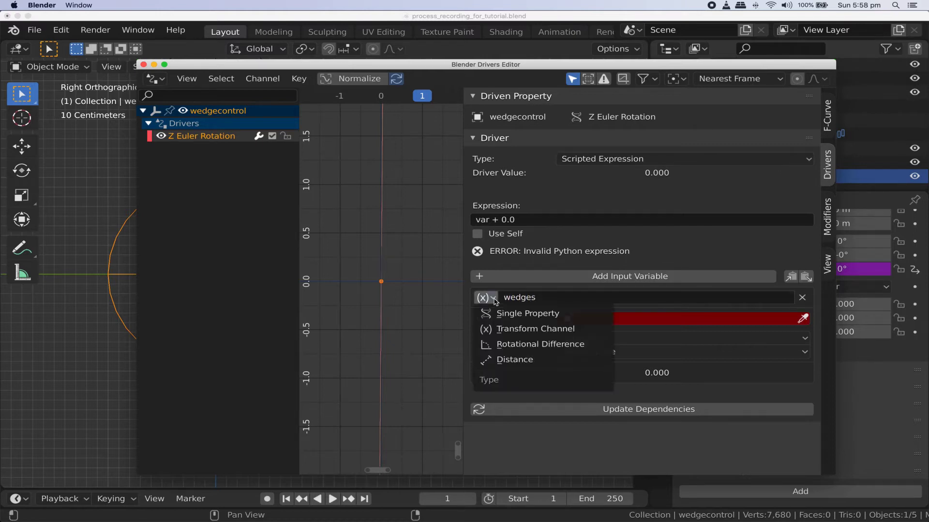
click(512, 314)
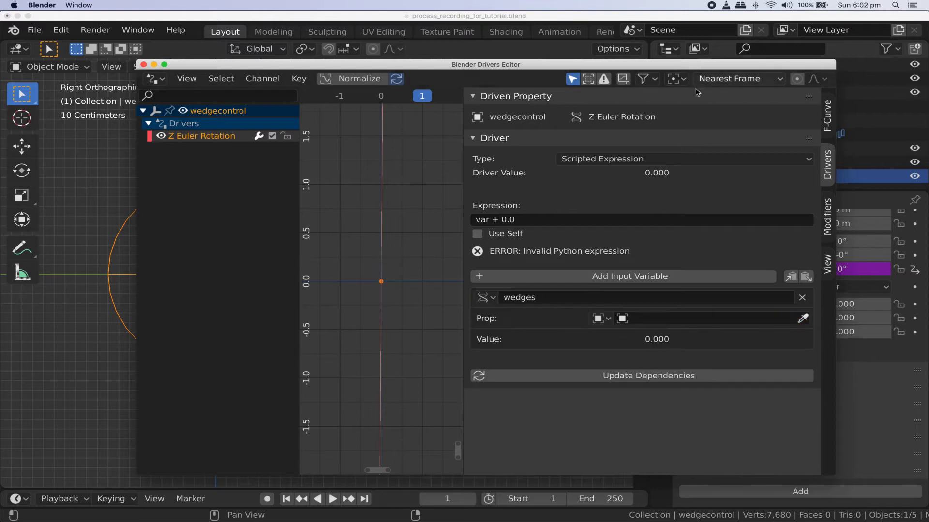
click(688, 317)
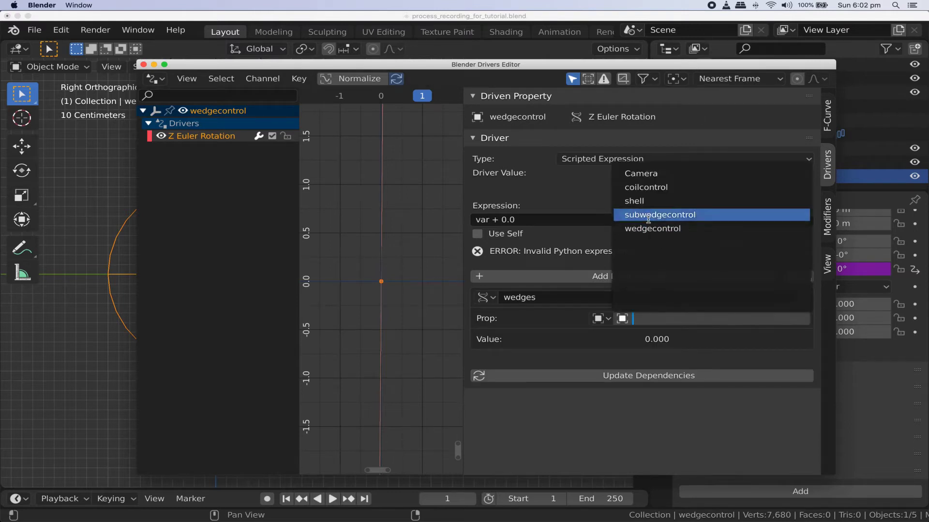
click(638, 201)
click(603, 339)
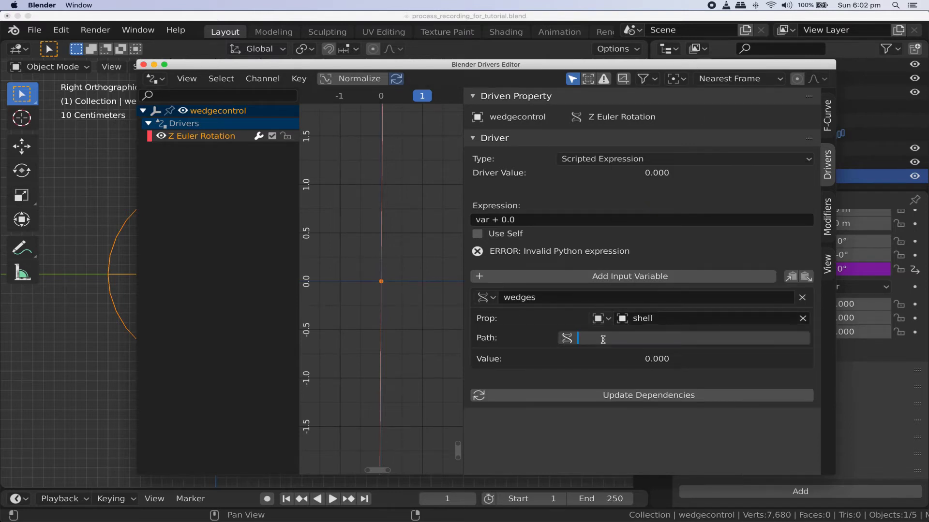
text(["wedges)
key(Return)
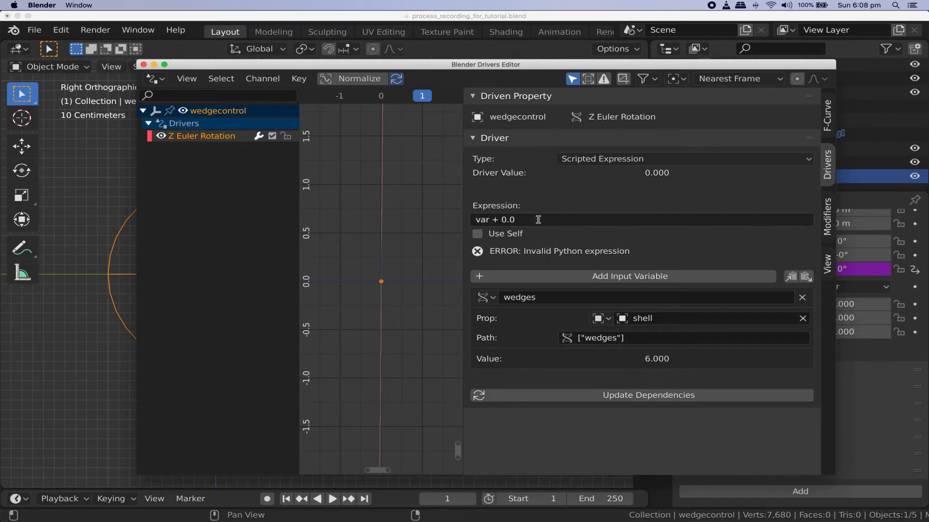
Set the driver expression to 'pi * 2 / wedges' and return to the main window.
click(538, 220)
text(pi)
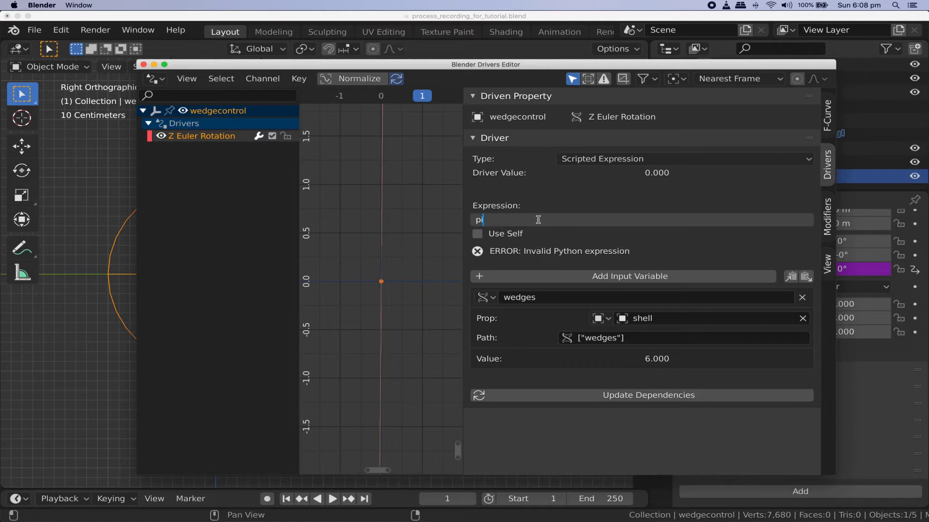
text( * 2 / wedges)
key(Return)
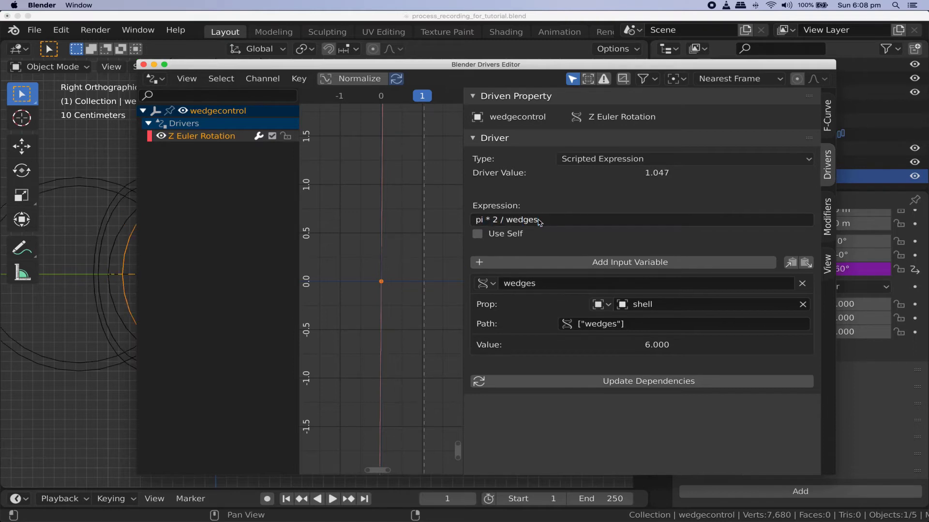
click(442, 19)
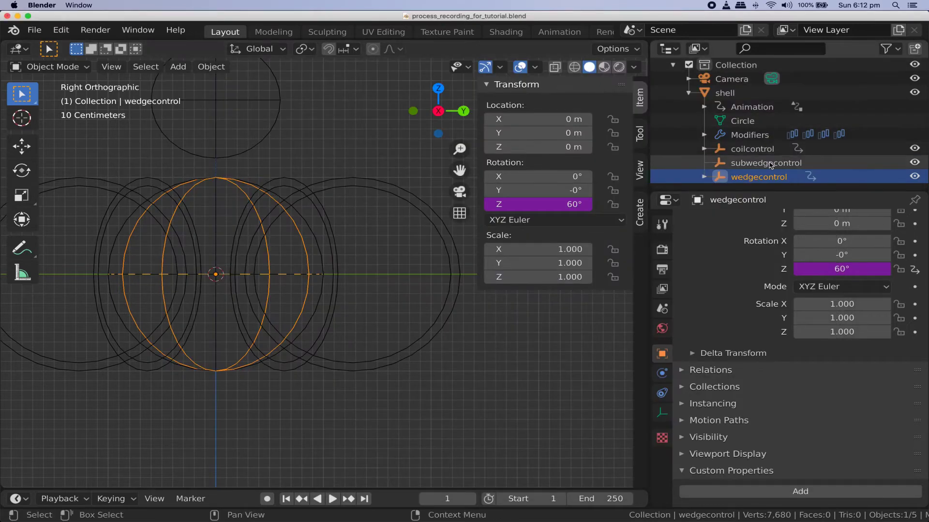
Add a Scripted Expression driver to subwedgecontrol's Z rotation in the Drivers Editor.
click(770, 165)
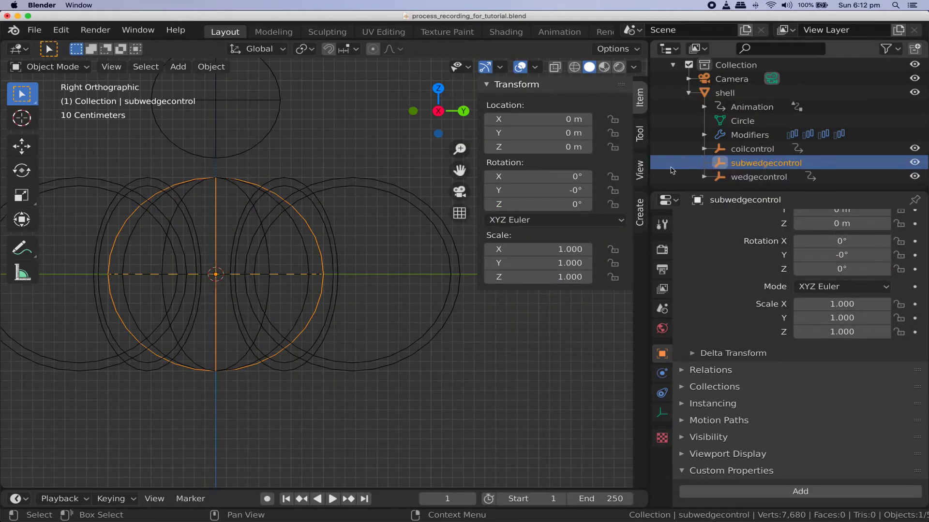
right_click(525, 203)
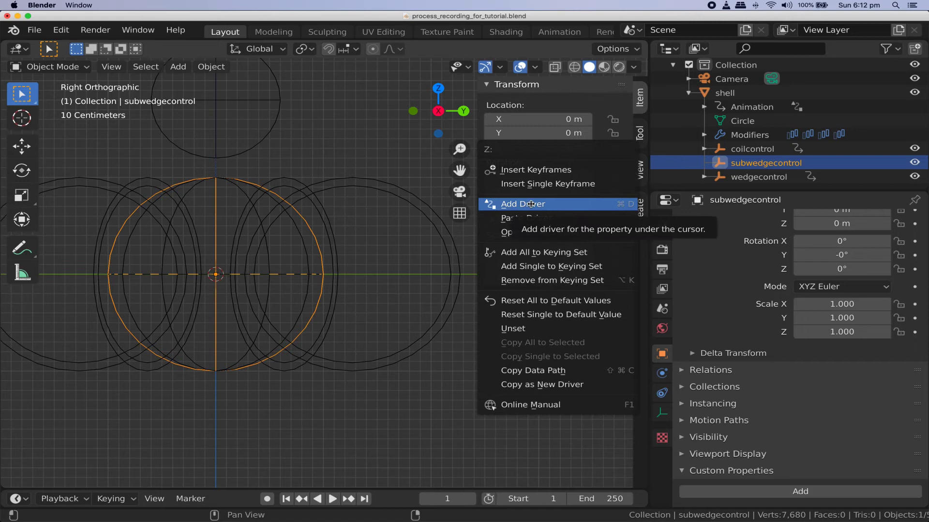
click(529, 203)
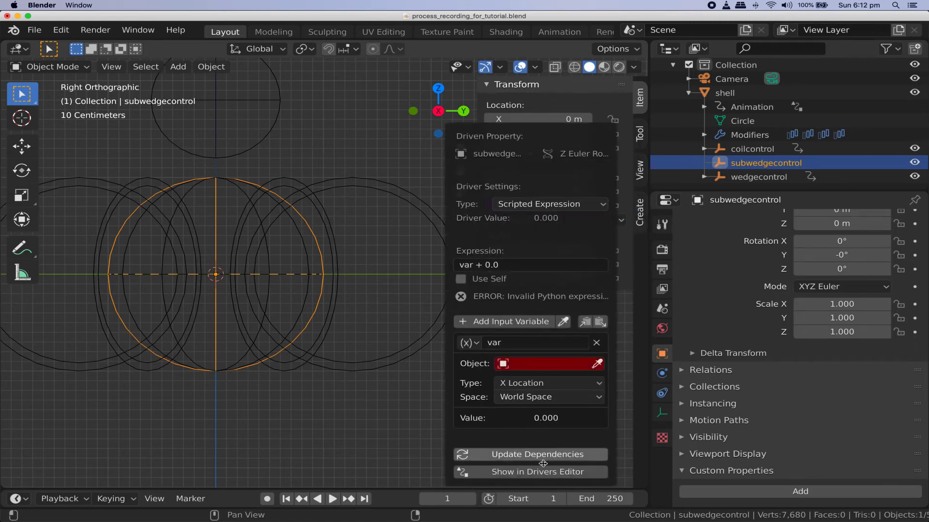
click(539, 458)
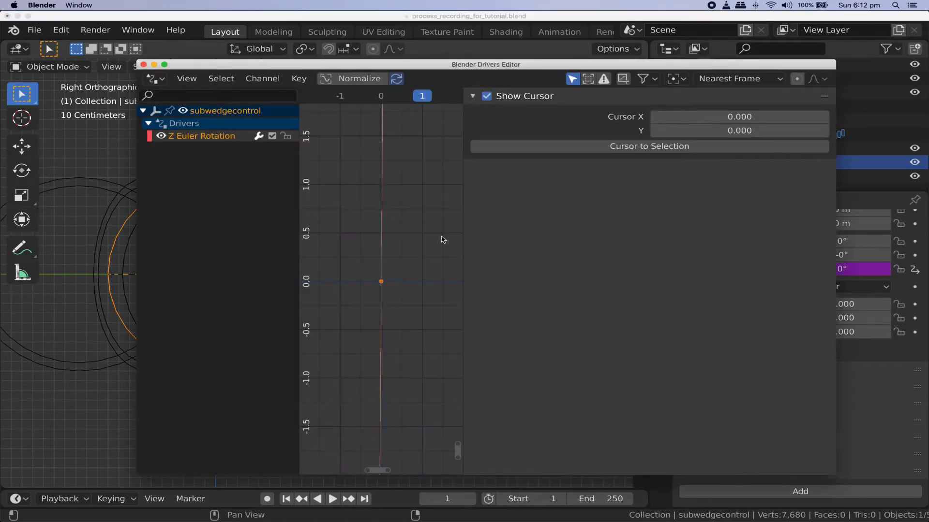
click(212, 138)
click(575, 159)
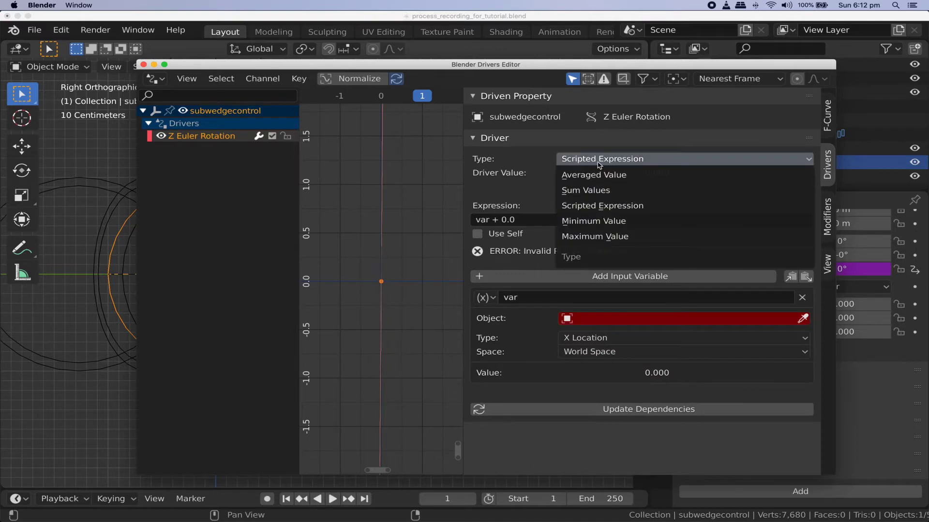
click(605, 205)
Set up a wedges variable as a Single Property reading the shell's ["wedges"].
click(531, 296)
text(wedger)
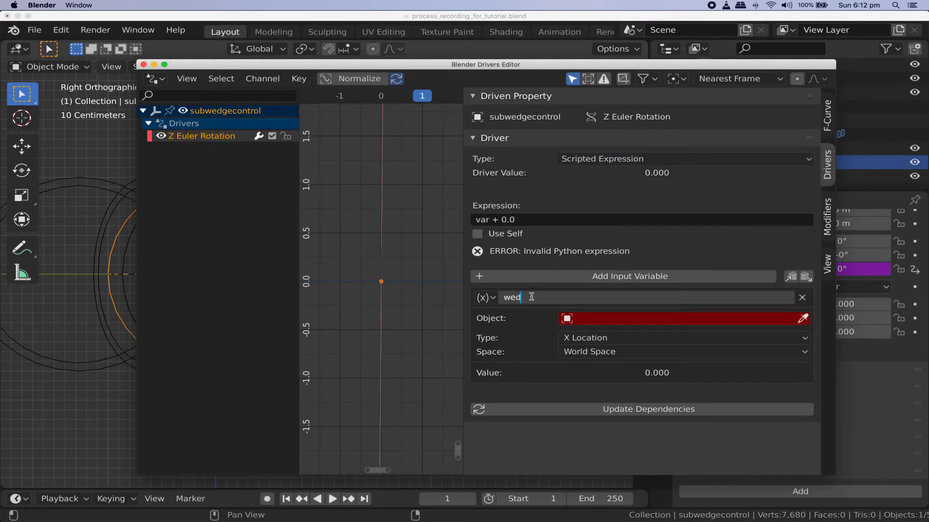
key(Return)
click(488, 298)
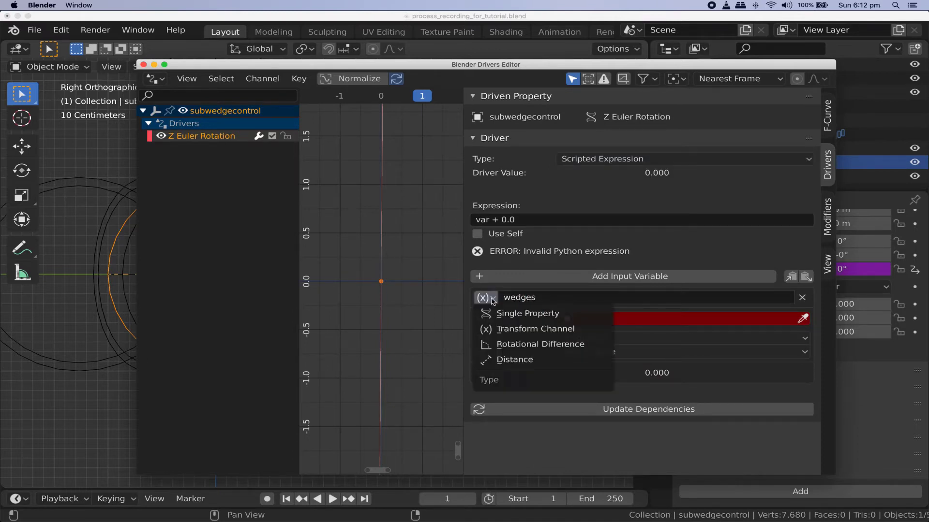
click(503, 315)
click(672, 318)
click(652, 200)
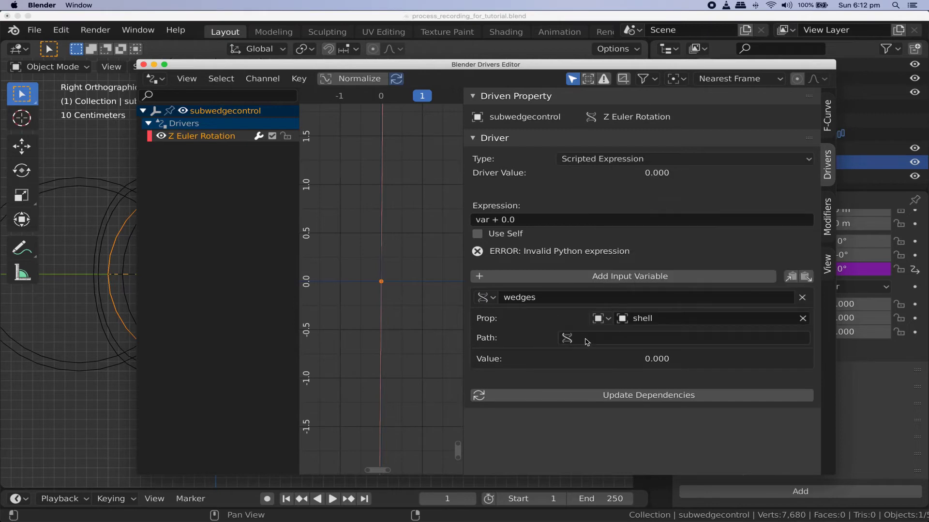
text(["wedges)
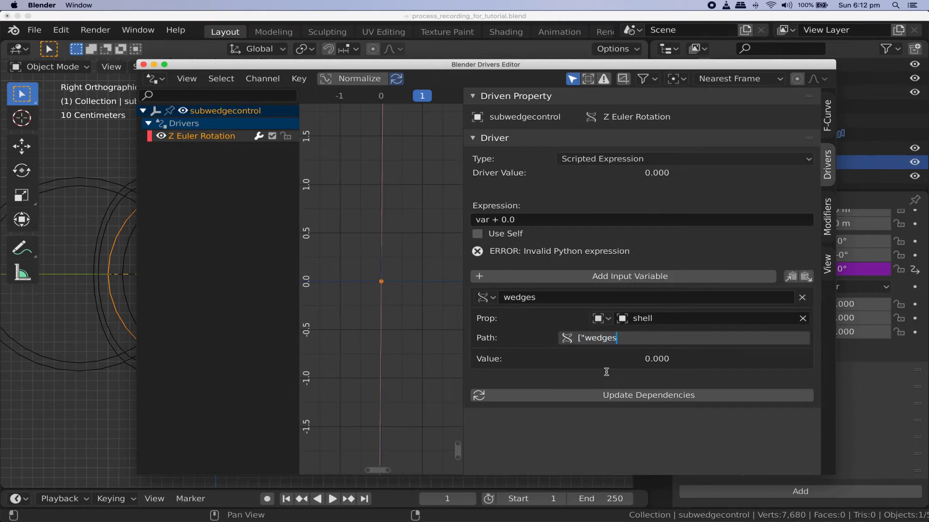
key(Return)
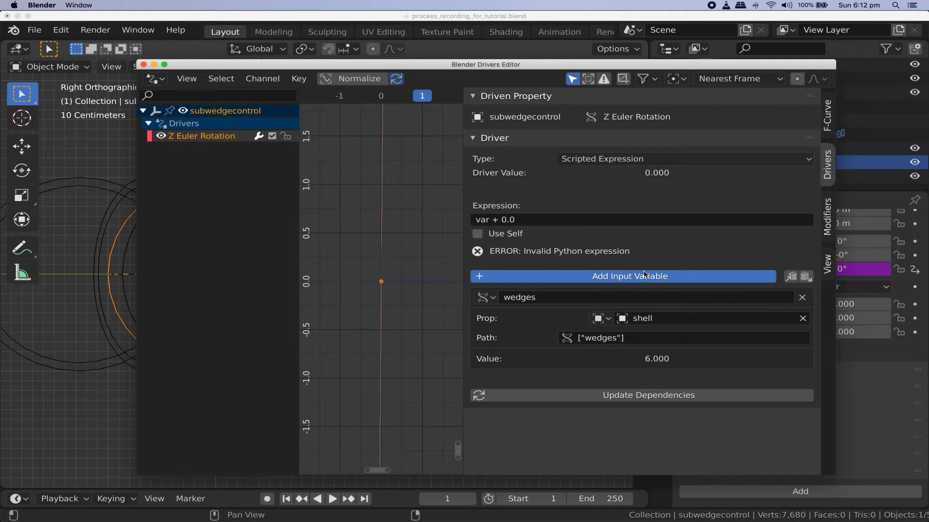
Add a second variable, subwedges, reading the shell's ["subwedges"] property.
click(628, 276)
click(547, 384)
text(subw)
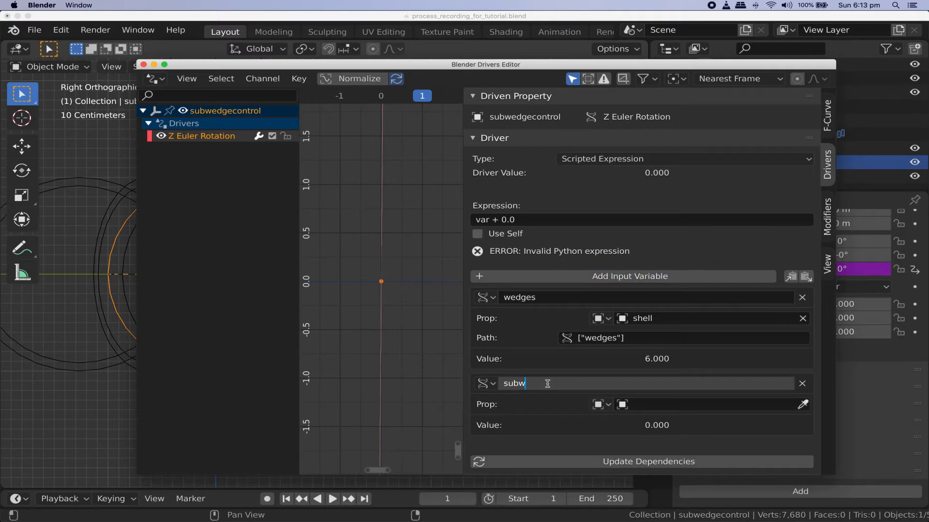
text(edges)
key(Return)
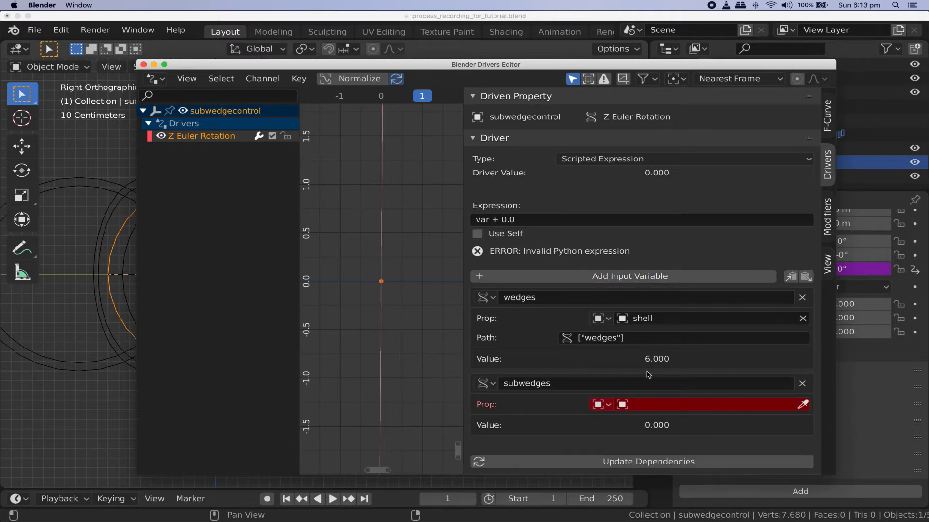
click(660, 404)
click(651, 288)
click(674, 424)
text(["sub)
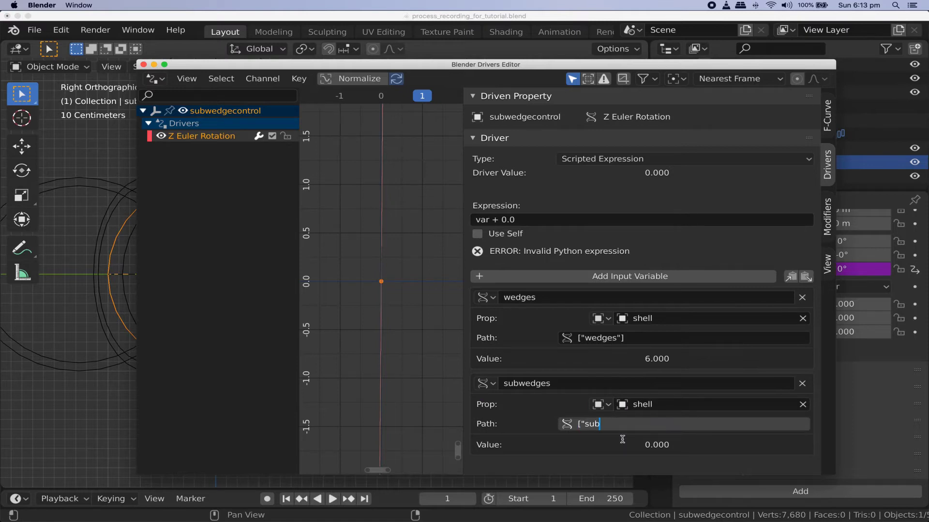
text(wedges"])
key(Return)
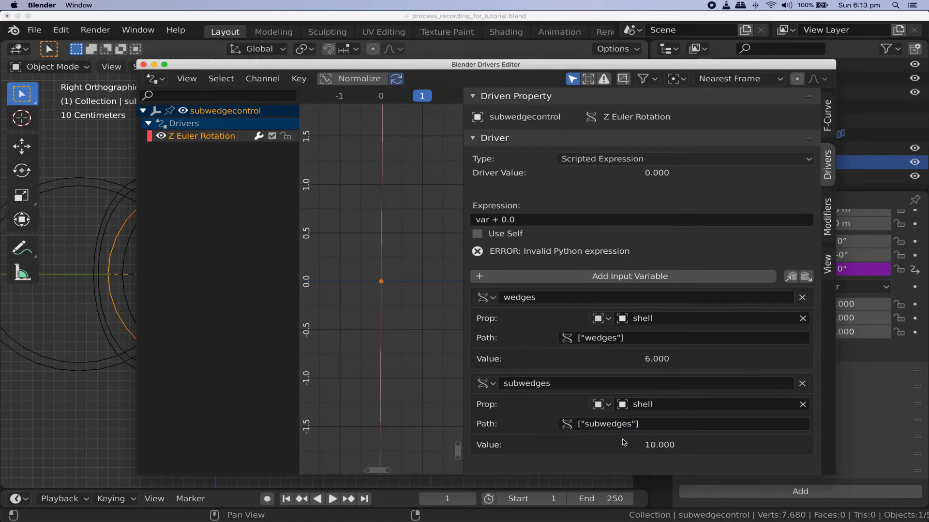
Replace the driver expression with 'pi * 2 / (wedges * subwedges)'.
click(531, 221)
key(ctrl+a)
text(pi )
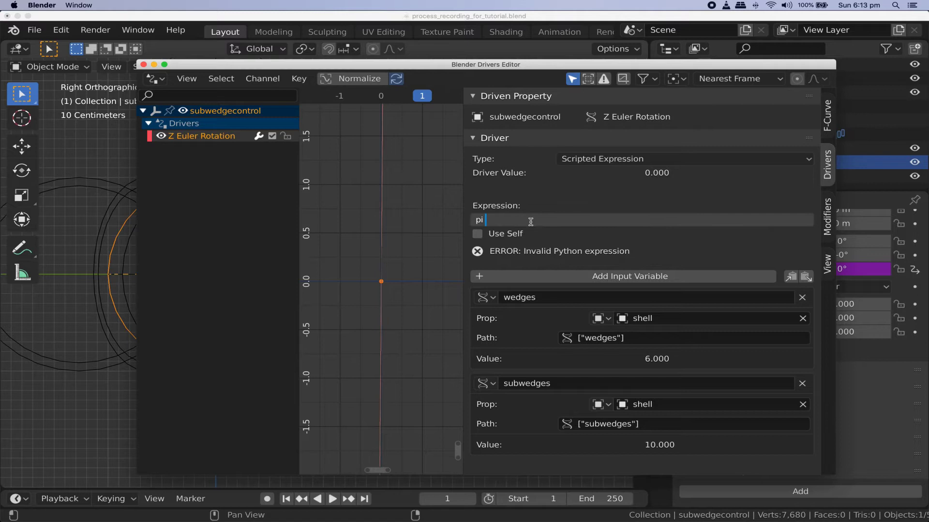
text(* 2 / (wedges * subwedges))
key(Return)
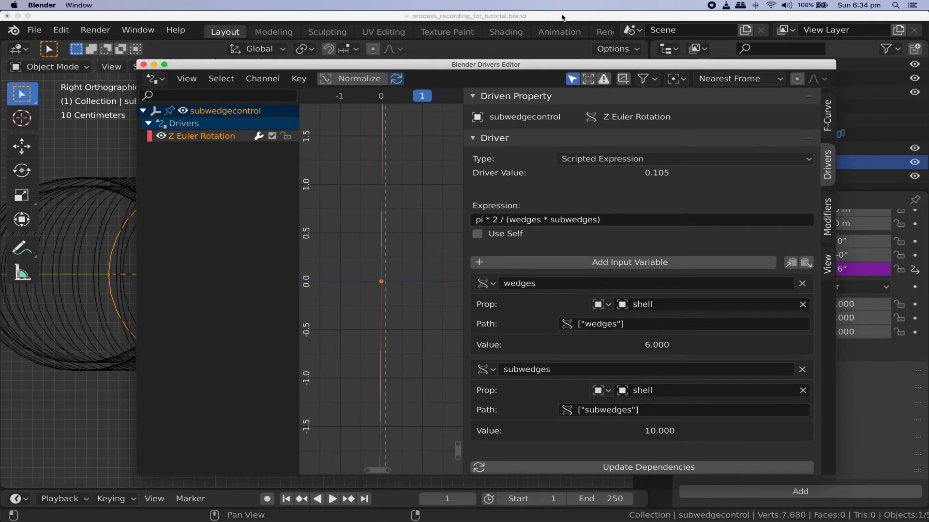
Add a Scripted Expression driver to the shell's _wedgescale property in the Drivers Editor.
click(561, 17)
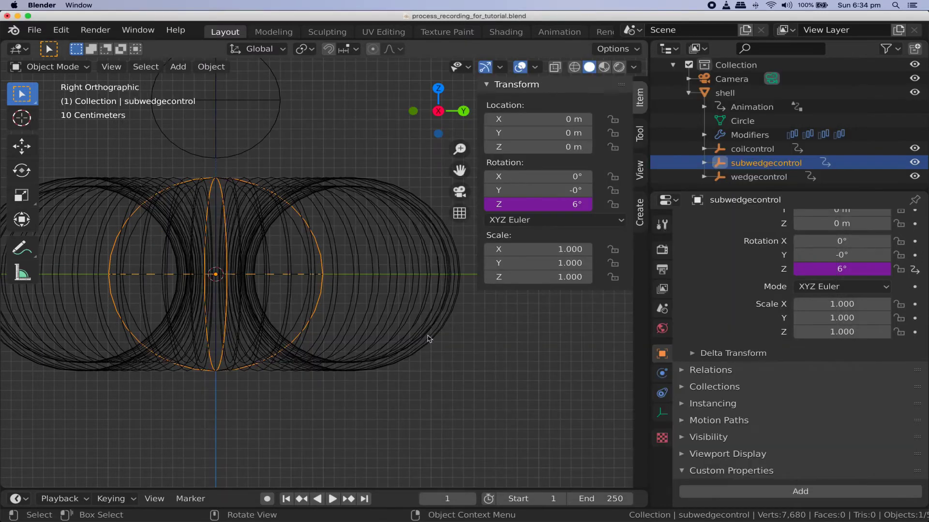
scroll(803, 382, down, 10)
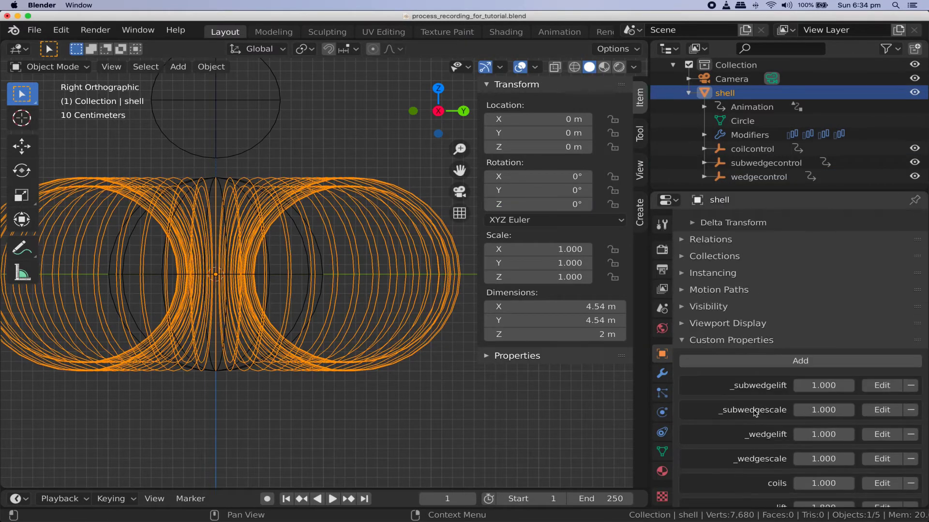
right_click(814, 389)
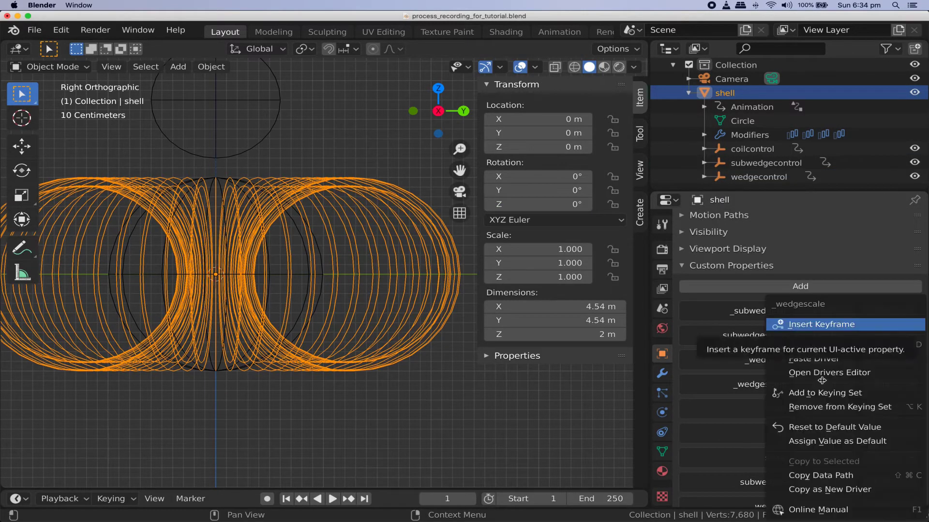
click(822, 348)
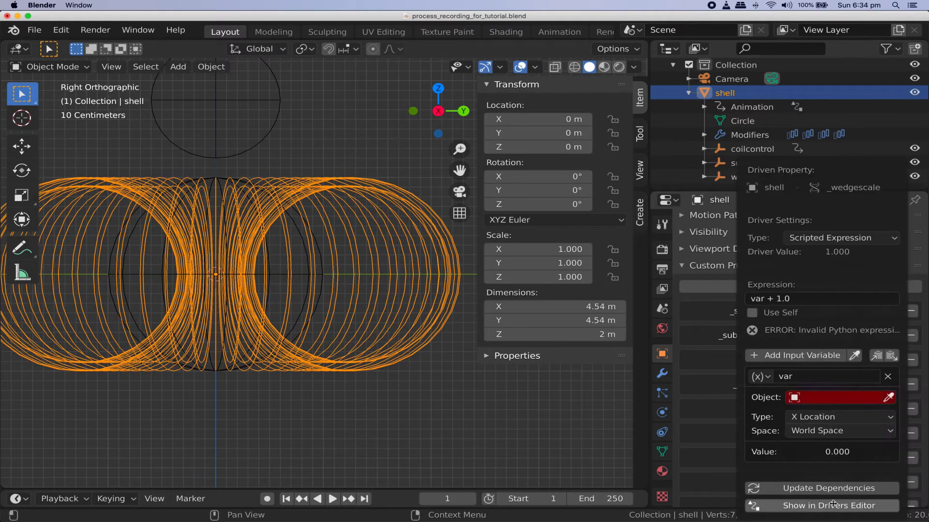
click(830, 505)
click(216, 177)
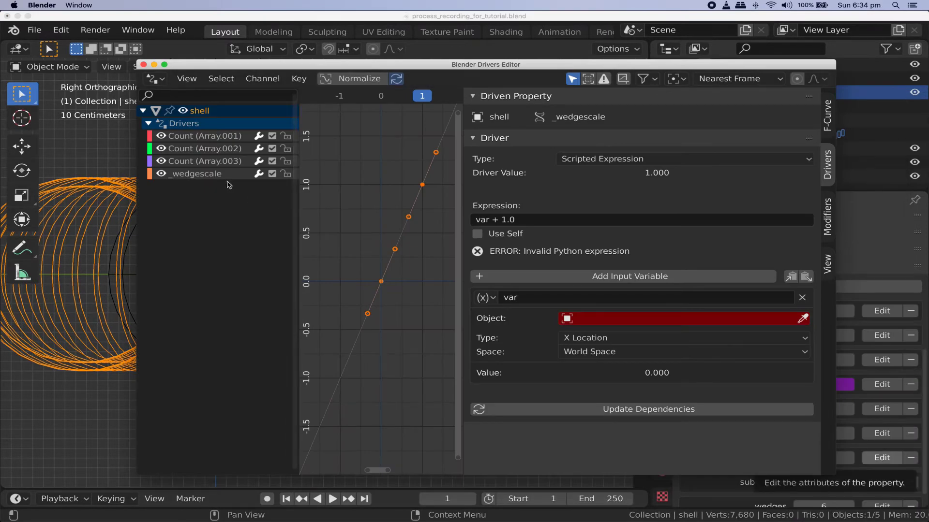
click(604, 161)
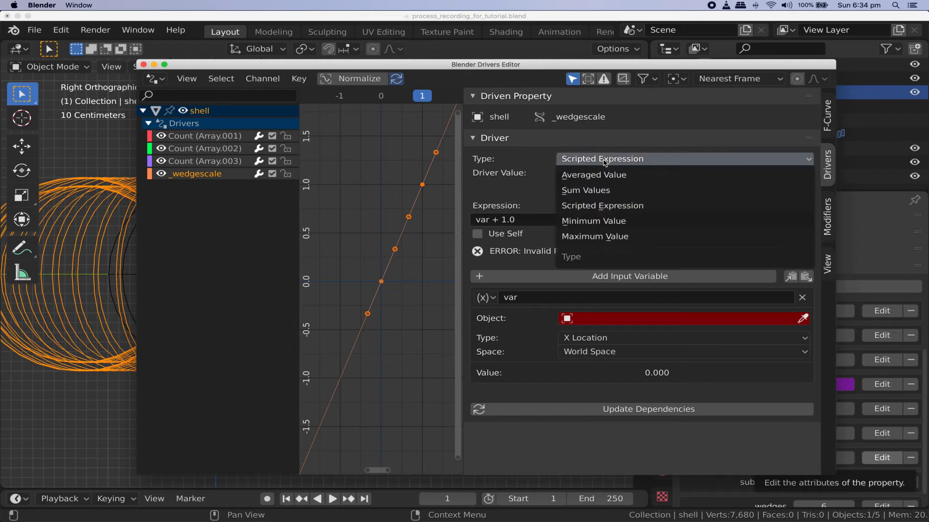
click(616, 205)
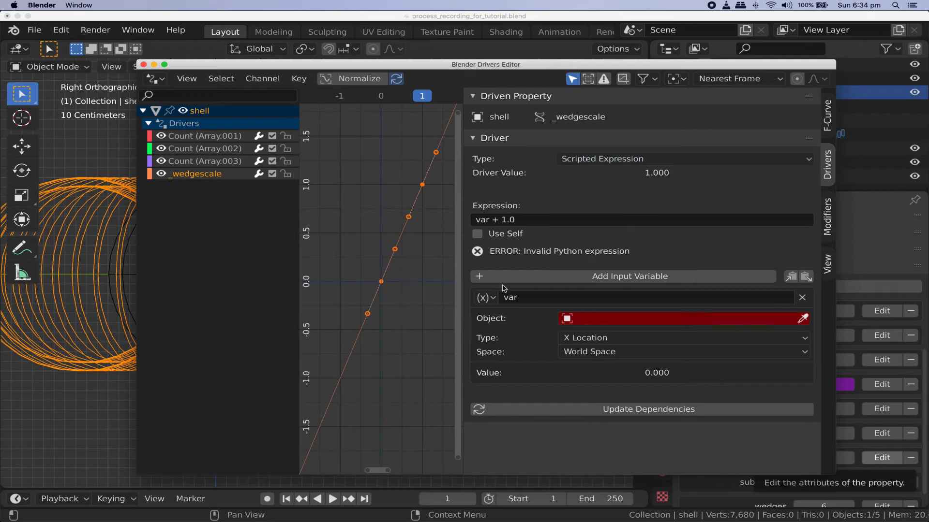
Set up a scale variable as a Single Property reading the shell's ["scale"].
click(485, 297)
click(517, 314)
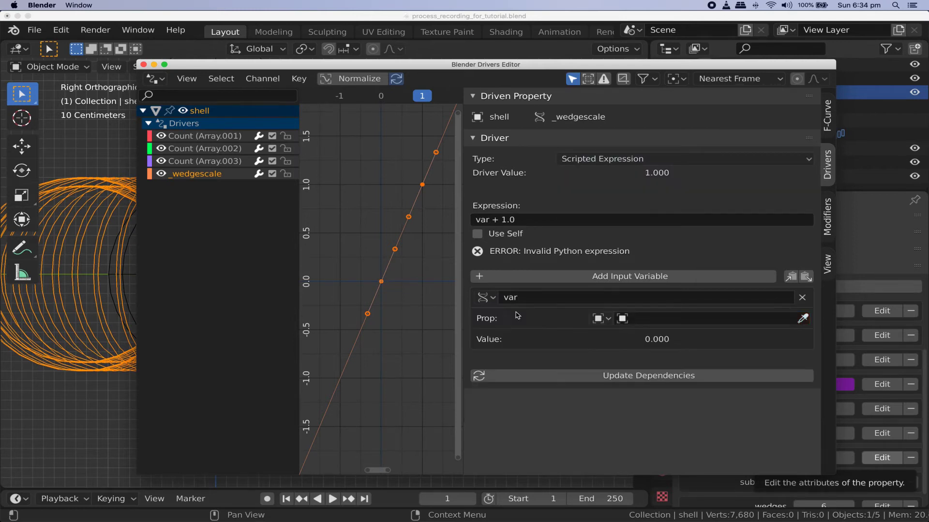
double_click(629, 298)
text(scale)
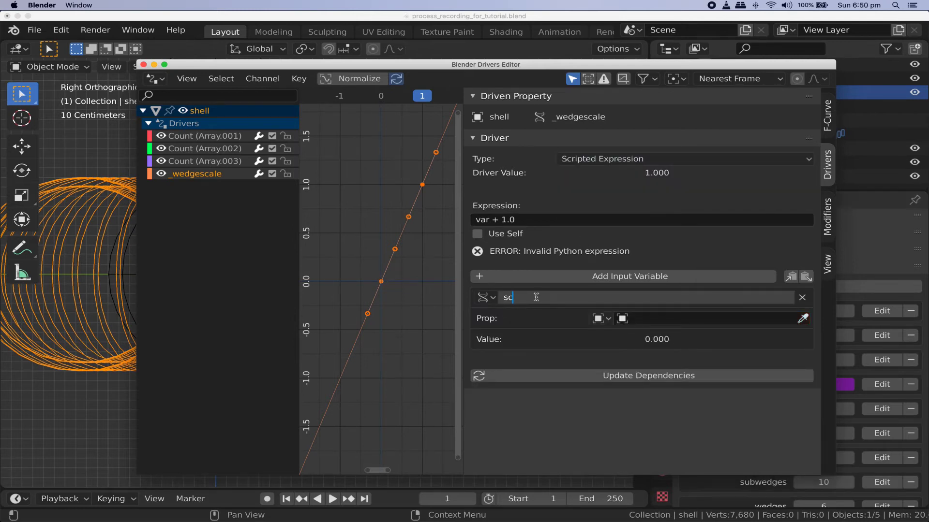
key(Return)
click(706, 318)
click(643, 201)
click(677, 338)
text(["scale")
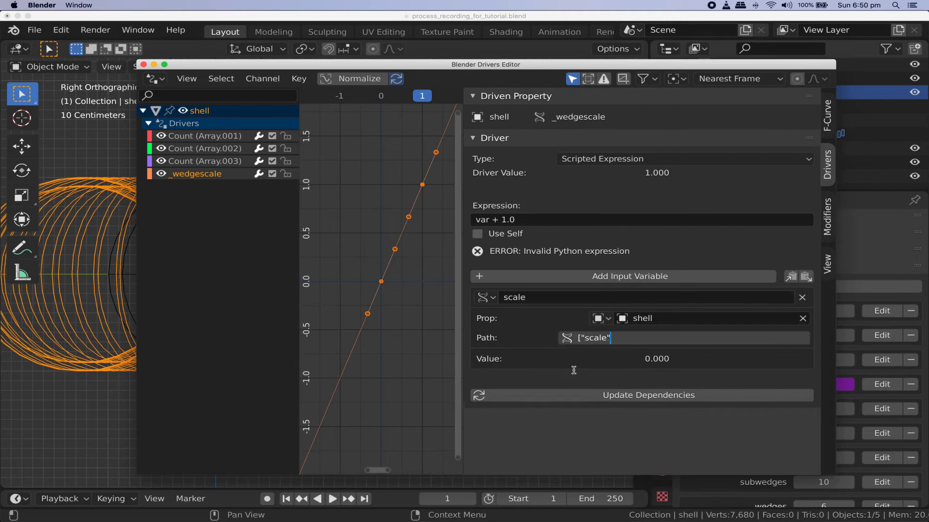
text(])
Add a wedges variable reading the shell's ["wedges"] and enter expression 'pow(scale, 1/wedges)'.
click(628, 276)
double_click(629, 384)
text(wedges)
click(677, 404)
click(639, 287)
click(678, 423)
text(["w)
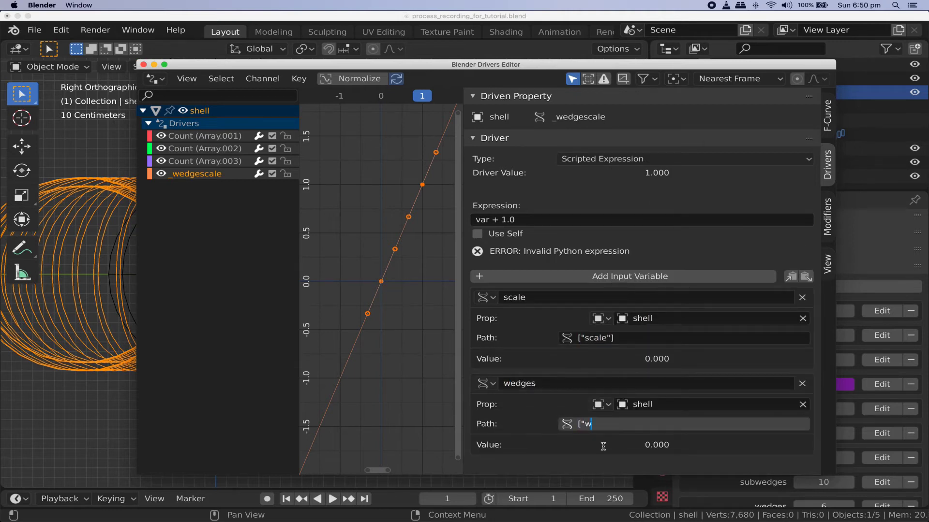
text(edges"])
key(Return)
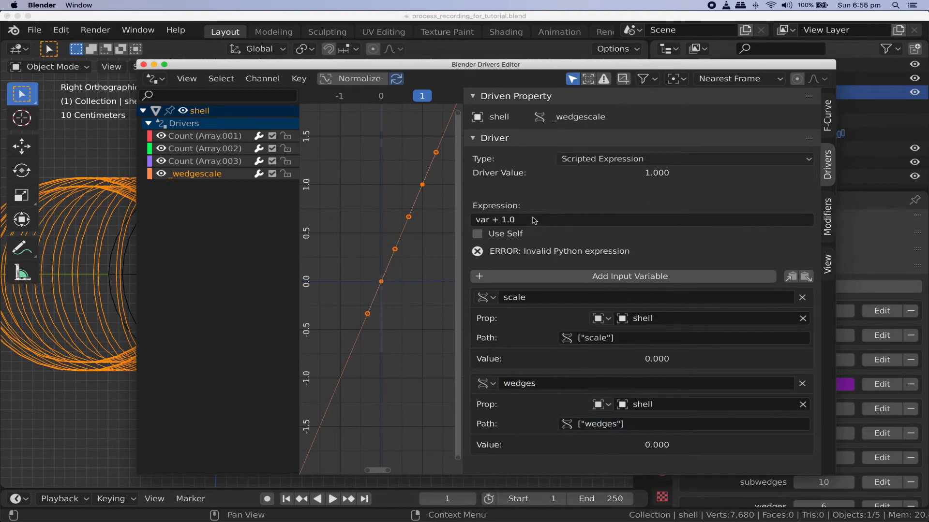
click(532, 217)
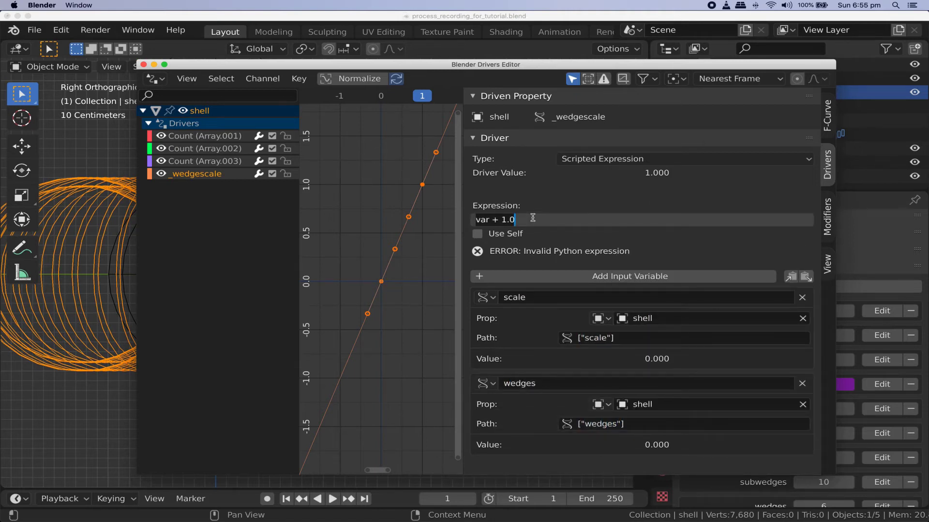
text(pow(scale, 1)
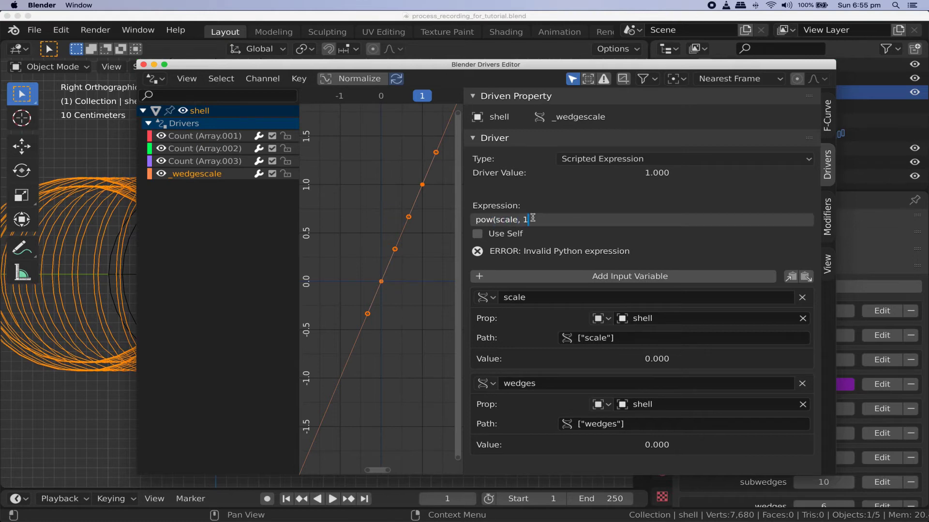
text(/wedges))
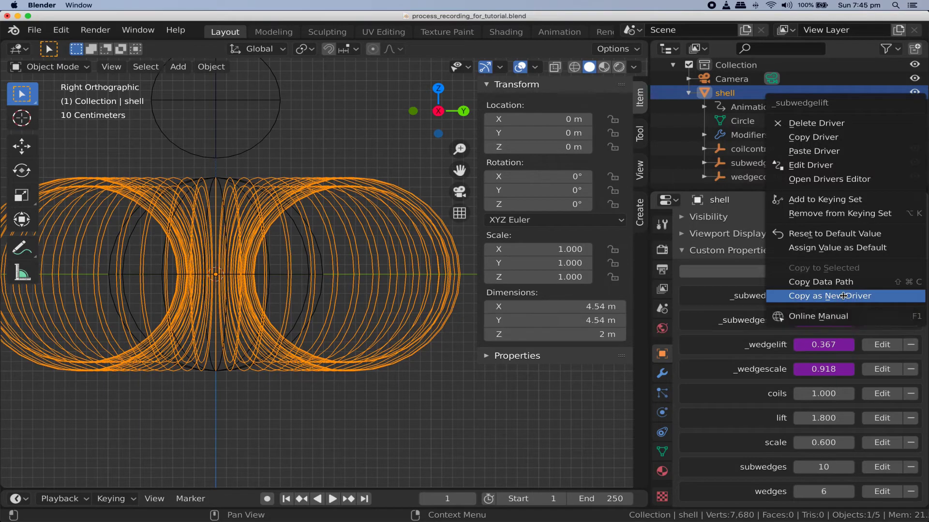
Drive subwedgecontrol's Z location with the shell's _subwedgelift property.
click(843, 296)
click(774, 163)
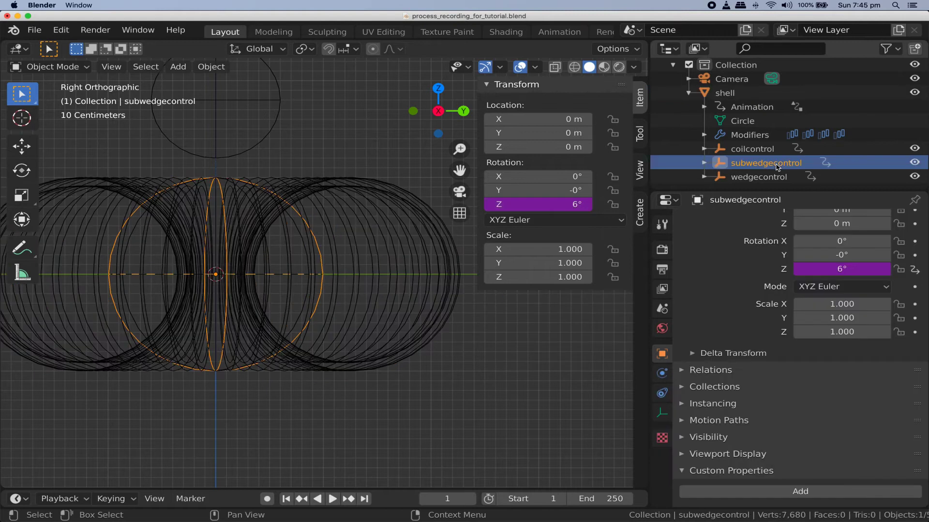
right_click(526, 146)
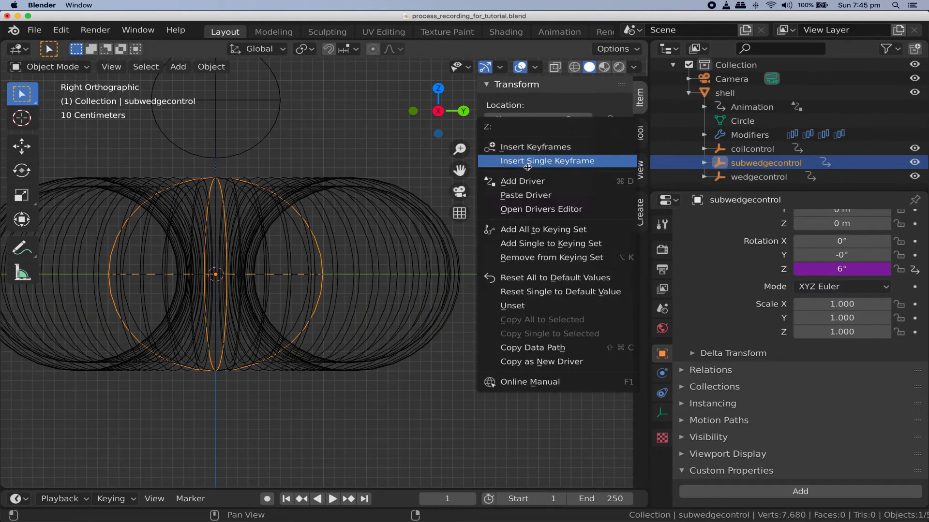
click(524, 196)
Drive subwedgecontrol's X, Y and Z scale with the shell's _subwedgescale property.
click(410, 345)
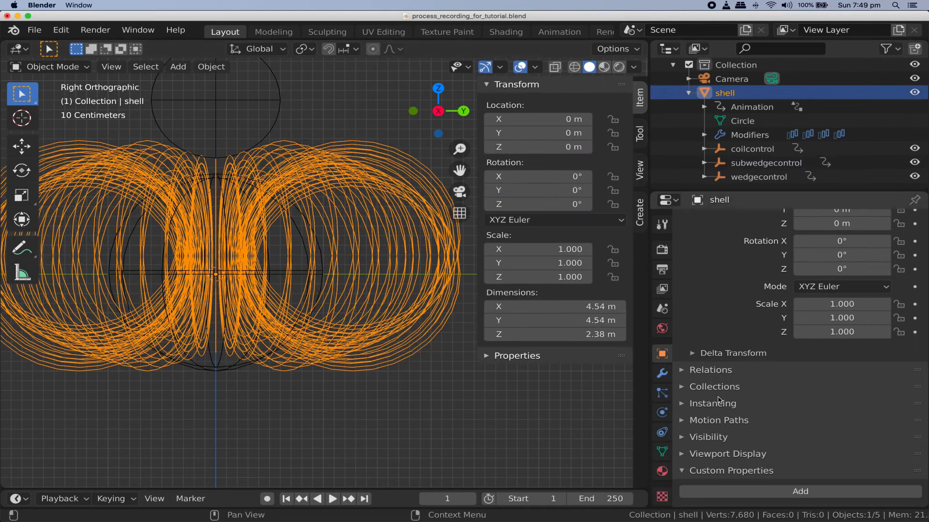
scroll(793, 337, down, 8)
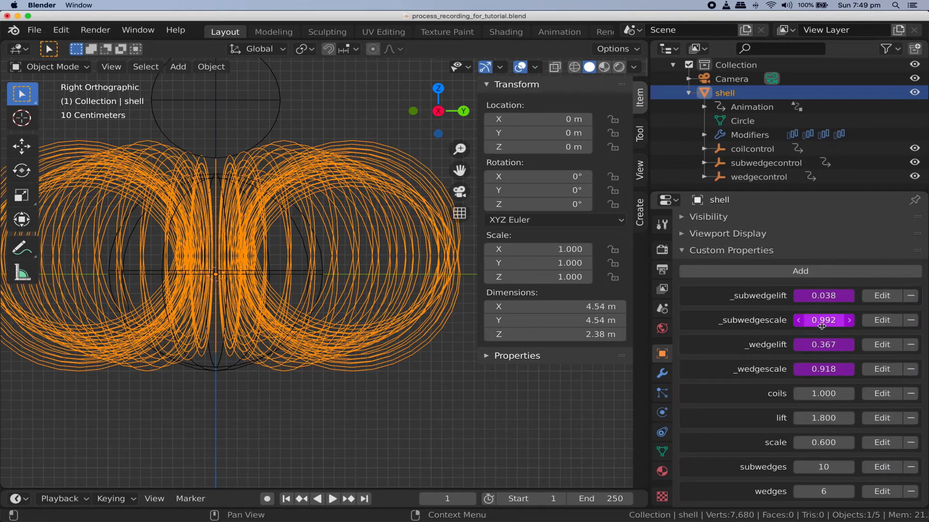
right_click(821, 325)
click(825, 489)
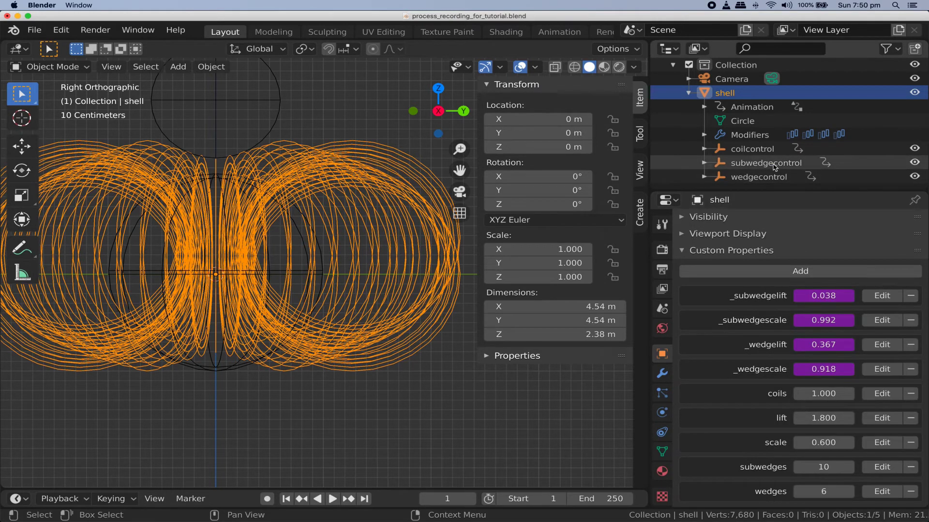
click(774, 166)
right_click(523, 250)
click(523, 250)
right_click(523, 263)
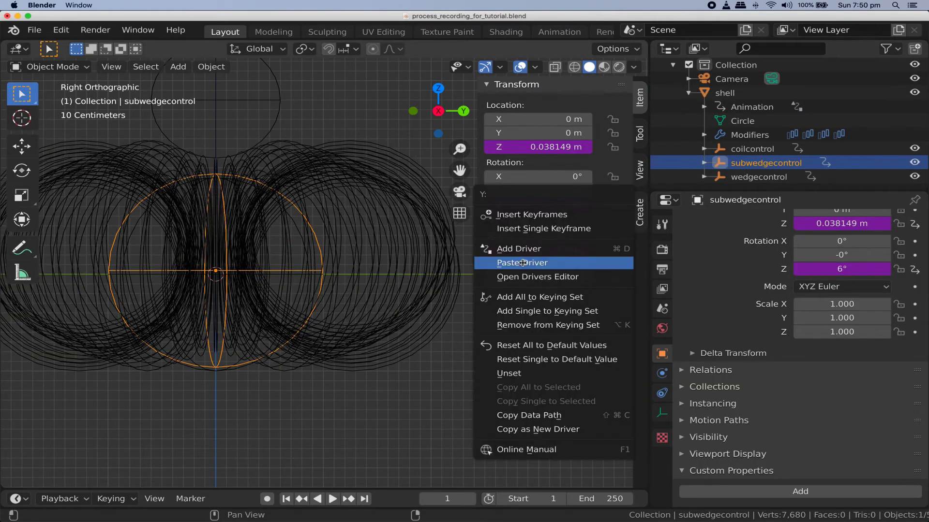
click(523, 262)
right_click(523, 276)
click(523, 276)
Drive wedgecontrol's Z location with the shell's _wedgelift property.
click(724, 93)
scroll(775, 417, down, 8)
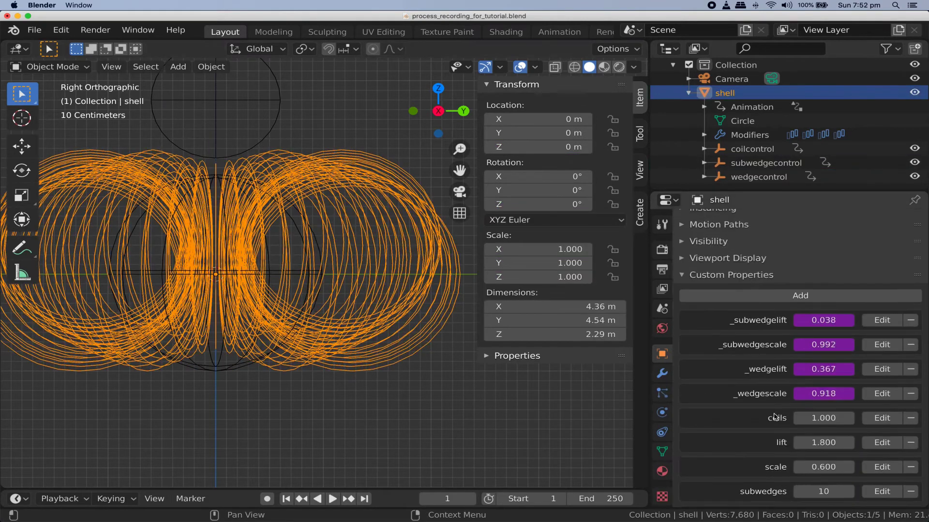
right_click(822, 344)
click(824, 489)
click(759, 177)
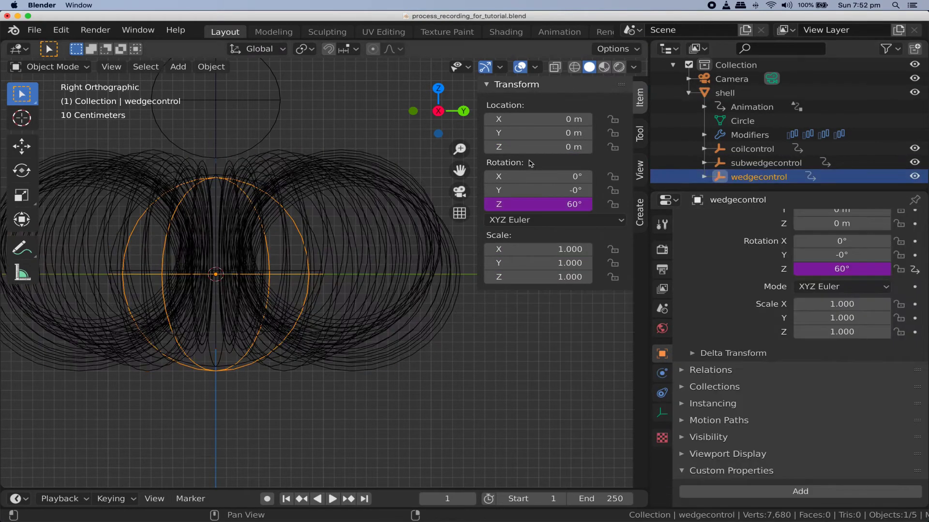
right_click(532, 146)
click(532, 146)
Drive wedgecontrol's X, Y and Z scale with the next shell custom property.
click(724, 93)
scroll(798, 392, down, 8)
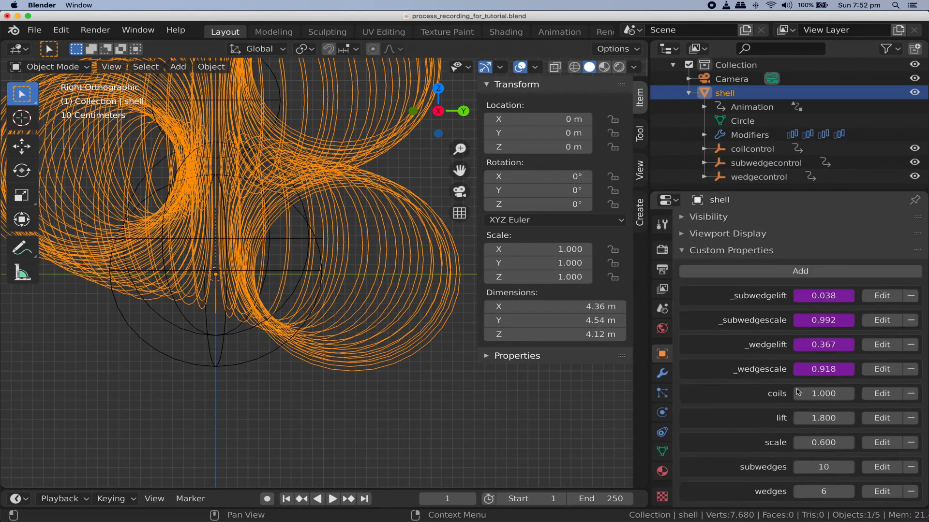
right_click(797, 393)
click(825, 487)
click(758, 177)
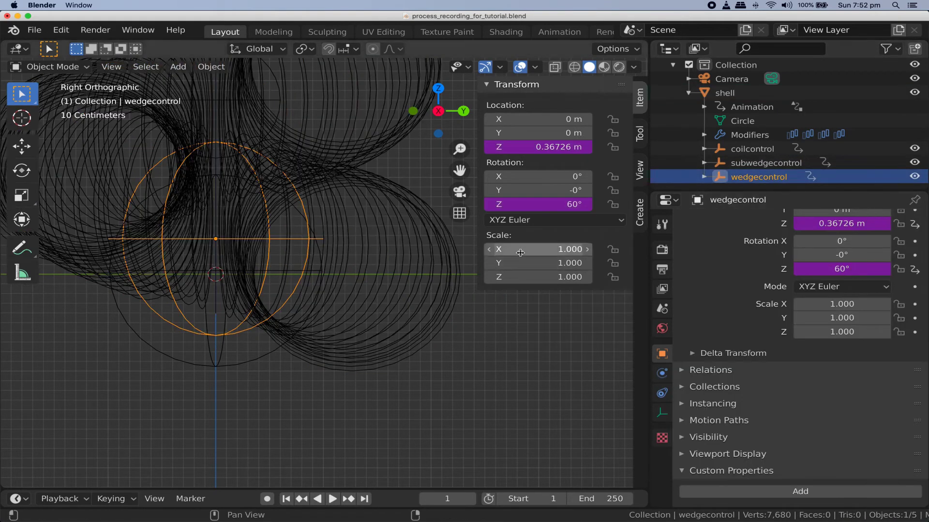
right_click(520, 252)
click(518, 251)
right_click(520, 263)
click(520, 265)
right_click(519, 276)
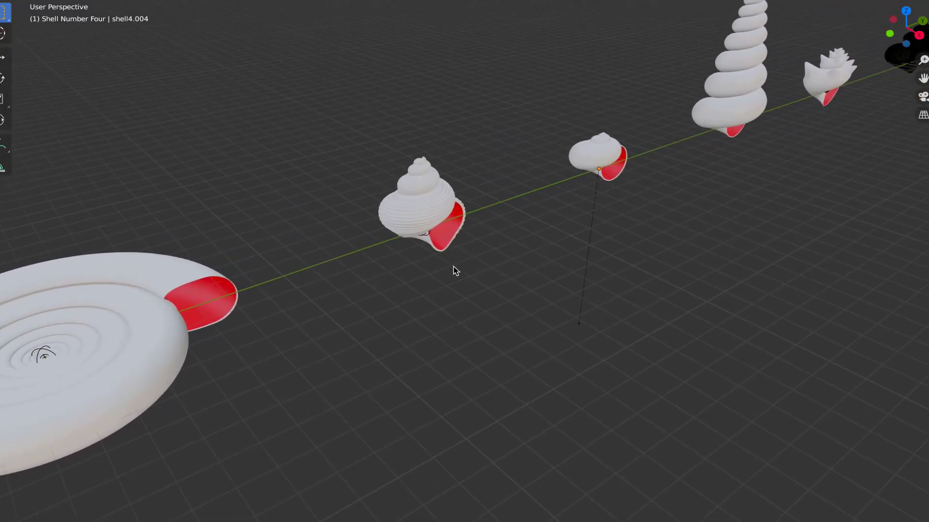
shift+middle_drag(637, 220, 199, 408)
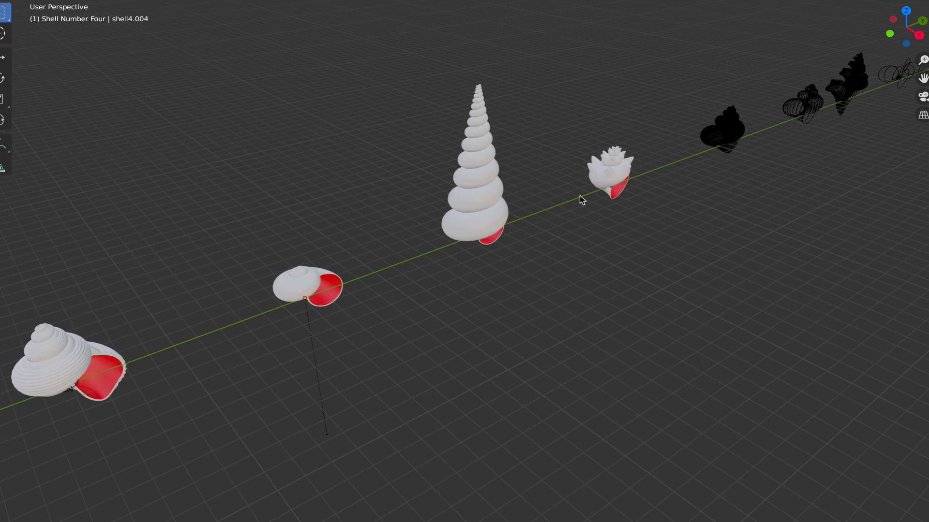
scroll(582, 200, up, 3)
middle_drag(582, 200, 528, 356)
scroll(400, 272, down, 4)
scroll(498, 312, up, 4)
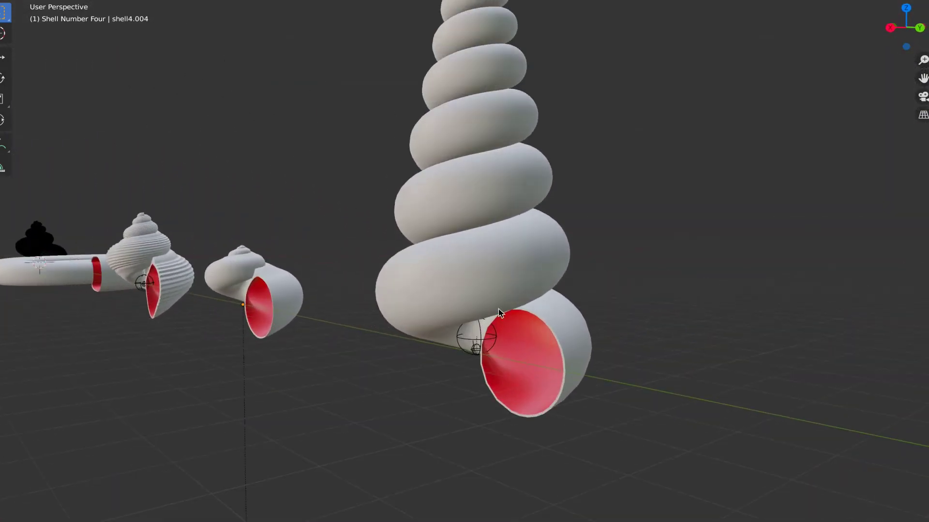
shift+middle_drag(498, 312, 522, 341)
scroll(457, 318, up, 5)
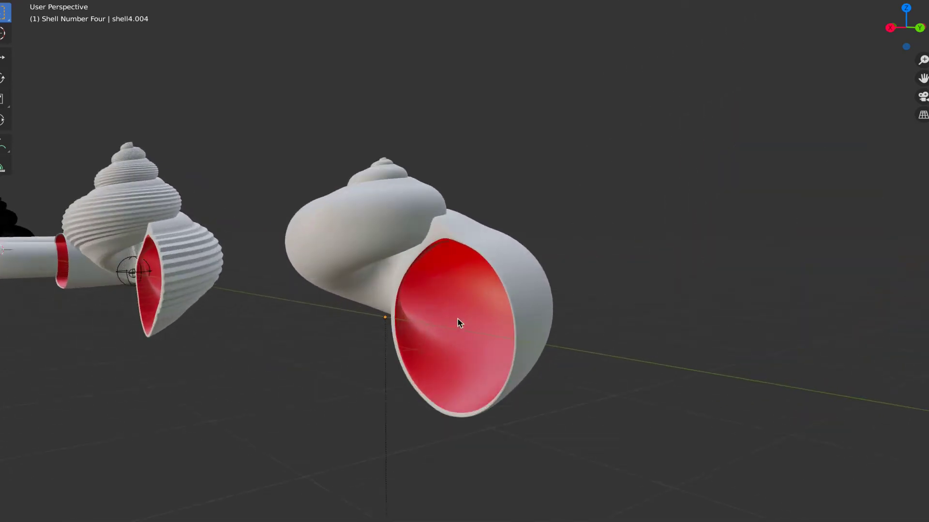
scroll(457, 318, down, 2)
middle_drag(487, 304, 619, 235)
scroll(470, 241, up, 3)
scroll(470, 242, up, 2)
scroll(368, 261, down, 5)
scroll(305, 277, up, 2)
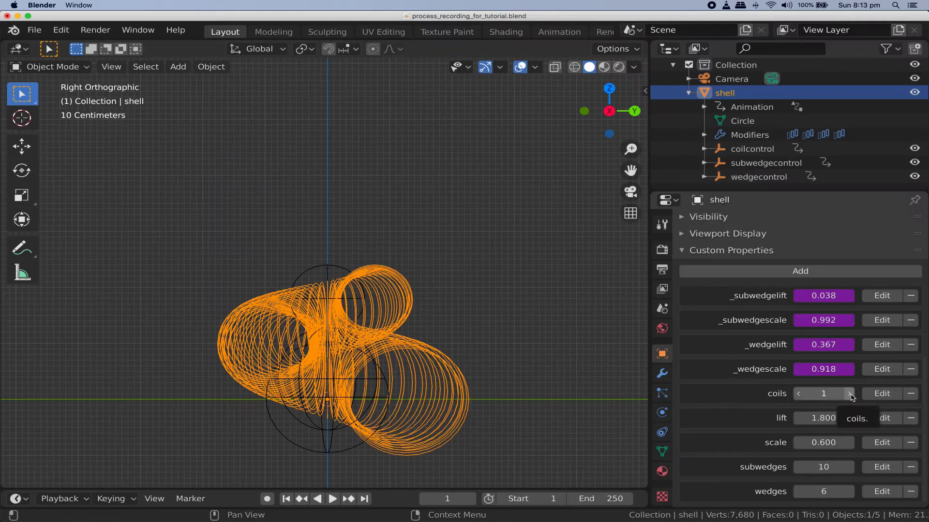
Step the coils value up and back down, then drag the lift and scale values.
click(850, 394)
click(850, 394)
click(849, 394)
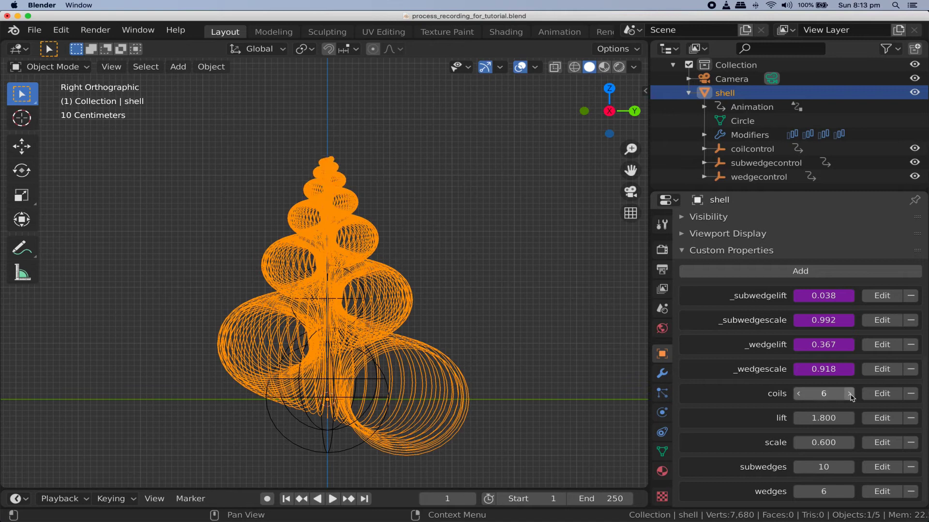
click(798, 393)
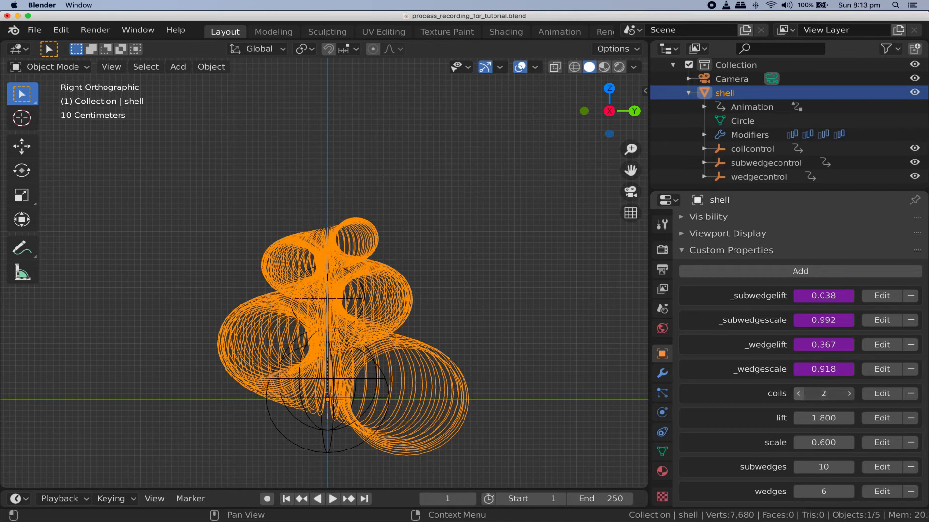
click(797, 393)
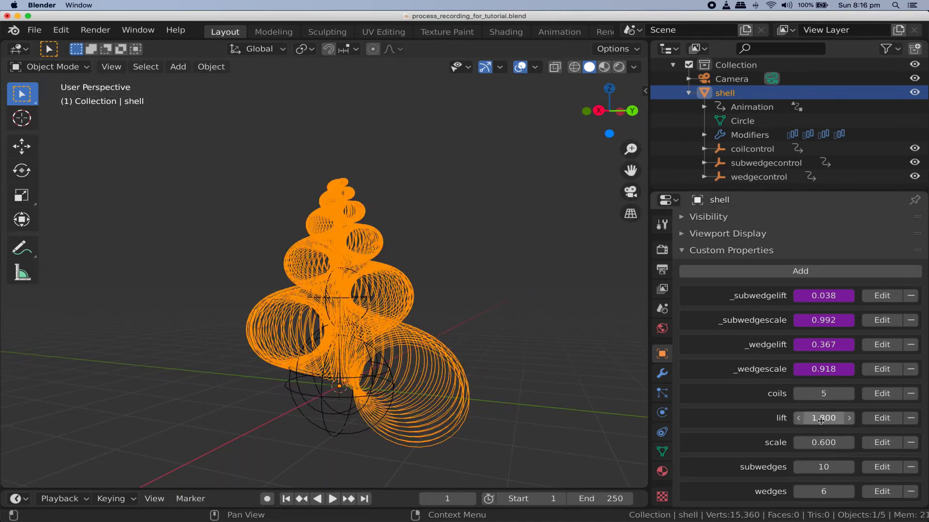
mouse_move(820, 420)
mouse_down()
mouse_move(798, 420)
mouse_move(837, 420)
mouse_move(778, 421)
mouse_move(852, 420)
mouse_move(813, 420)
mouse_up()
mouse_move(823, 443)
mouse_down()
mouse_move(837, 442)
mouse_move(796, 443)
mouse_move(832, 443)
mouse_up()
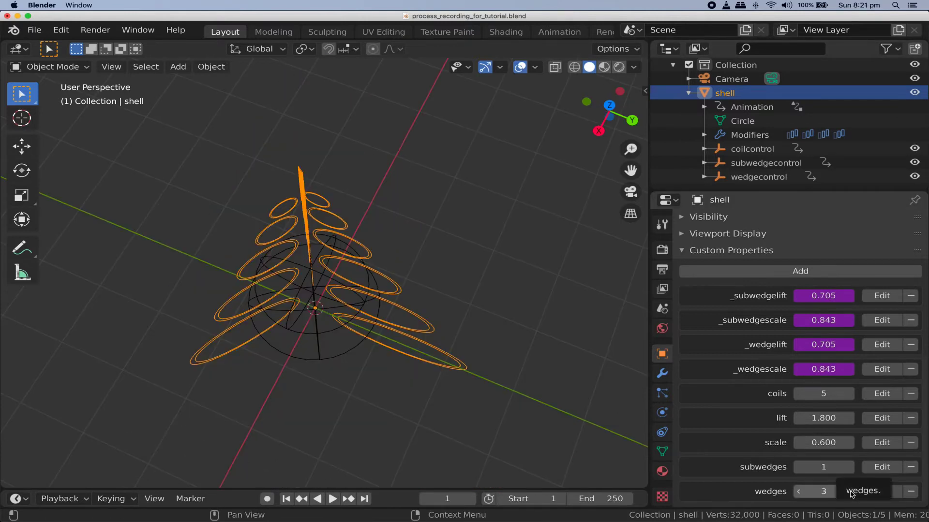
Add three wedges, remove two, and orbit to an upright view of the shell.
click(850, 491)
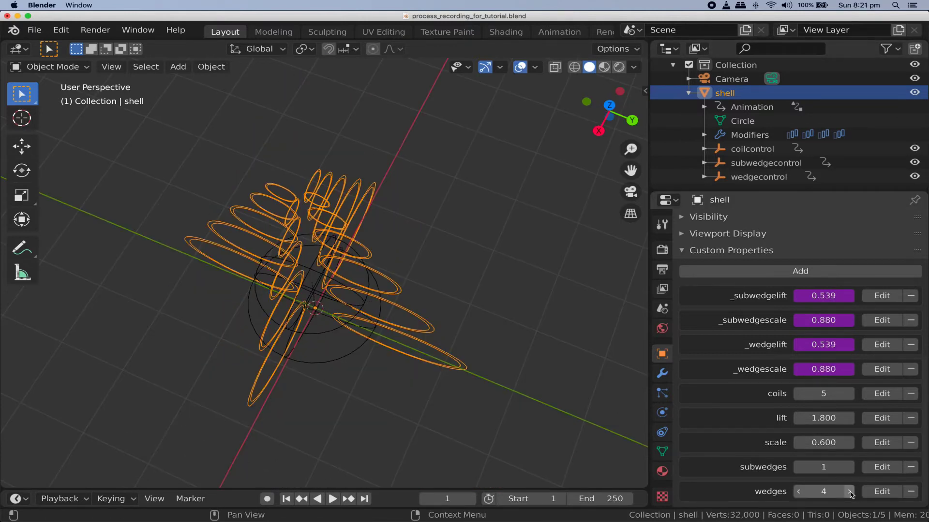
click(850, 491)
click(850, 492)
click(798, 491)
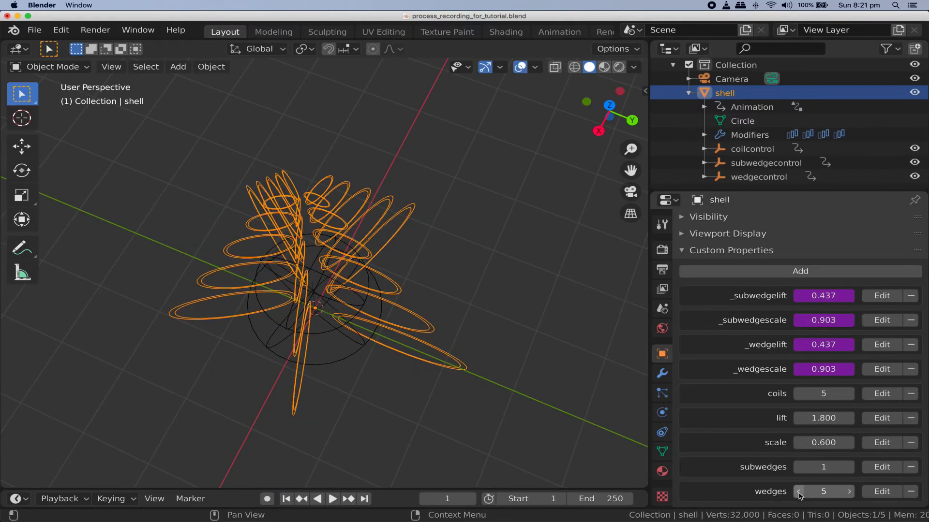
click(799, 492)
middle_drag(406, 408, 300, 269)
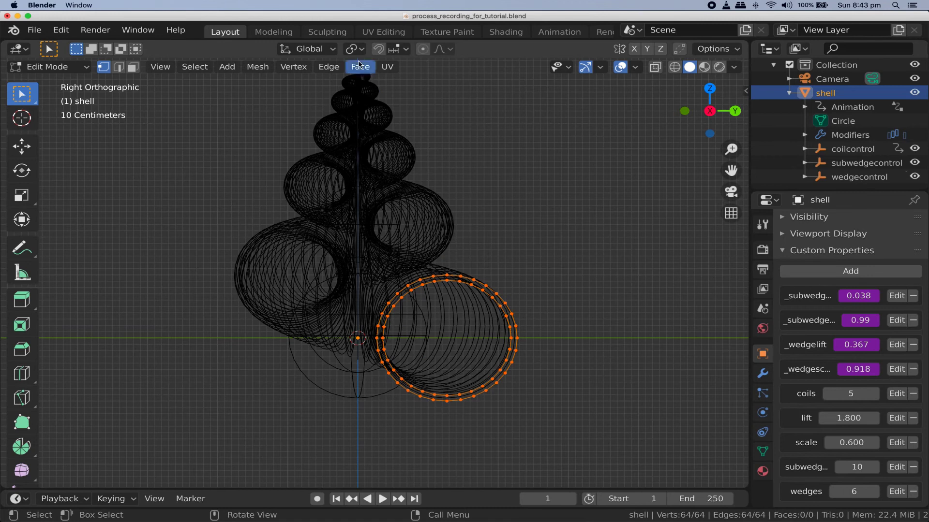
With Smooth proportional falloff, move four bottom profile vertices and pull the bottom into a point.
click(441, 49)
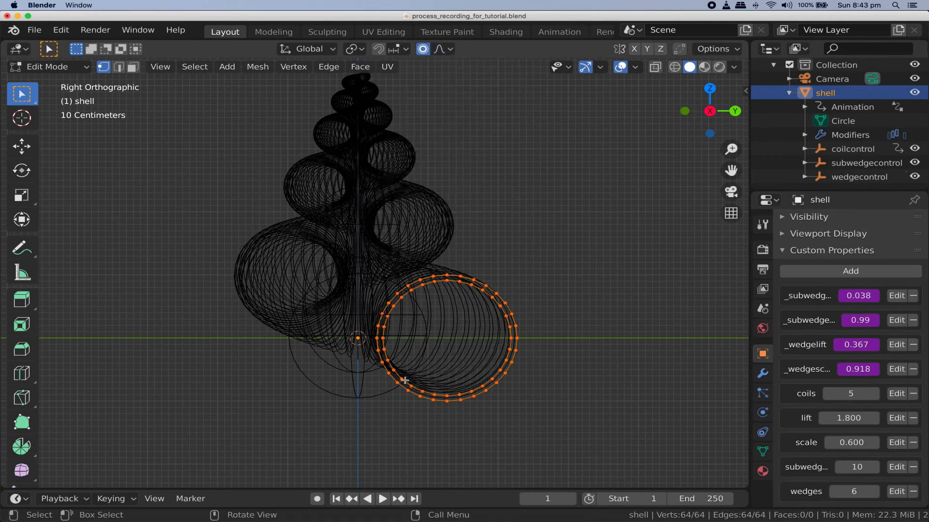
drag(405, 380, 422, 427)
key(g)
click(364, 431)
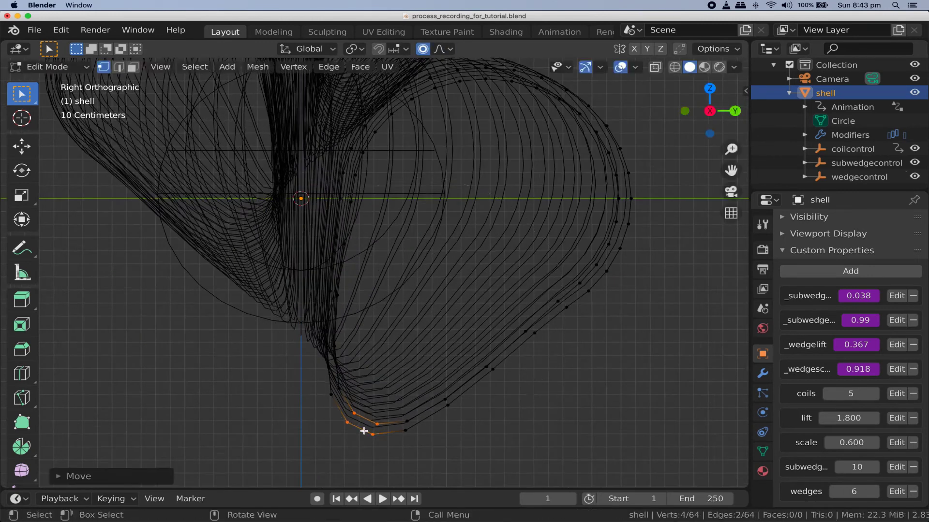
scroll(393, 410, down, 1)
key(g)
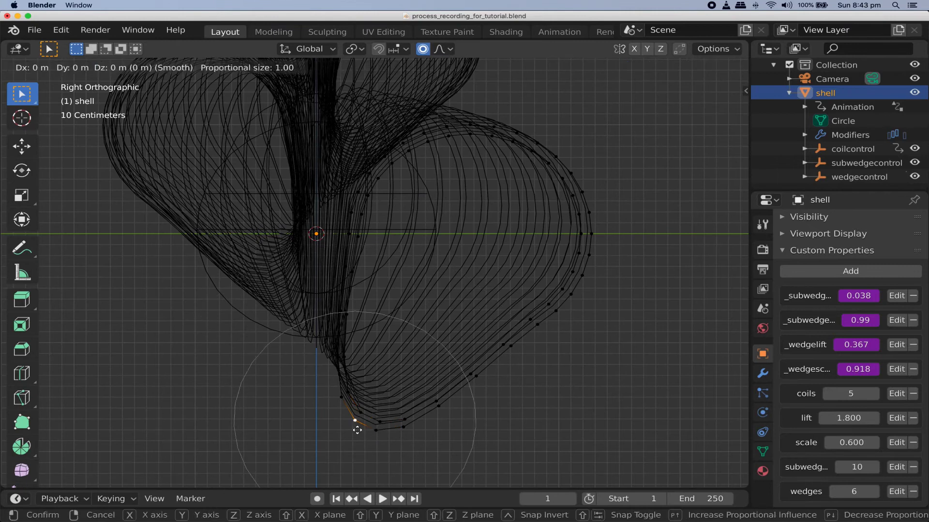
scroll(358, 424, up, 10)
click(369, 444)
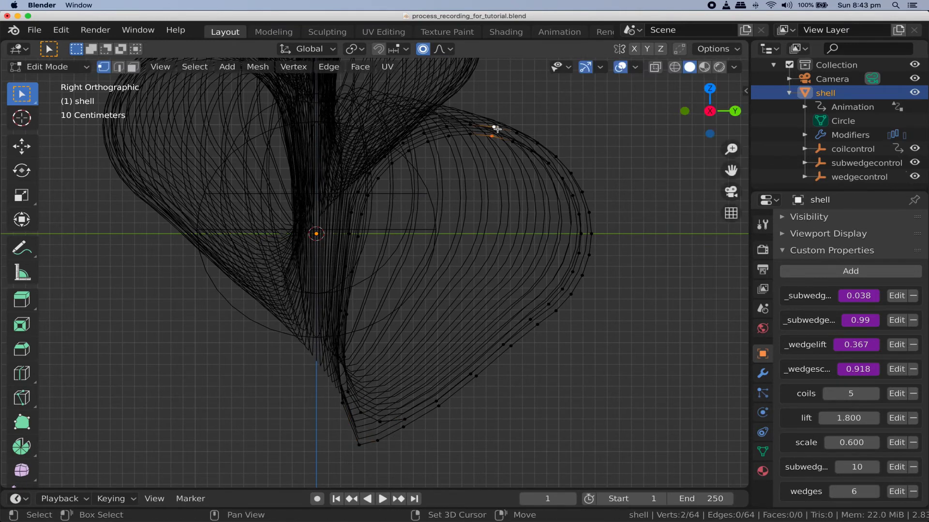
Move the top profile vertices, then lift a single top vertex into a peak.
shift+click(536, 143)
key(g)
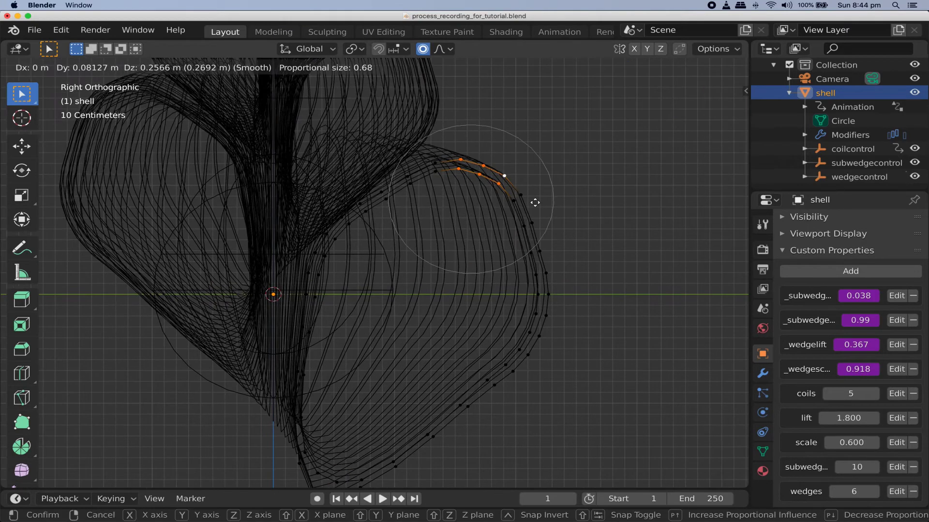
click(480, 176)
click(485, 170)
key(g)
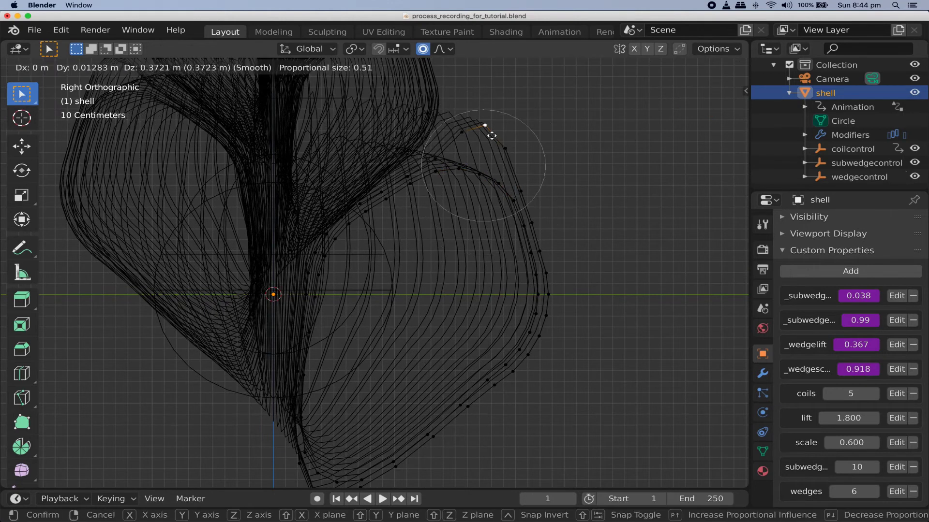
click(484, 126)
scroll(529, 358, down, 5)
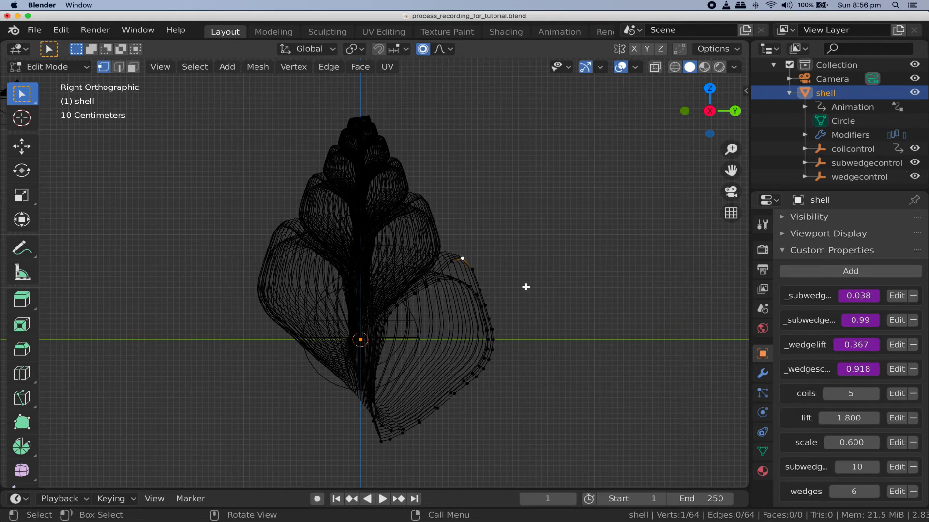
Apply the Array modifier, then return to Edit Mode with all vertices selected.
key(Tab)
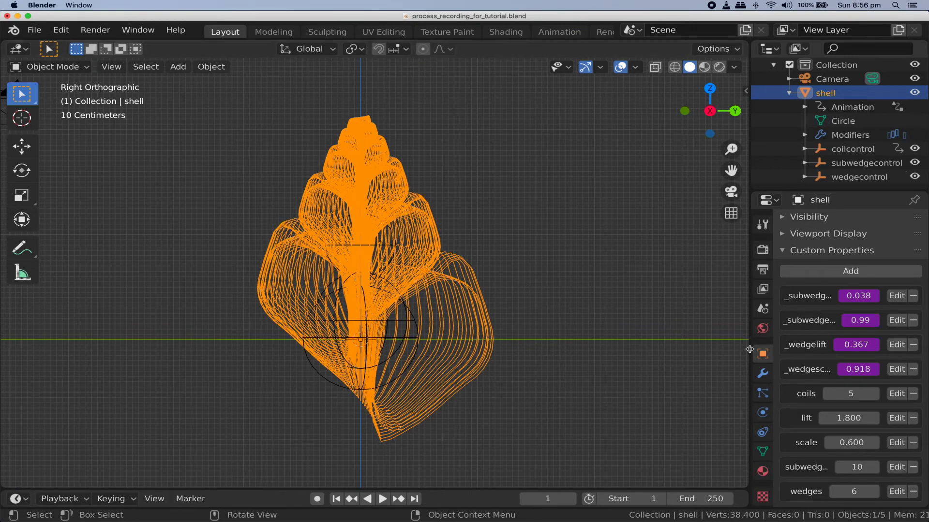
click(762, 374)
click(786, 243)
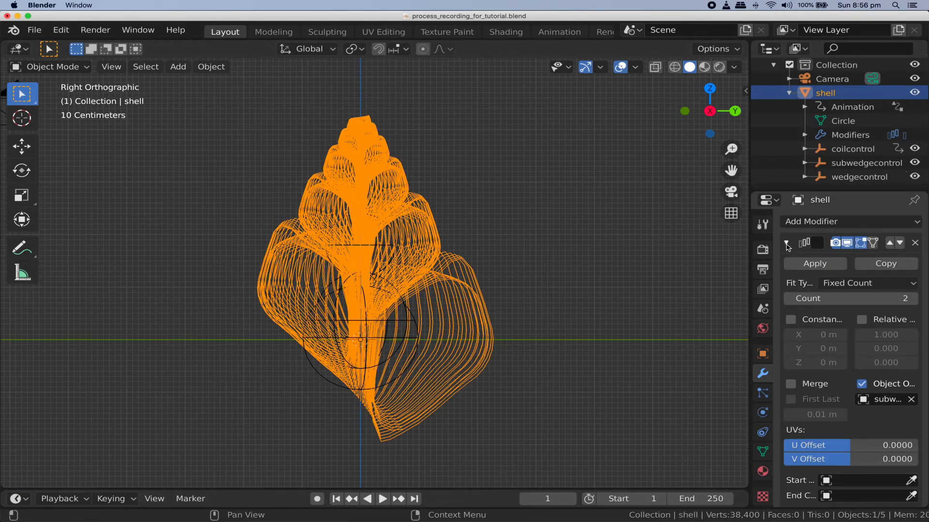
click(835, 264)
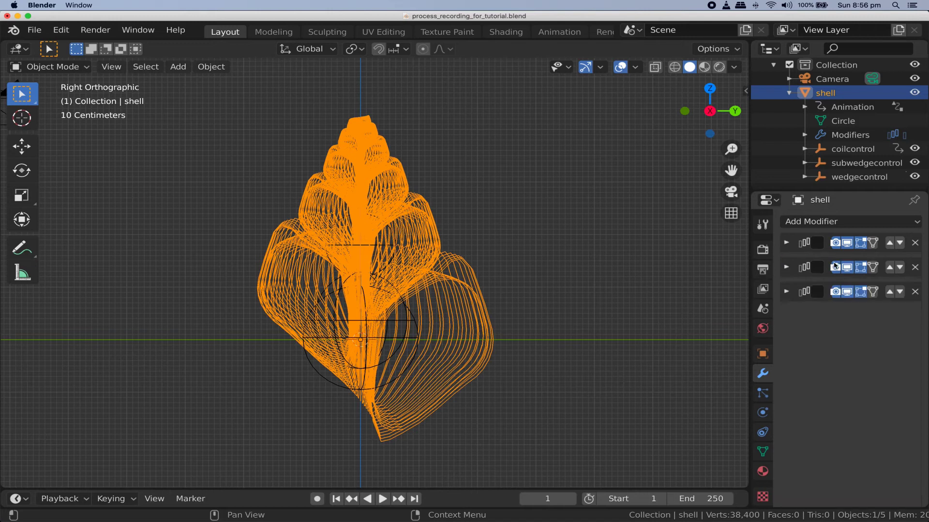
key(Tab)
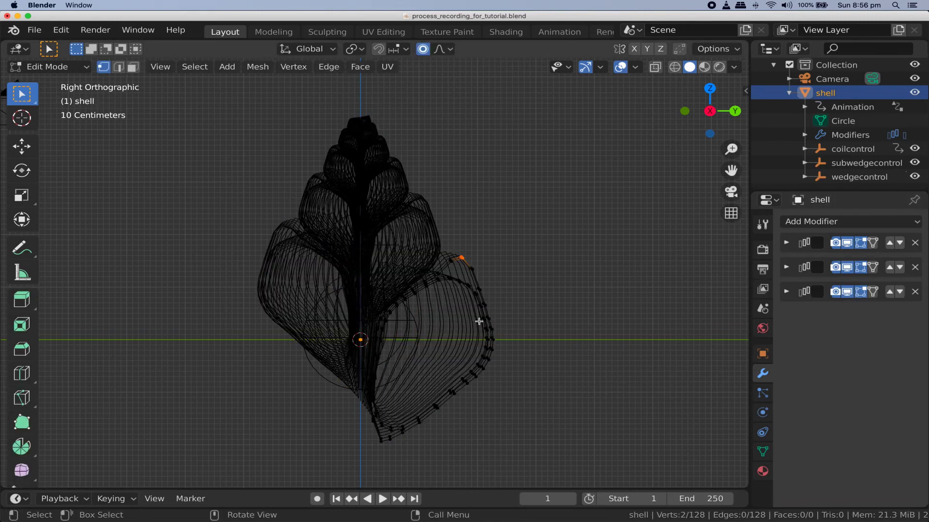
key(a)
In edge select mode, pick a rim edge loop and run Bridge Edge Loops.
scroll(481, 320, up, 5)
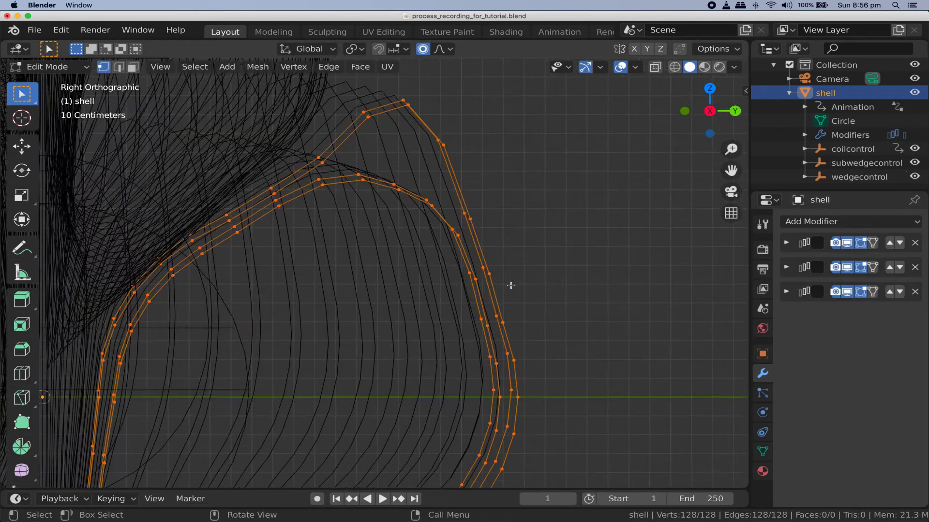
middle_drag(510, 285, 413, 252)
scroll(414, 252, down, 3)
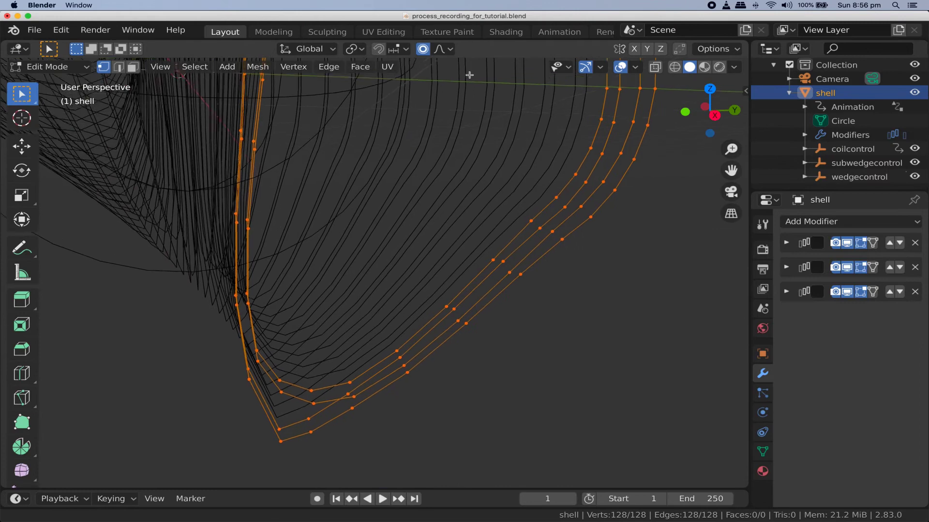
scroll(427, 203, up, 3)
middle_drag(427, 203, 298, 309)
scroll(404, 309, down, 4)
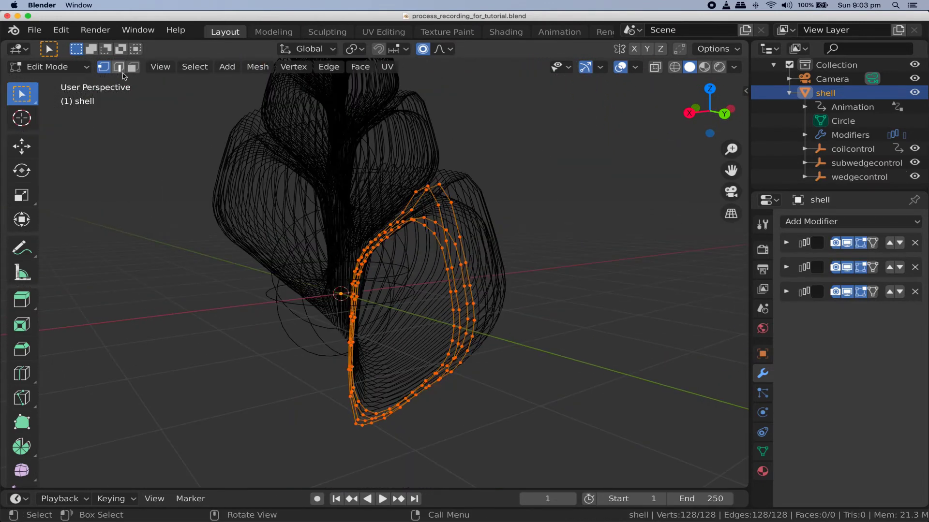
click(120, 69)
middle_drag(374, 391, 491, 385)
scroll(484, 358, up, 5)
middle_drag(480, 336, 454, 336)
alt+click(454, 336)
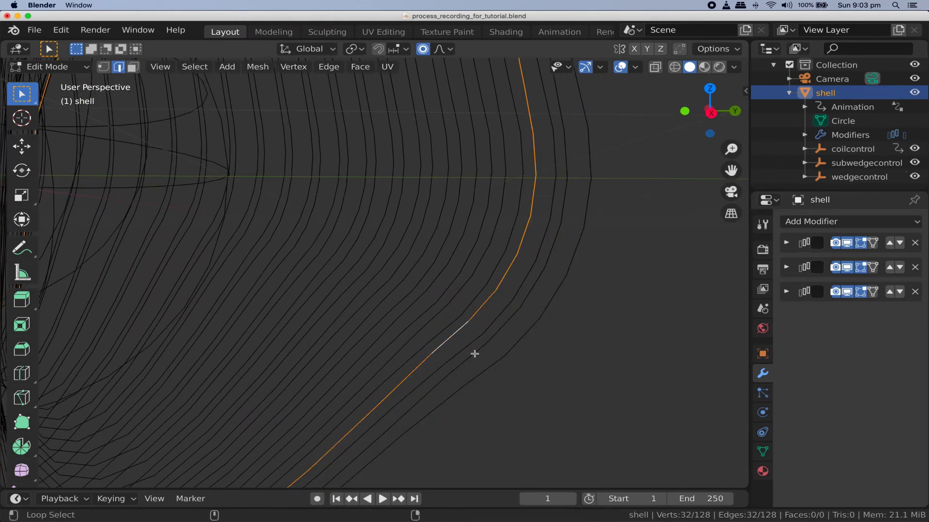
key(F3)
text(bridg)
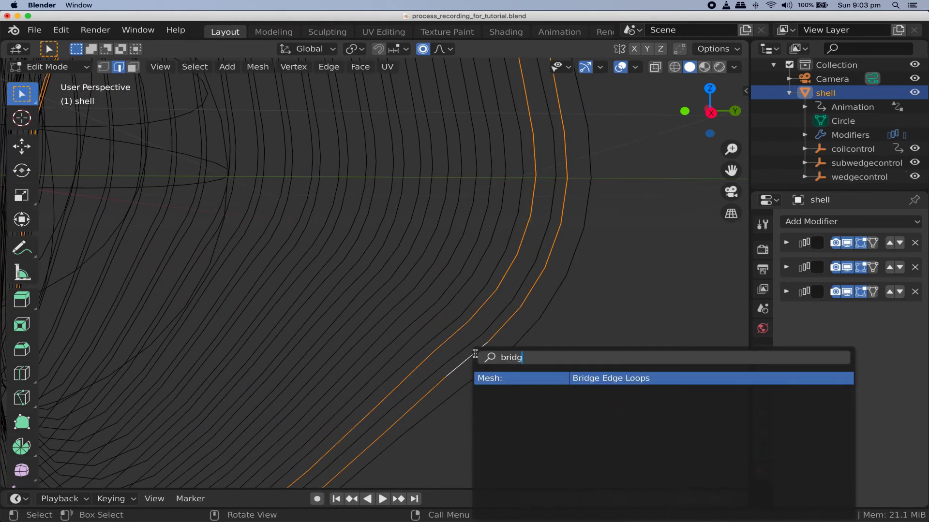
click(592, 380)
Select the outer rim edge loop and bridge it with faces too.
scroll(514, 338, down, 5)
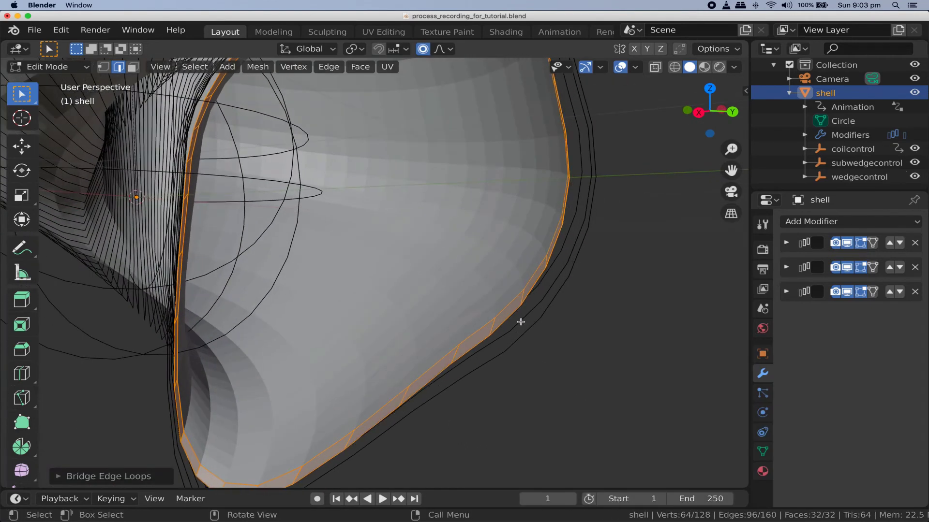
alt+click(523, 330)
key(F3)
click(677, 359)
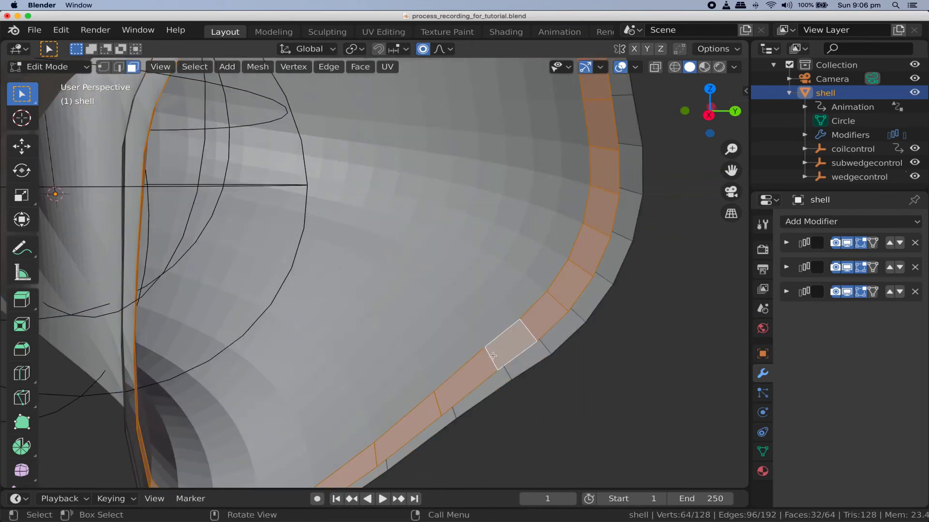
Create a new 'inner' material for the shell with a red viewport colour.
click(762, 472)
click(830, 282)
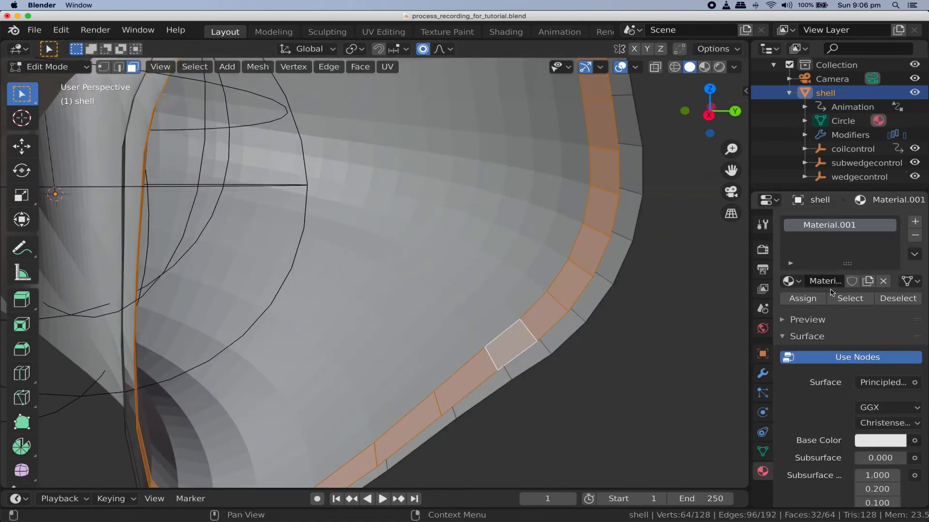
scroll(825, 285, down, 12)
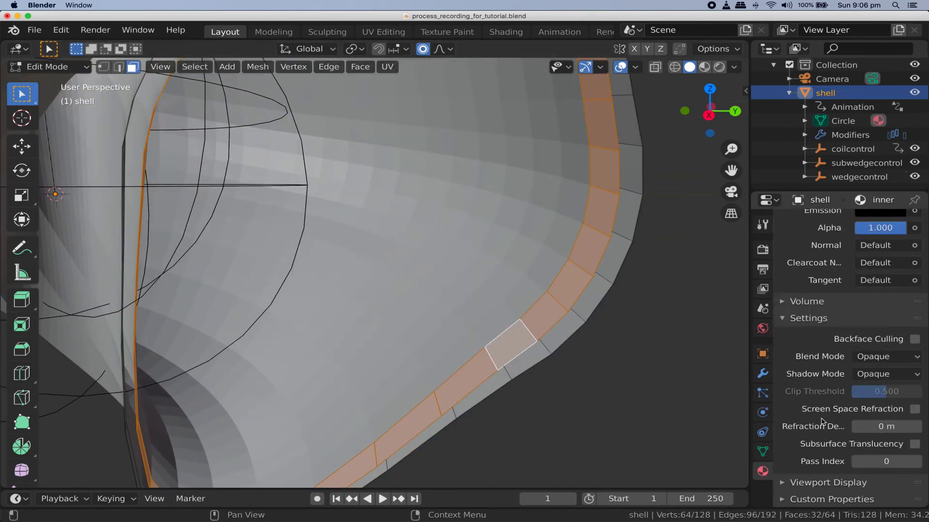
click(874, 446)
click(829, 339)
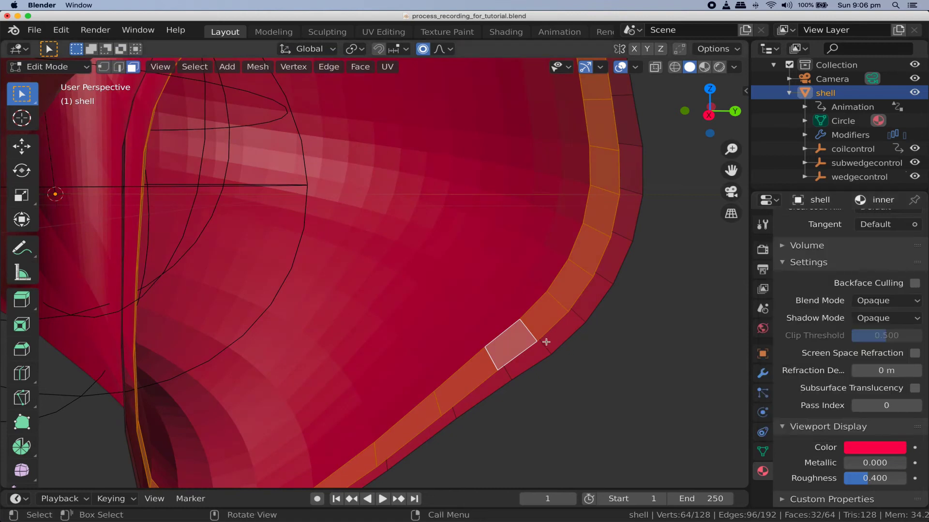
middle_drag(546, 338, 563, 334)
scroll(827, 383, up, 12)
Add a second slot with a new 'outer' material and assign it to the rim faces.
click(913, 223)
click(820, 309)
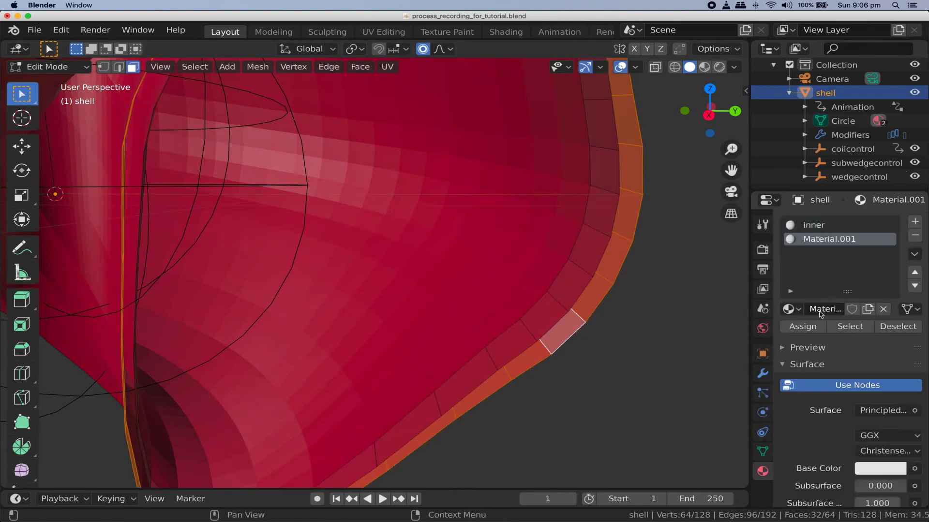
click(816, 323)
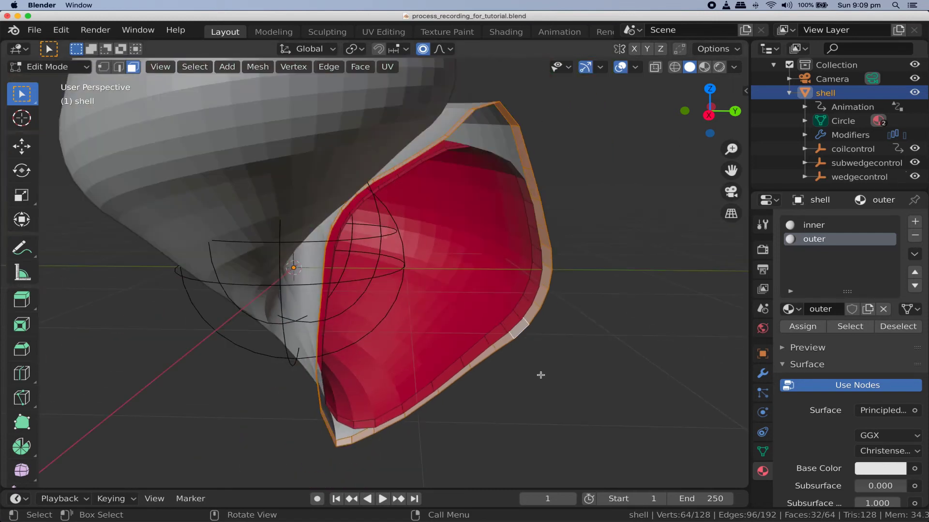
click(762, 374)
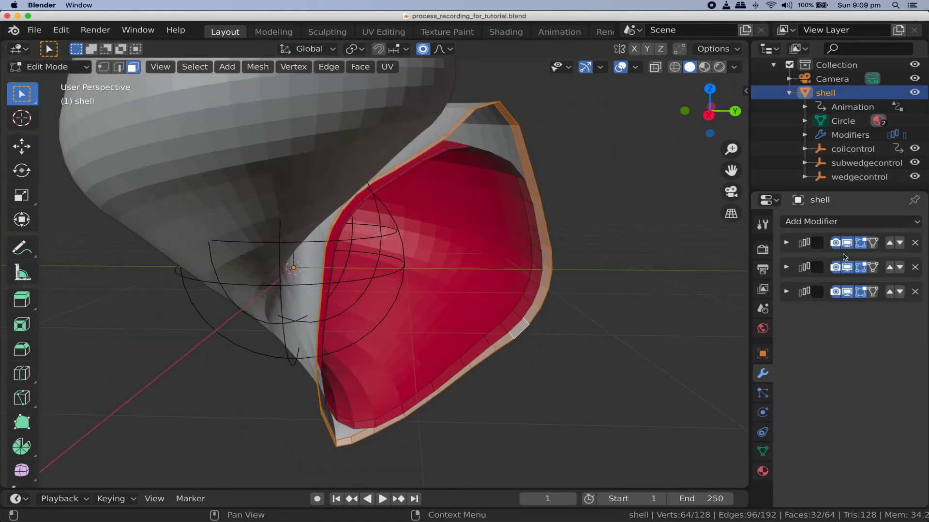
Hide the modifiers in the viewport and turn on the Face Orientation overlay.
click(847, 243)
click(846, 267)
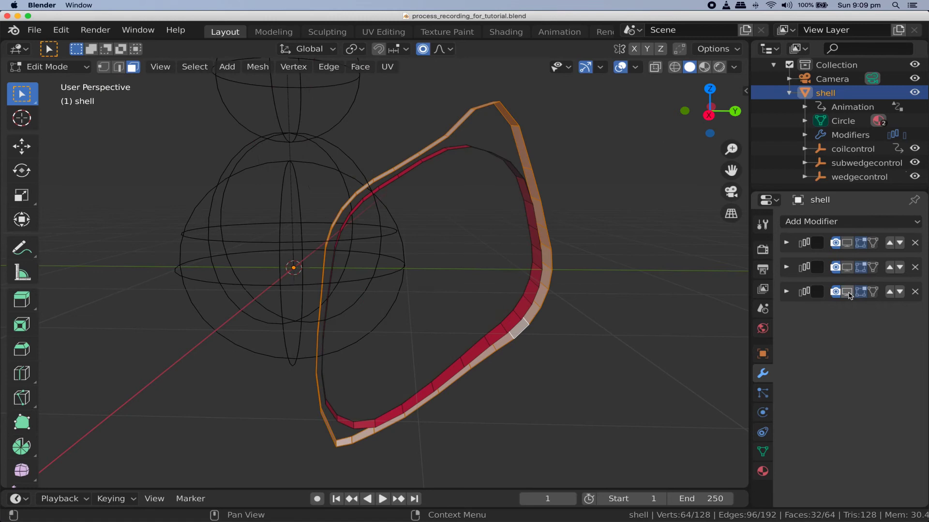
middle_drag(573, 265, 432, 248)
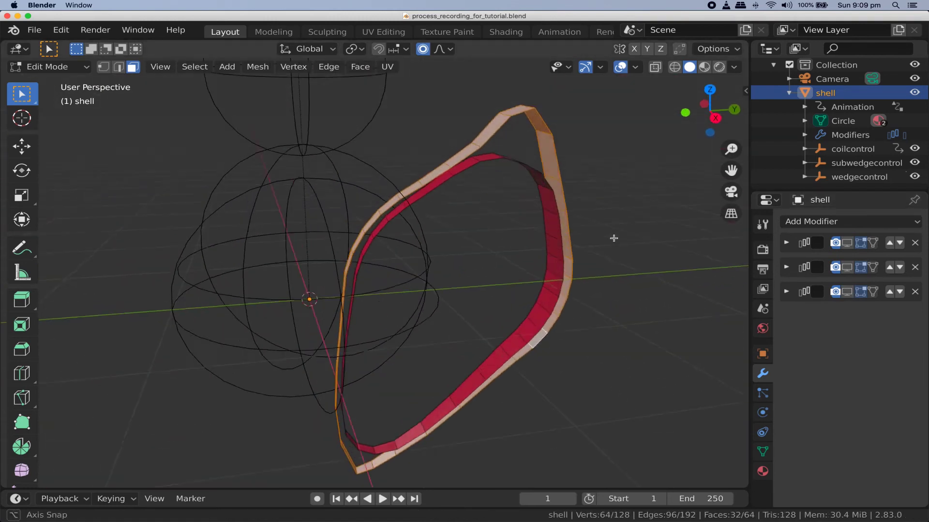
middle_drag(614, 240, 649, 111)
click(635, 67)
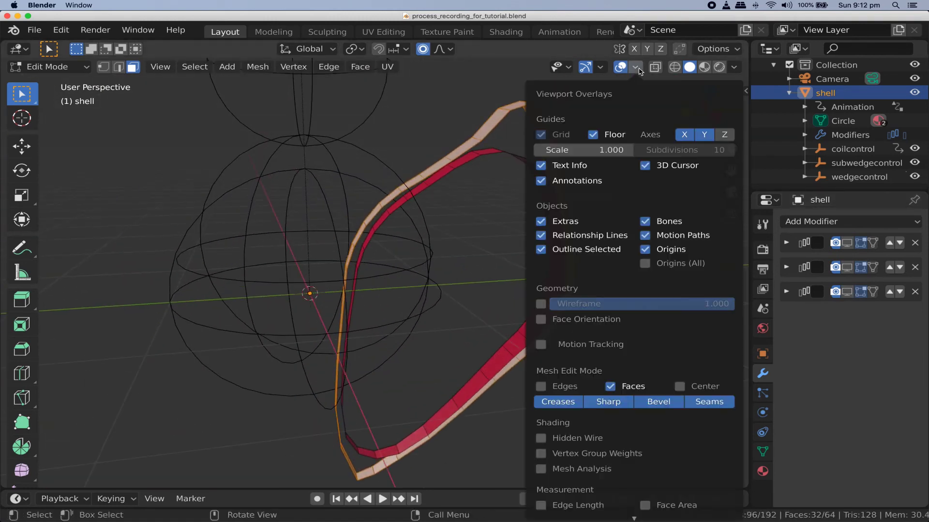
click(544, 320)
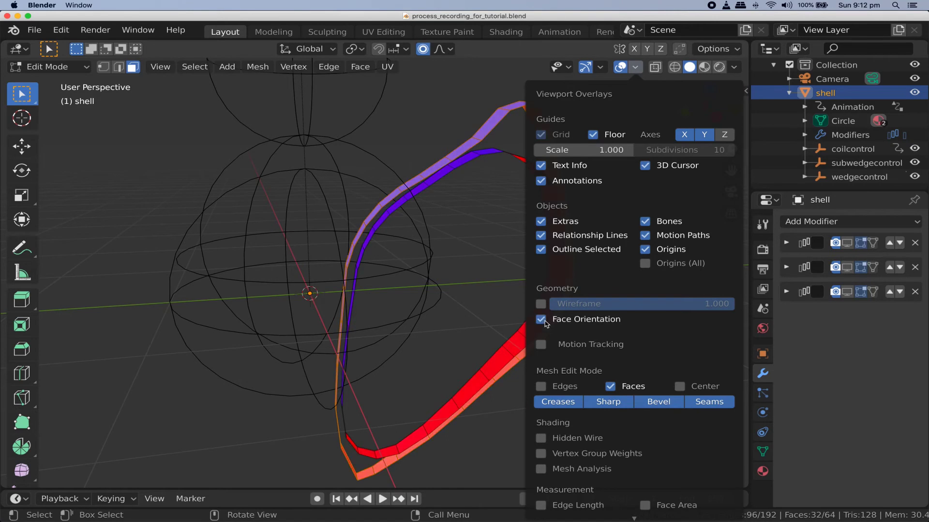
scroll(548, 293, up, 8)
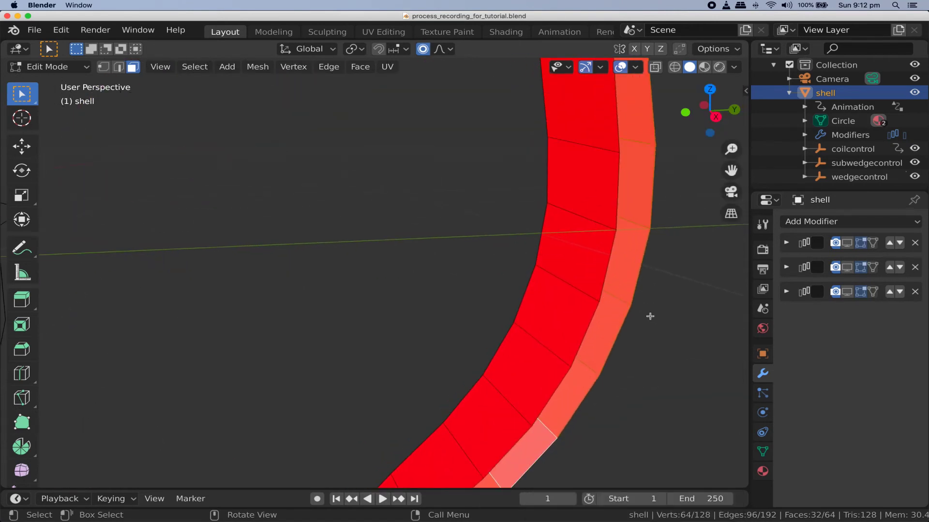
Select the inner band's face loop and flip its normals.
key(a)
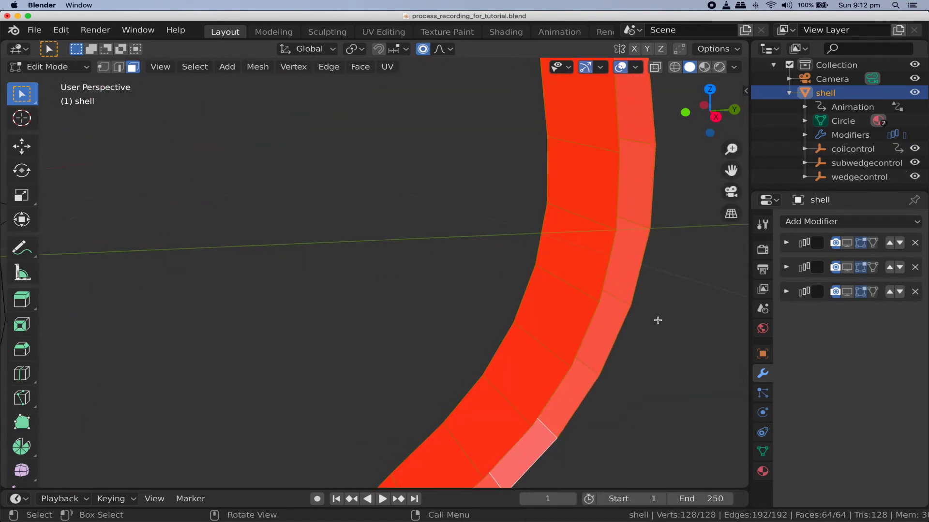
key(alt+a)
middle_drag(654, 320, 464, 290)
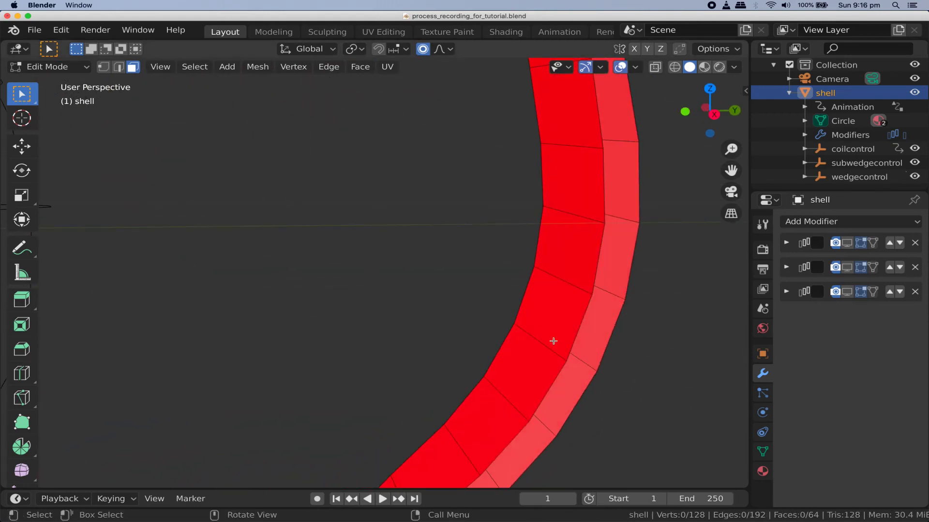
alt+click(537, 334)
key(F3)
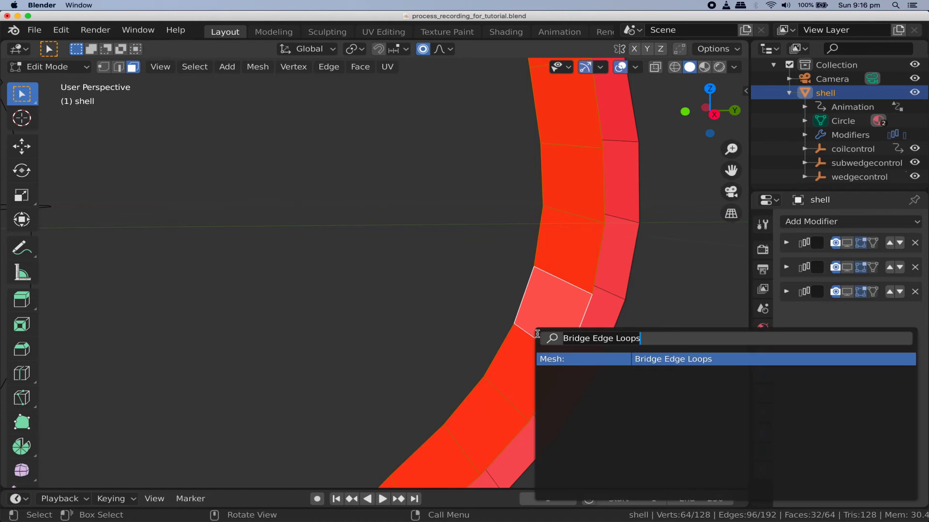
key(Down)
key(Return)
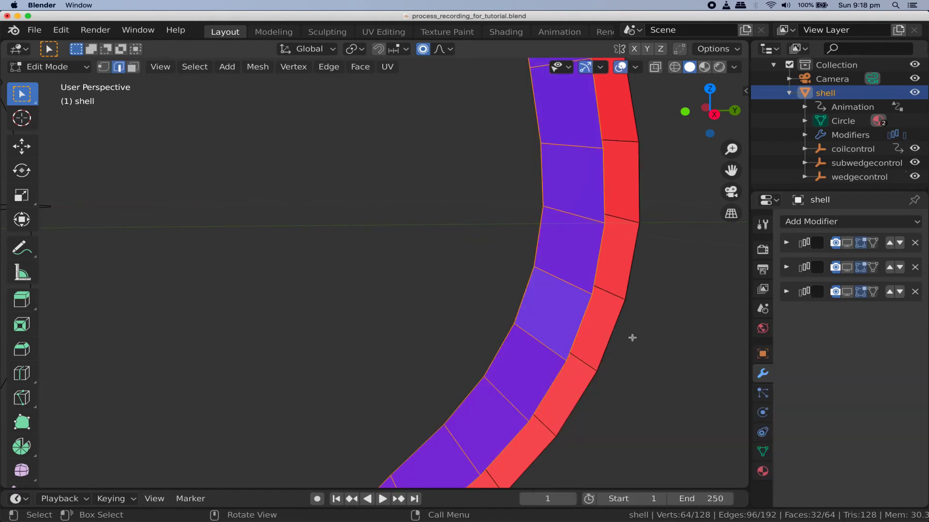
Bridge the selected edges and the red/blue boundary loop with Bridge Edge Loops.
key(F3)
text(br)
key(Return)
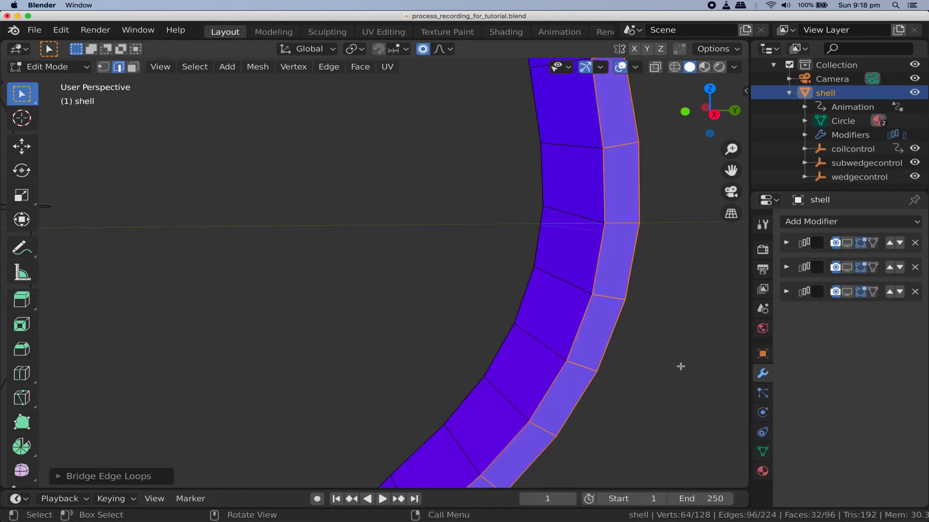
middle_drag(679, 369, 360, 311)
alt+click(380, 296)
key(F3)
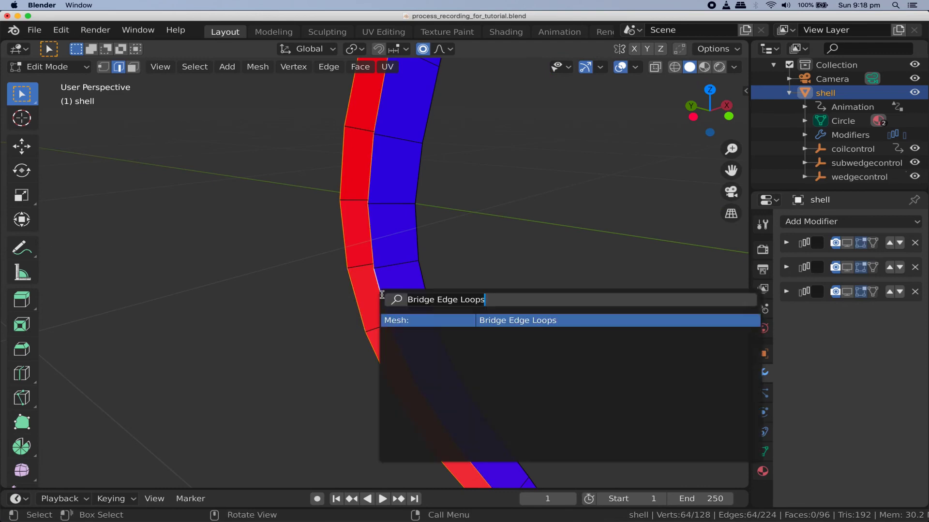
key(Return)
Close the overlay options, return to Object Mode, and re-enable all three modifiers in the viewport.
click(635, 66)
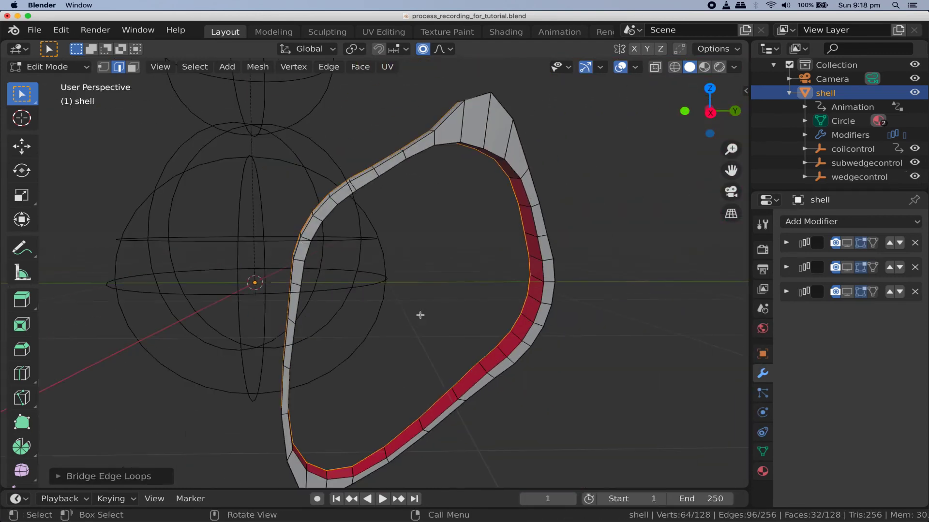
key(Tab)
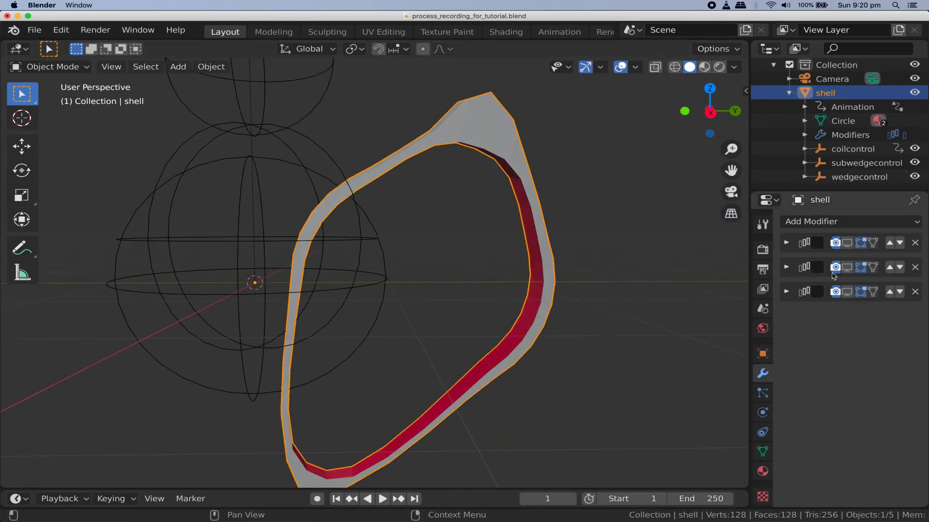
click(847, 267)
click(846, 243)
click(846, 291)
scroll(410, 297, down, 5)
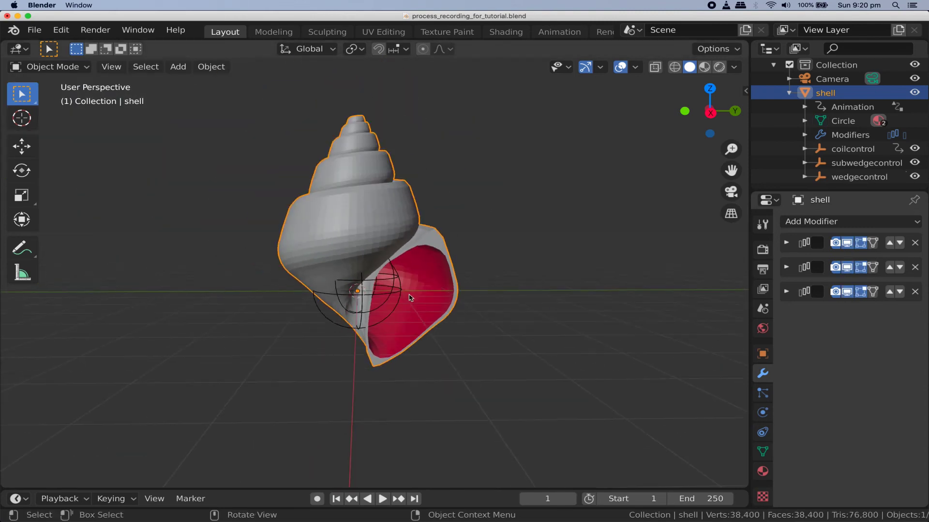
Enable Merge on the Array modifier and apply it.
click(786, 243)
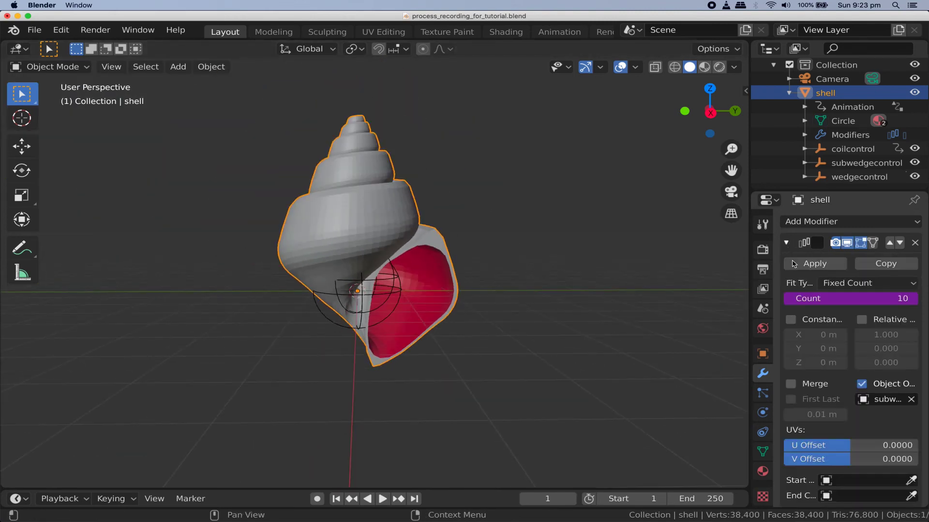
click(791, 385)
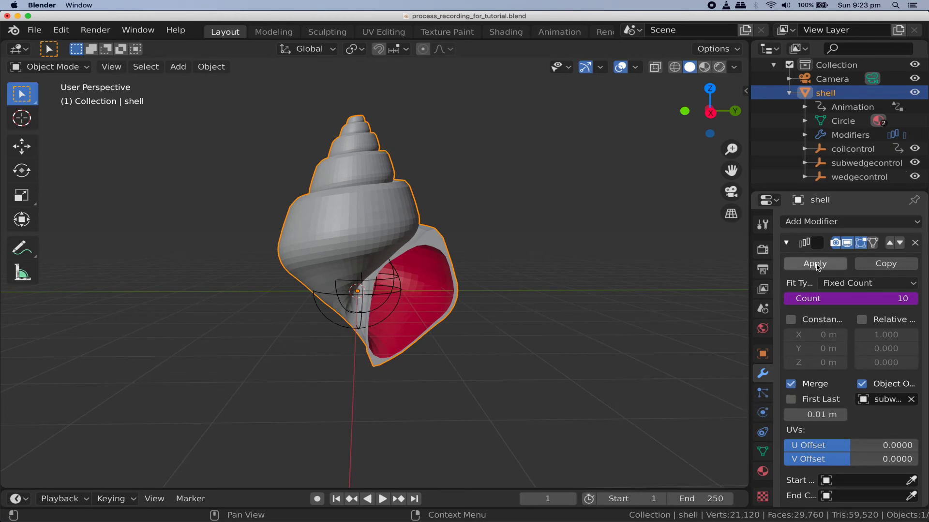
click(815, 263)
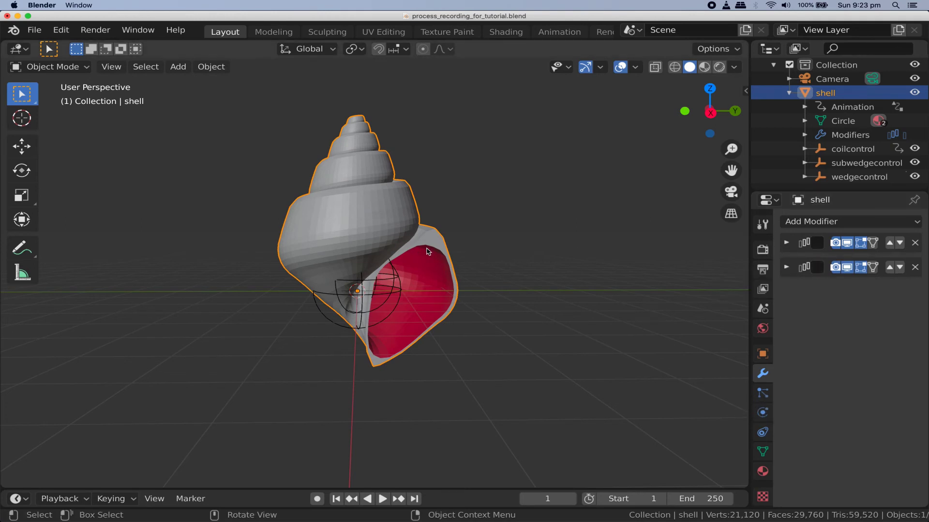
Enter Edit Mode, switch to wireframe display, and deselect all geometry.
key(Tab)
middle_drag(494, 275, 655, 221)
scroll(512, 251, up, 5)
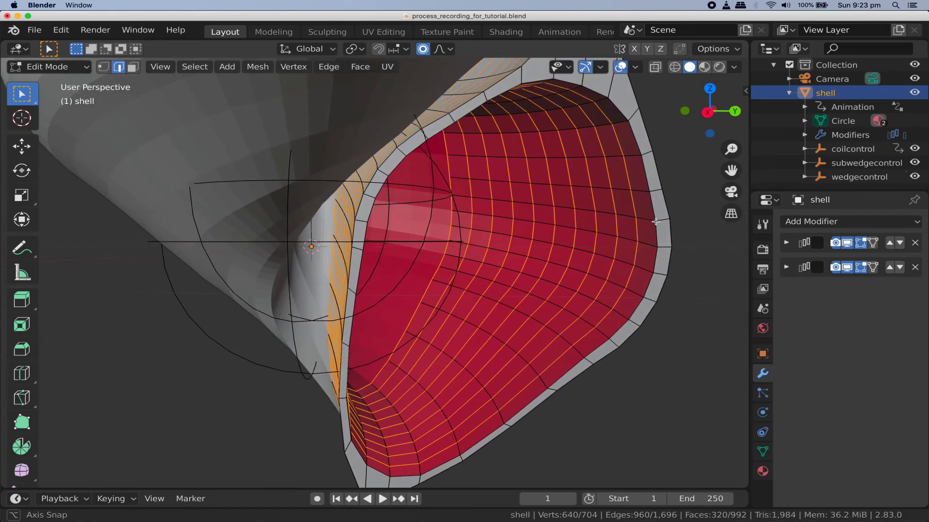
scroll(551, 224, down, 4)
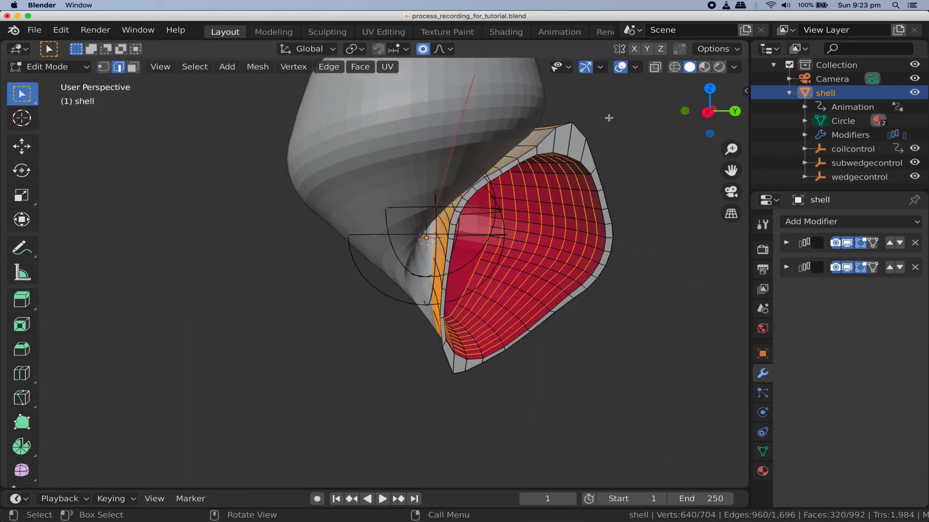
click(675, 67)
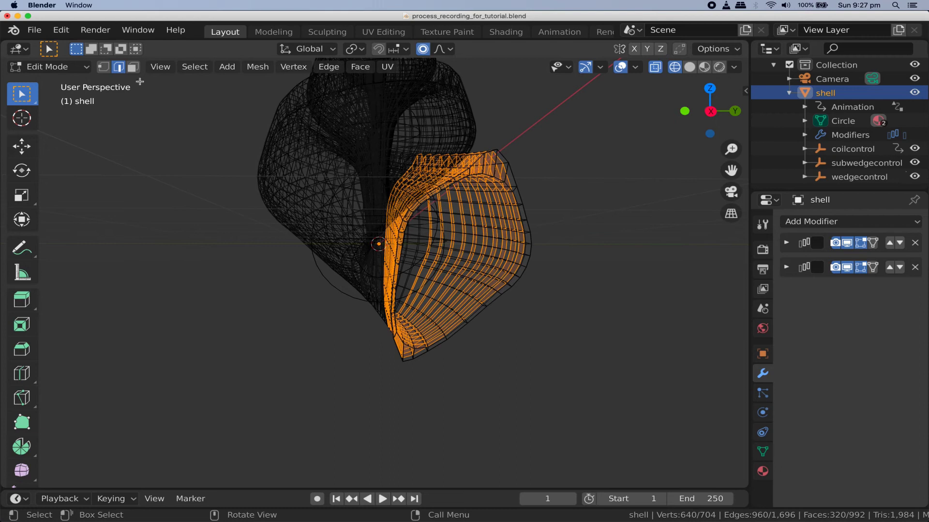
click(582, 292)
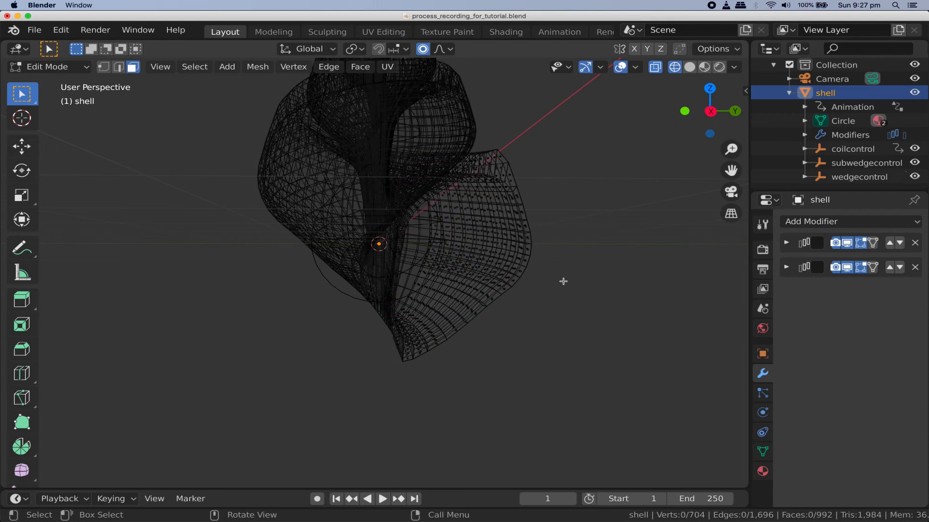
Select all interior faces by trait and delete them as faces.
click(195, 66)
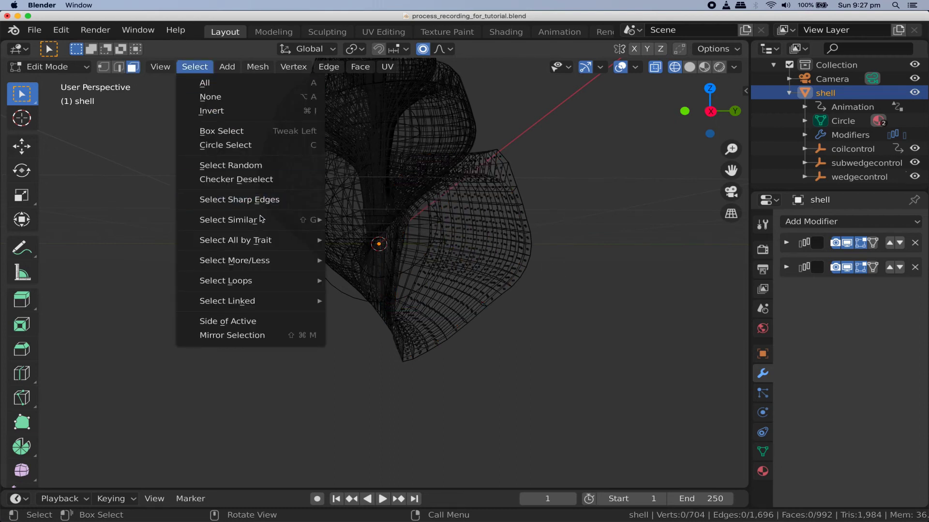
mouse_move(273, 240)
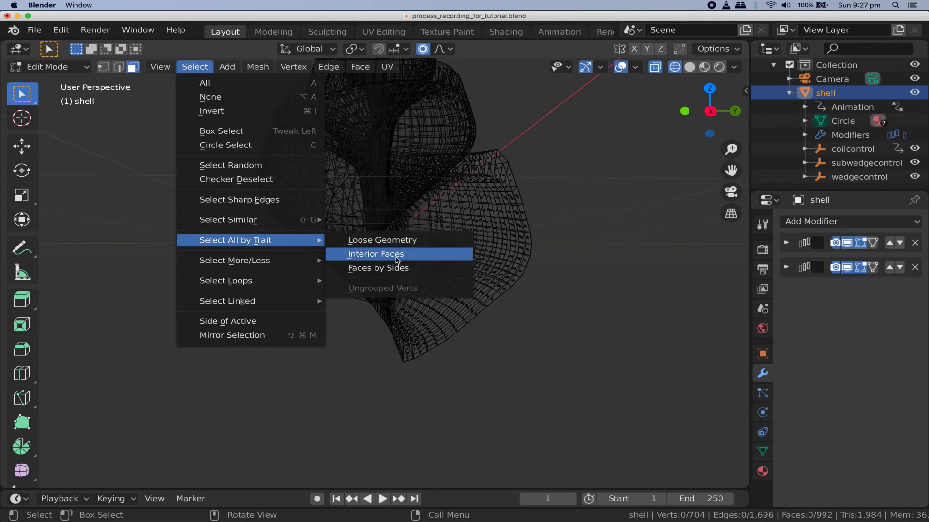
click(395, 255)
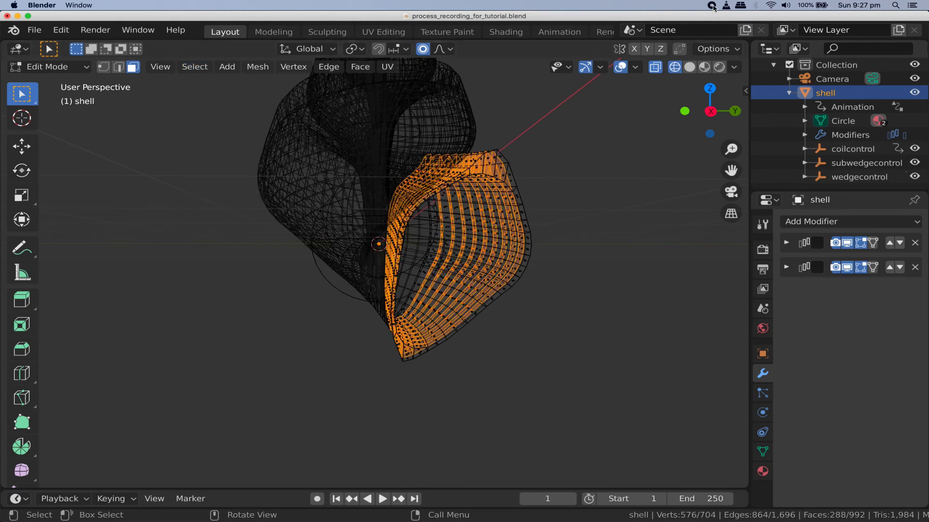
scroll(462, 220, up, 4)
key(x)
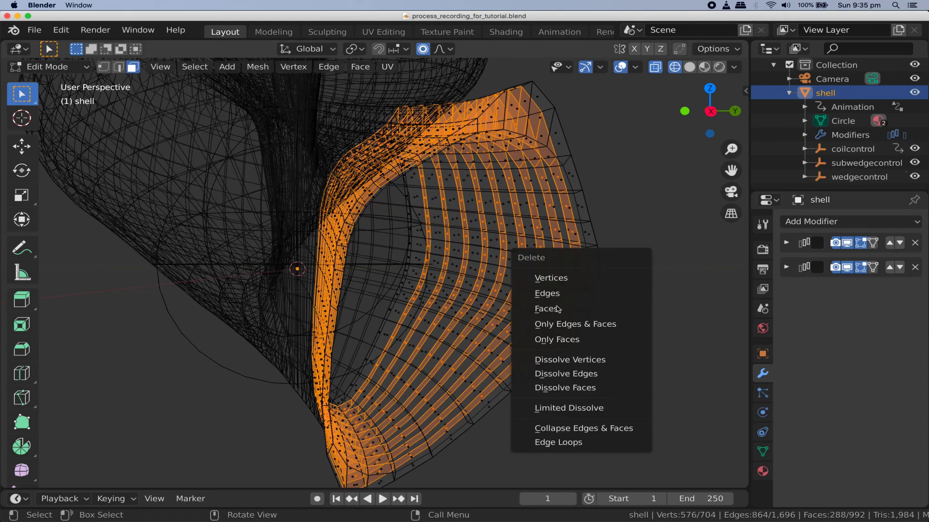
click(556, 307)
In solid shading from the top view, pull a vertex outward into a pointed spike.
click(690, 71)
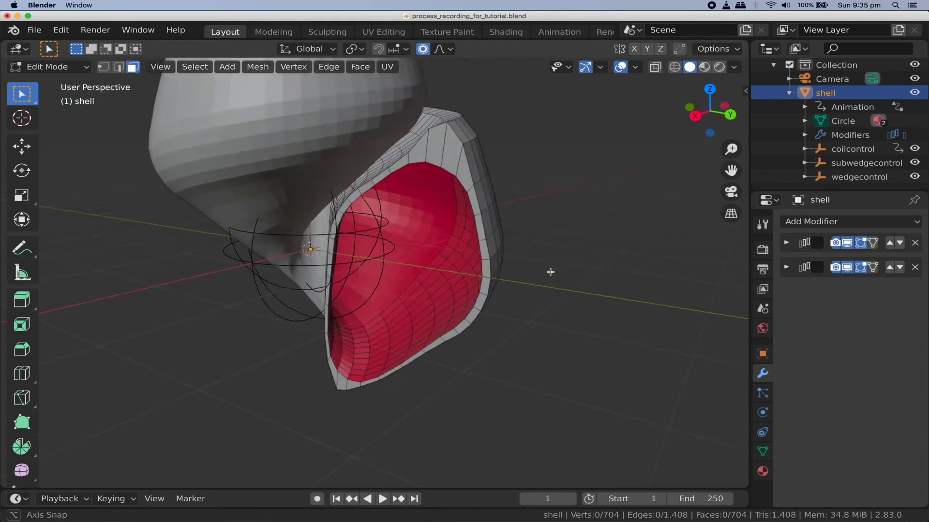
middle_drag(550, 272, 413, 132)
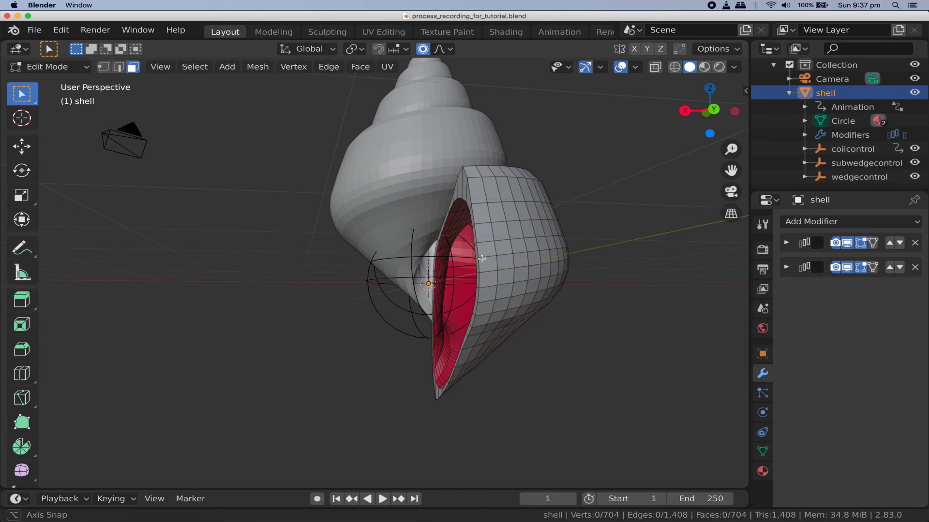
middle_drag(481, 259, 230, 160)
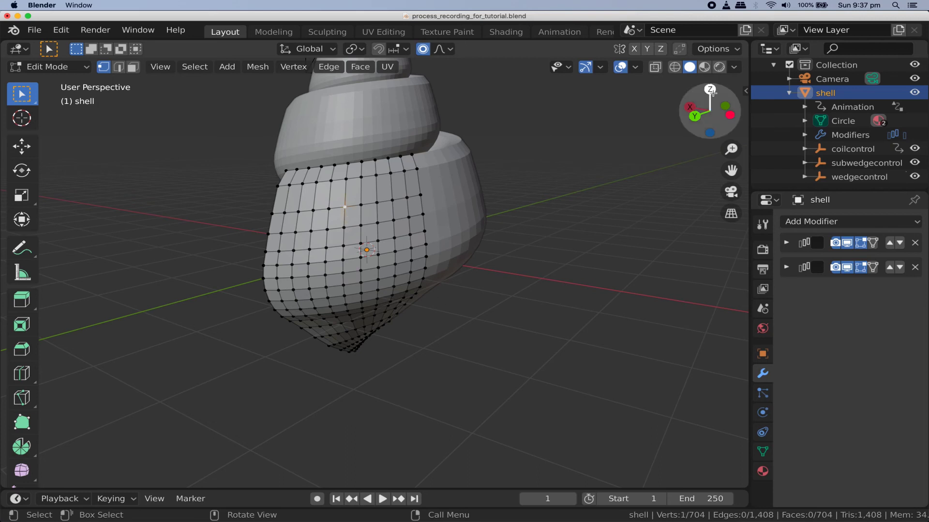
click(710, 90)
key(g)
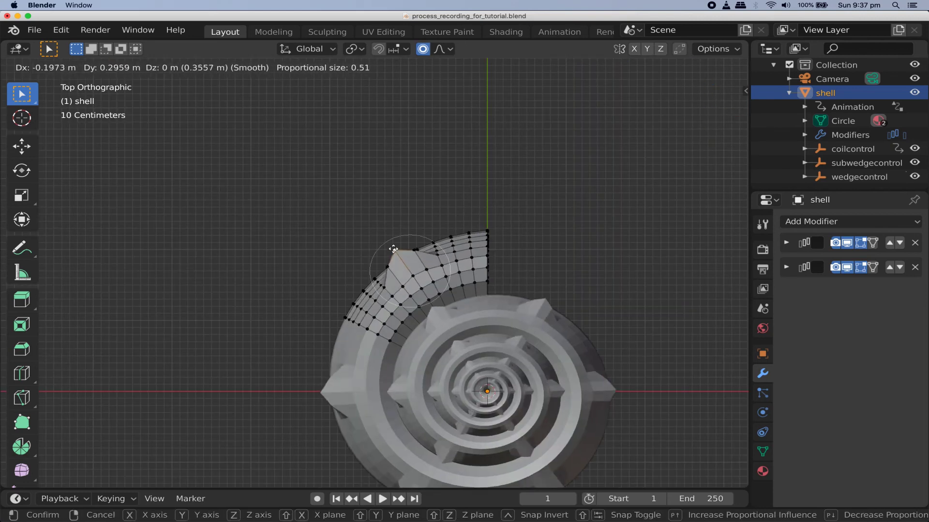
click(366, 196)
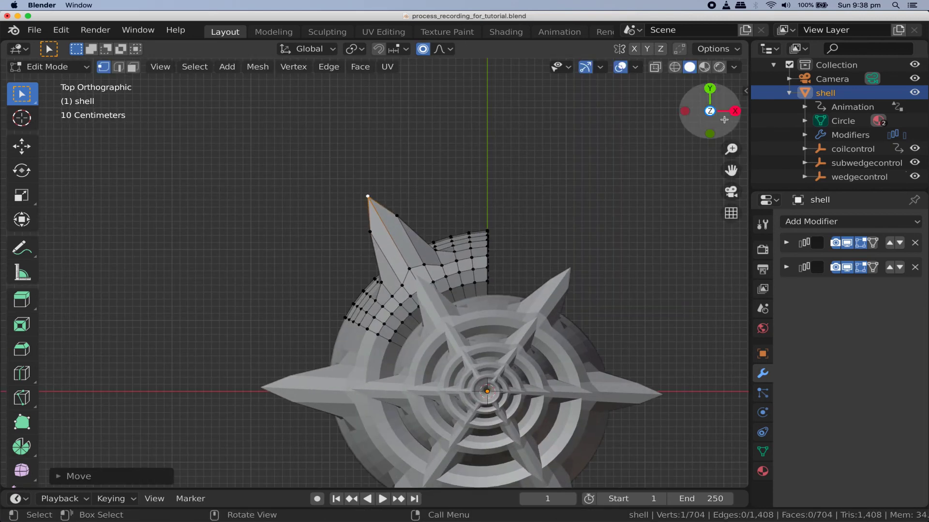
Raise another vertex straight up along Z into a spike with proportional falloff.
drag(724, 120, 487, 217)
key(g)
key(z)
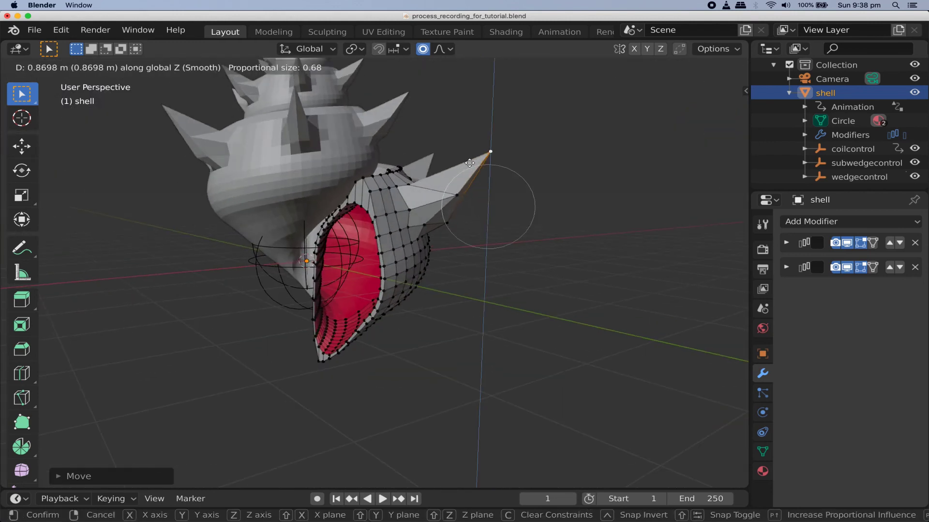
click(469, 163)
middle_drag(499, 269, 453, 289)
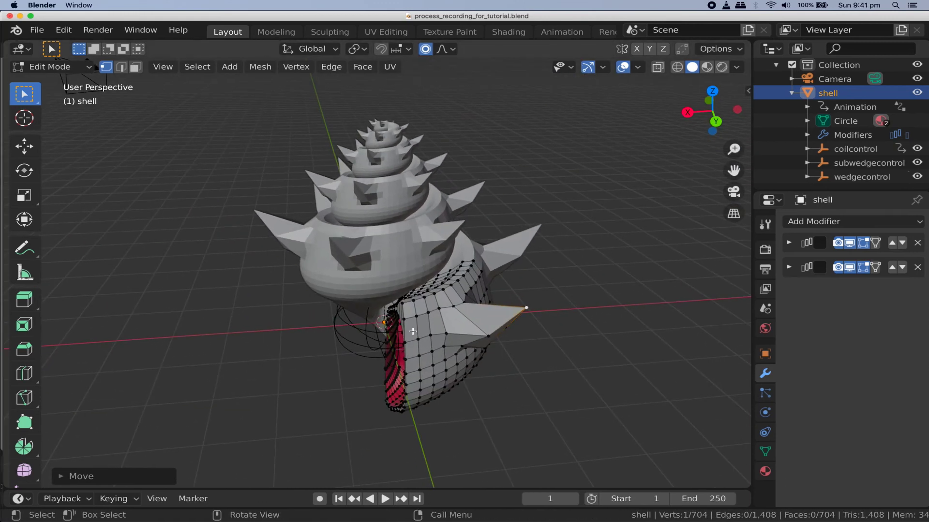
middle_drag(494, 379, 503, 317)
Apply both Array modifiers to the shell in Object Mode.
key(Tab)
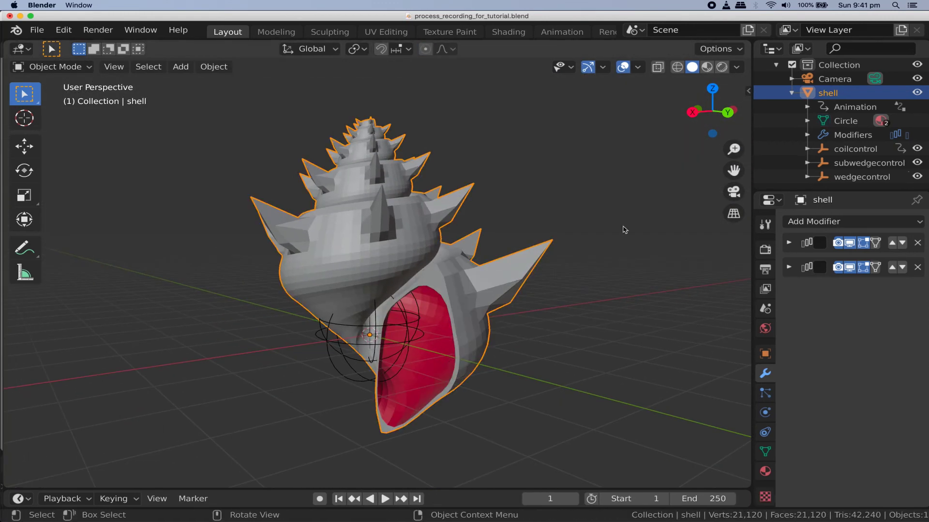
click(790, 243)
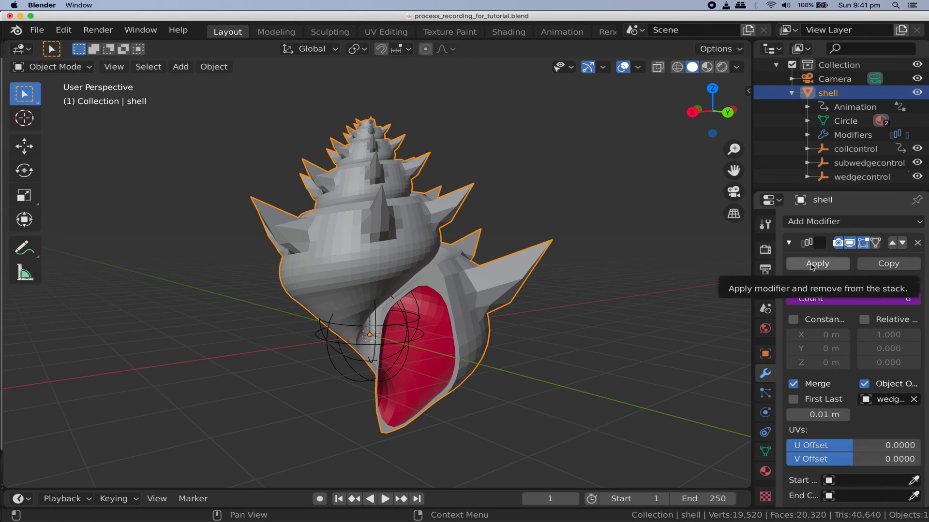
click(817, 263)
click(790, 243)
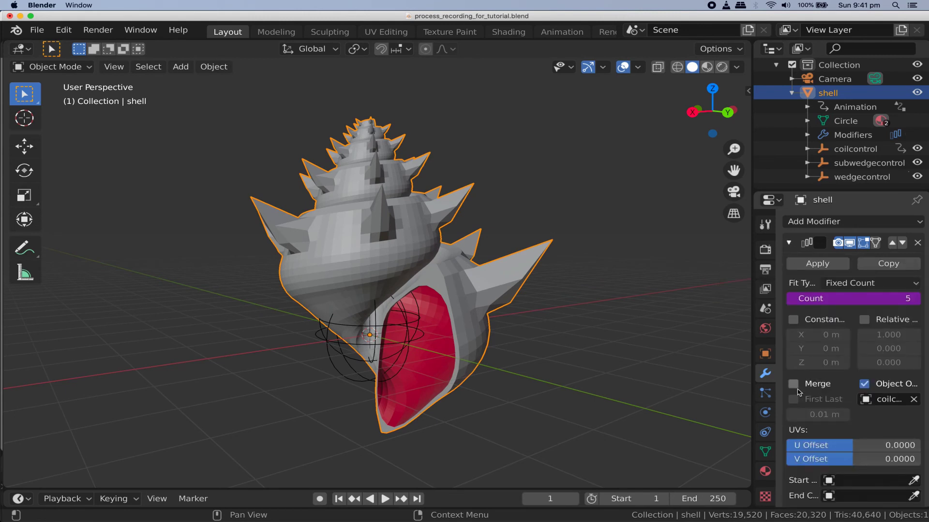
click(817, 264)
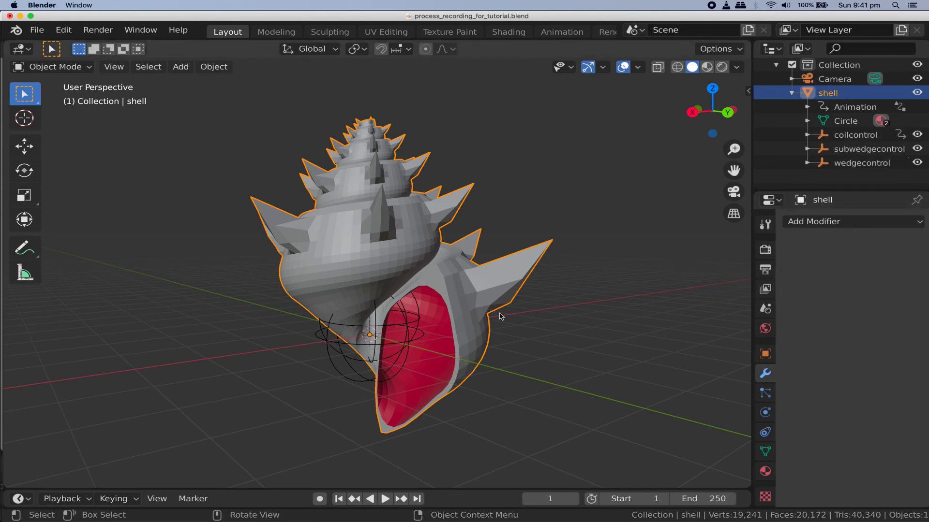
Select the whole merged mesh in Edit Mode and check it in solid shading.
key(Tab)
key(a)
key(g)
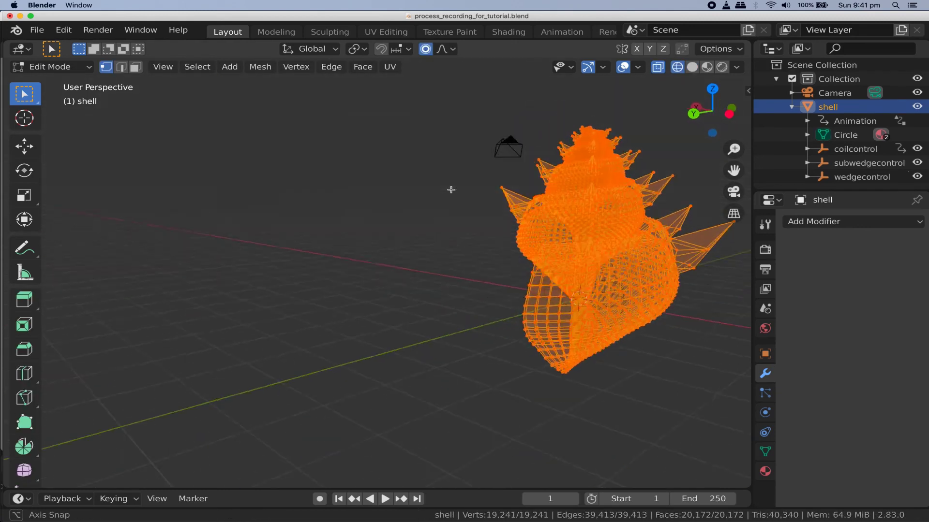
key(Escape)
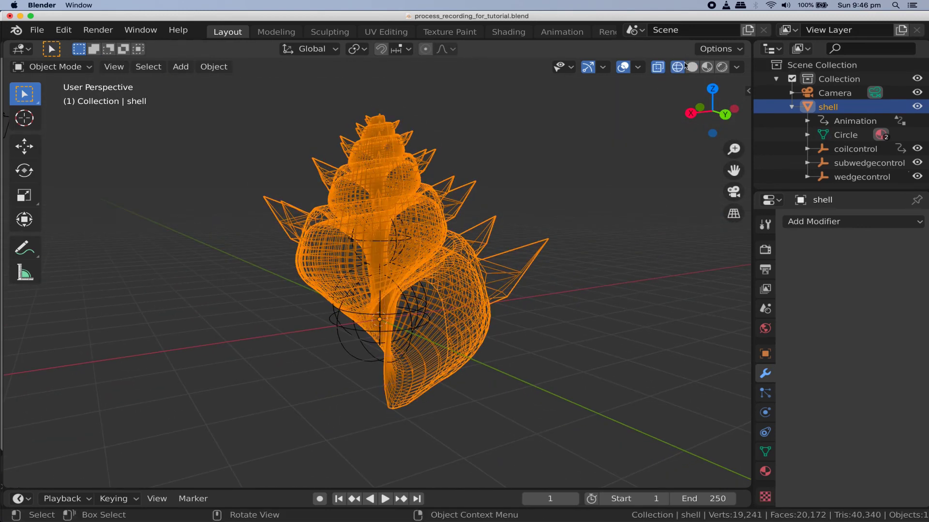
click(686, 66)
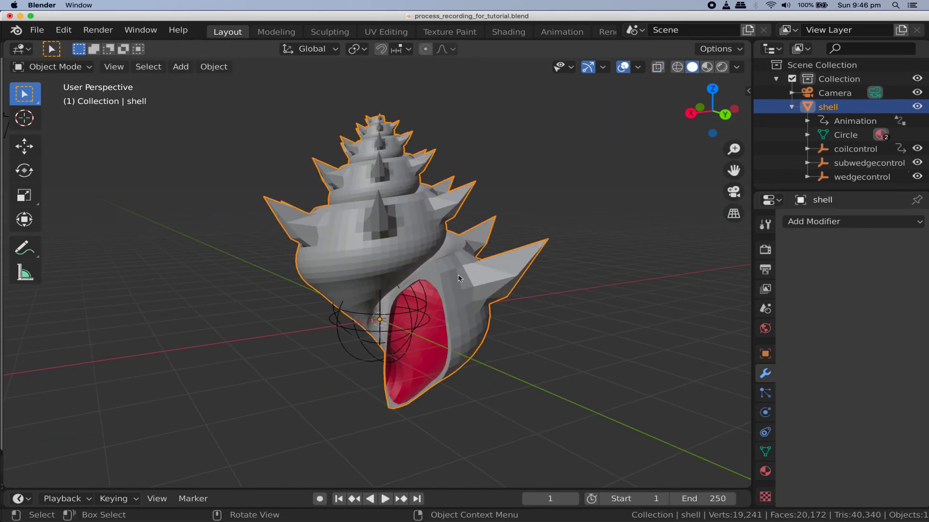
middle_drag(460, 278, 506, 272)
In wireframe face mode, select all interior faces via Select All by Trait.
key(Tab)
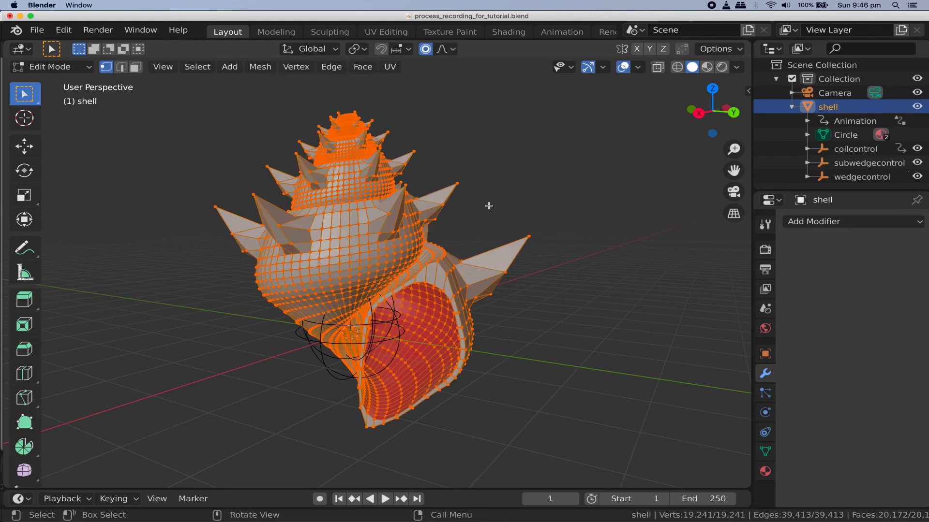
click(680, 68)
click(136, 67)
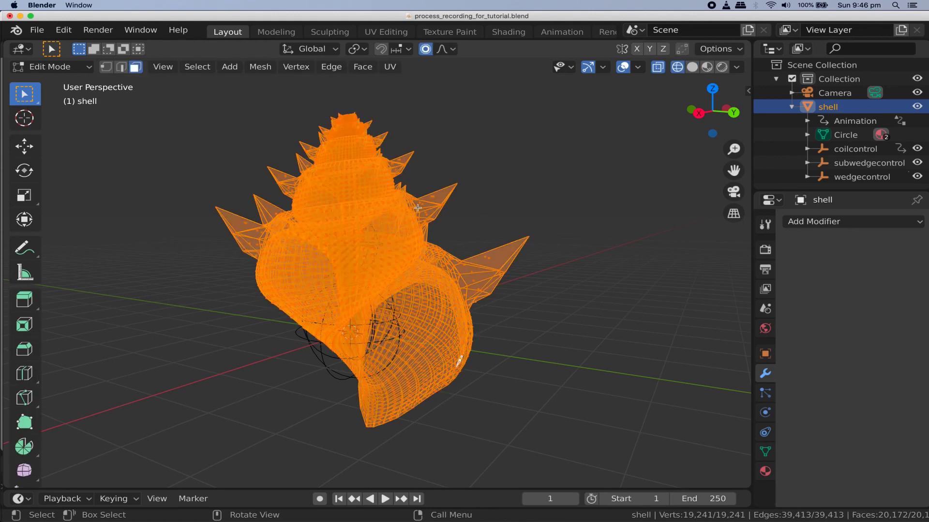
key(alt+a)
click(202, 70)
mouse_move(268, 237)
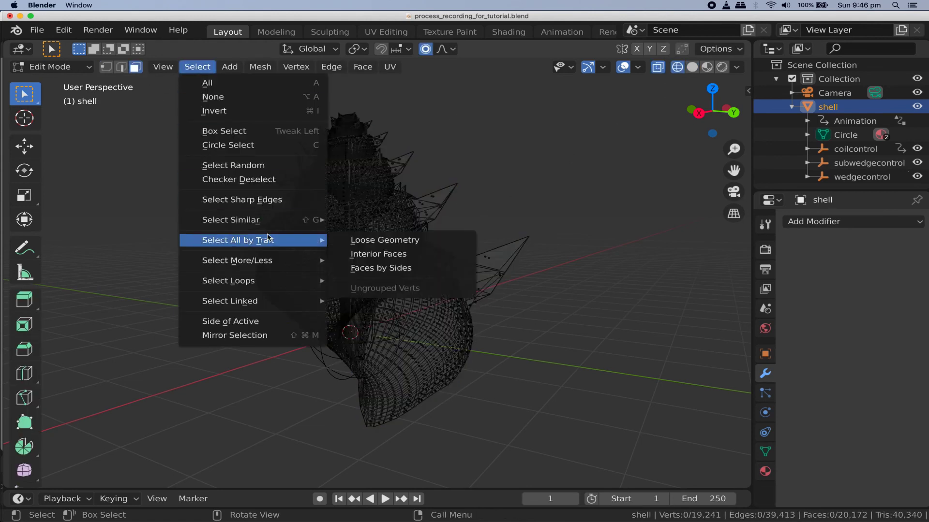
click(368, 254)
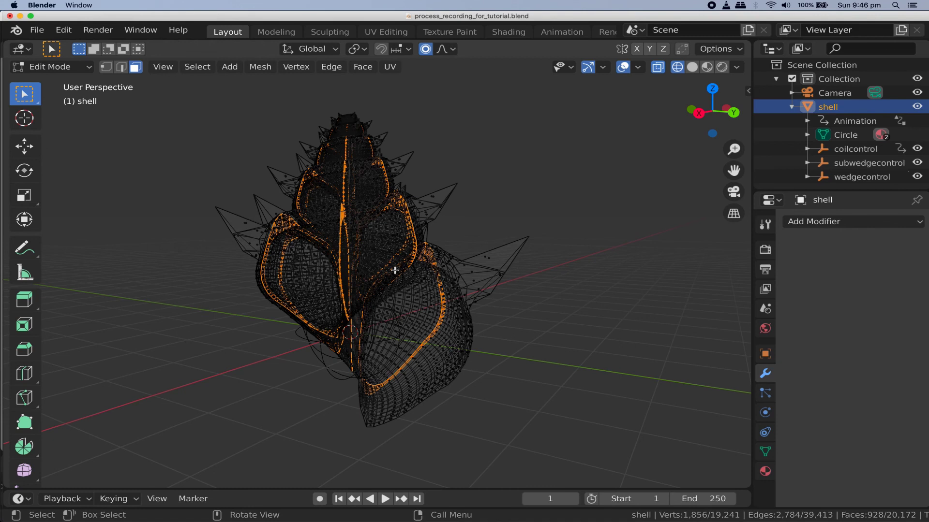
Delete the selected interior faces and return to solid shading in Object Mode.
key(x)
click(396, 271)
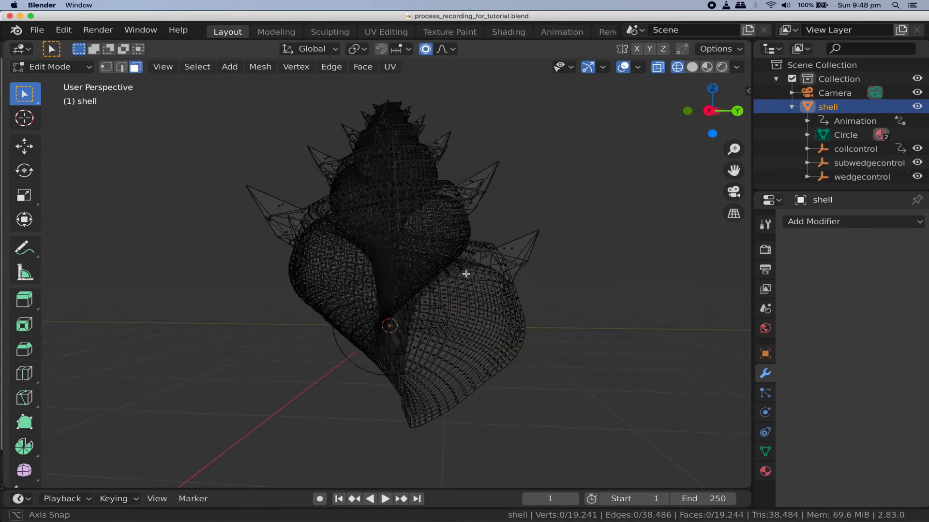
click(693, 68)
key(Tab)
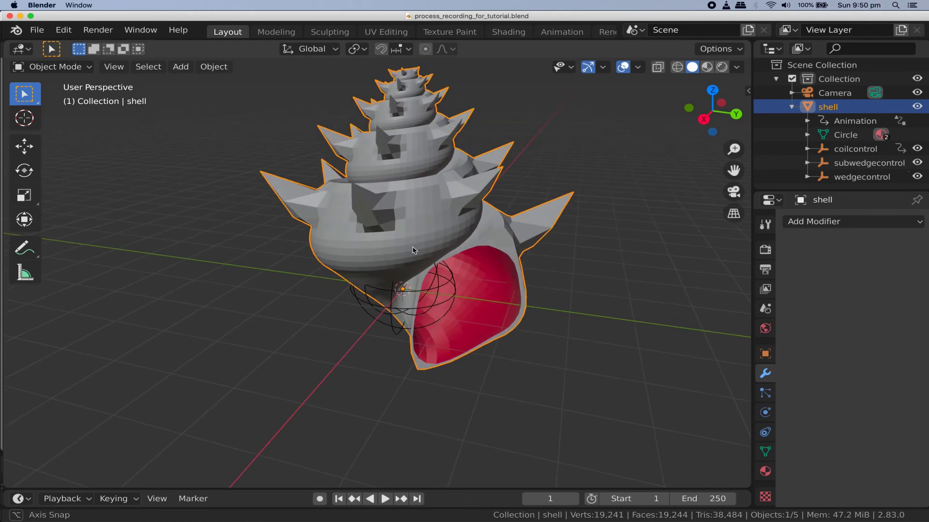
Delete the coilcontrol, subwedgecontrol and wedgecontrol objects from the Outliner.
middle_drag(310, 319, 333, 242)
scroll(340, 237, up, 3)
scroll(339, 237, up, 8)
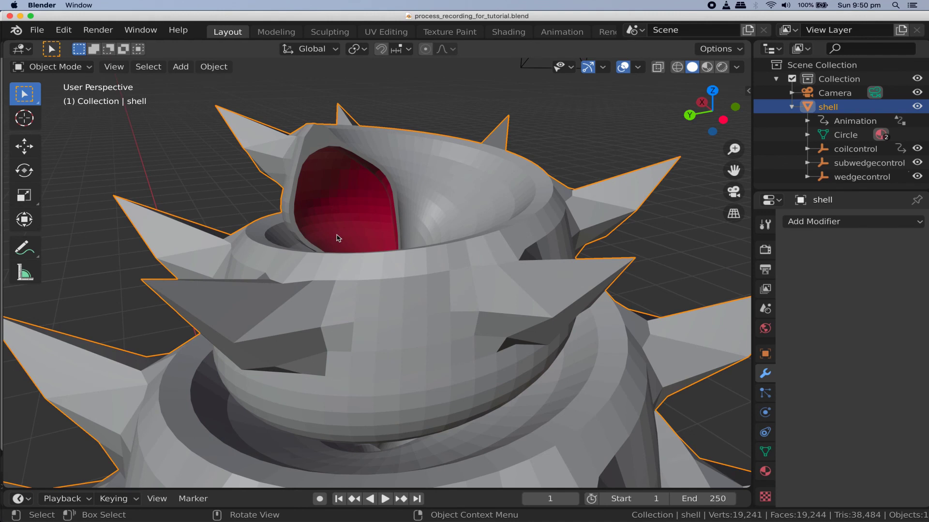
scroll(338, 238, down, 10)
middle_drag(367, 247, 457, 273)
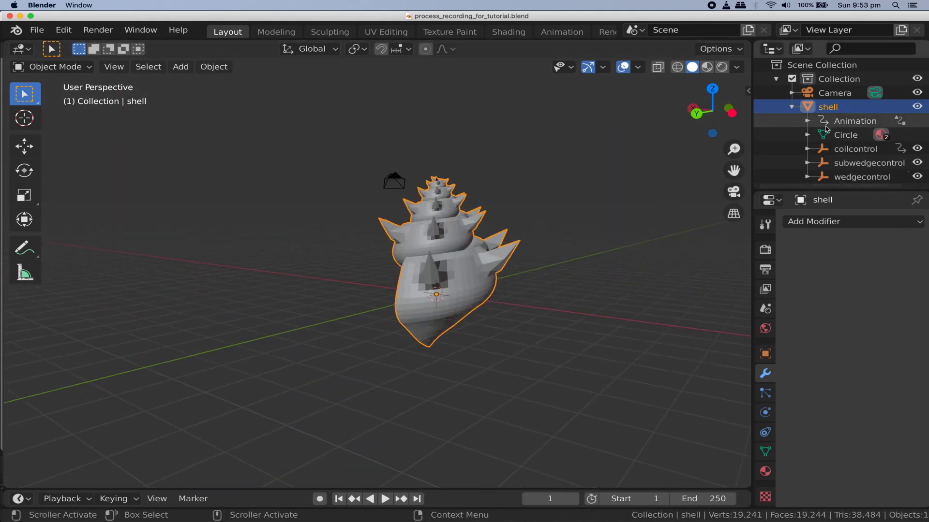
click(855, 149)
shift+click(861, 177)
right_click(839, 157)
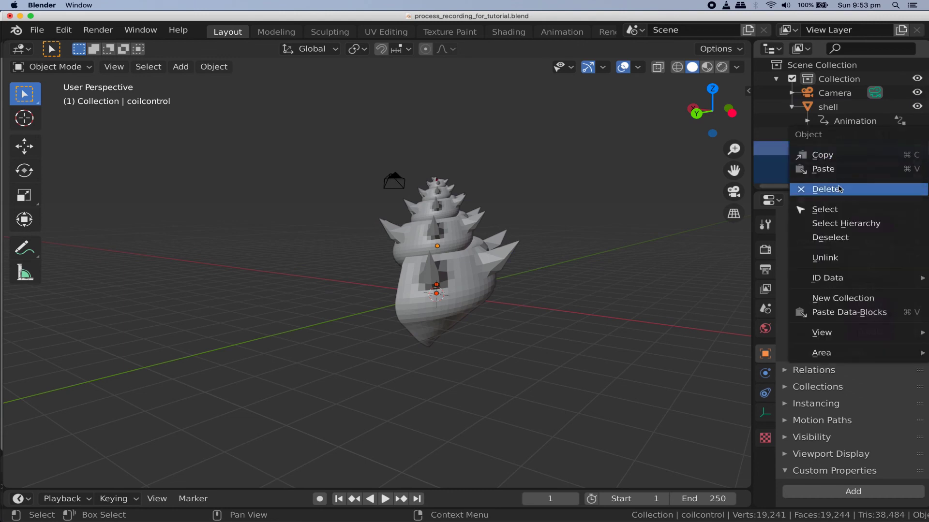
click(822, 189)
Select the shell and shade it smooth.
right_click(466, 276)
click(405, 293)
right_click(415, 172)
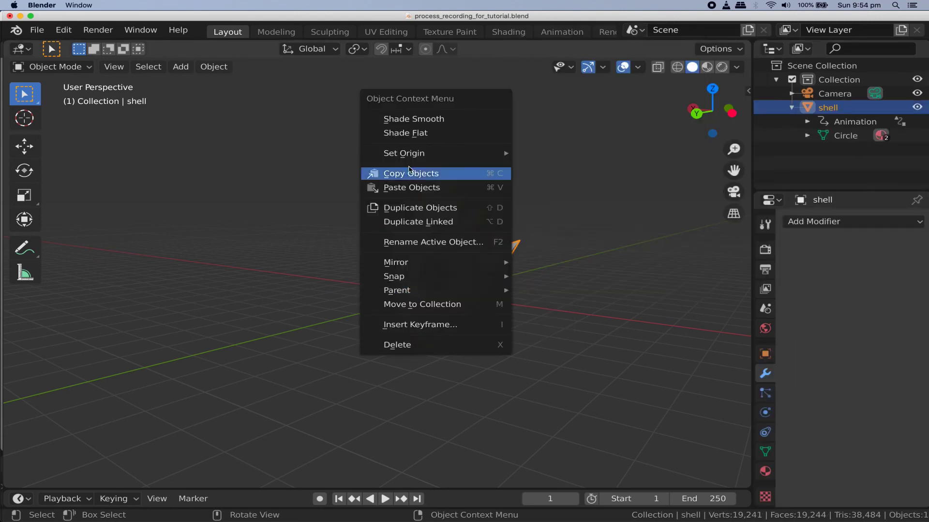
click(411, 119)
scroll(435, 242, up, 4)
middle_drag(435, 242, 748, 50)
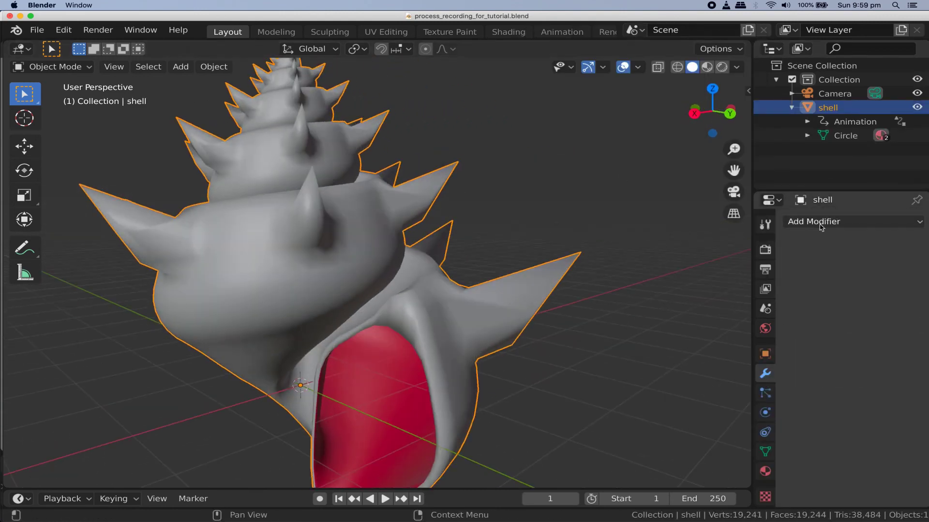
Add a Subdivision Surface modifier at viewport level 2 and inspect the red opening.
click(853, 221)
click(610, 441)
click(844, 327)
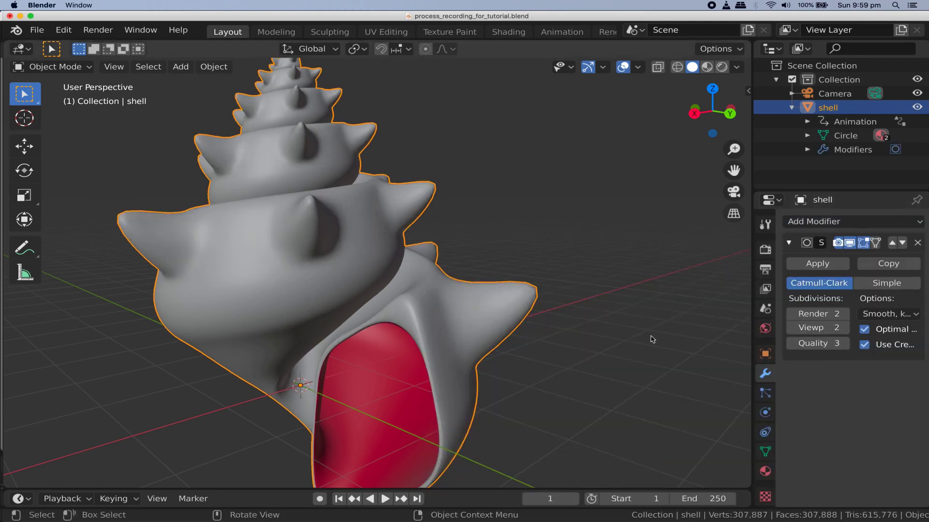
middle_drag(367, 300, 386, 341)
scroll(342, 315, up, 5)
scroll(386, 340, down, 5)
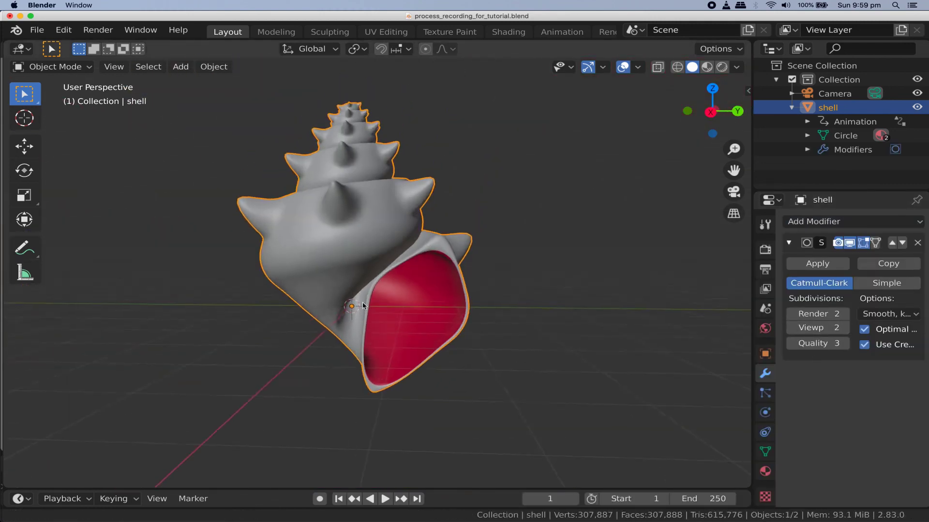
middle_drag(359, 307, 356, 300)
scroll(356, 300, up, 5)
middle_drag(355, 334, 352, 292)
scroll(353, 300, up, 10)
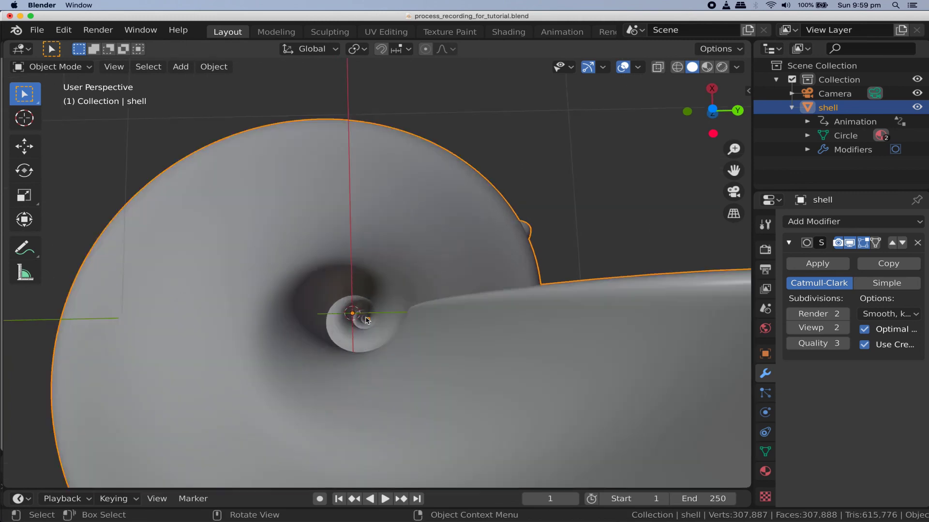
scroll(424, 313, up, 5)
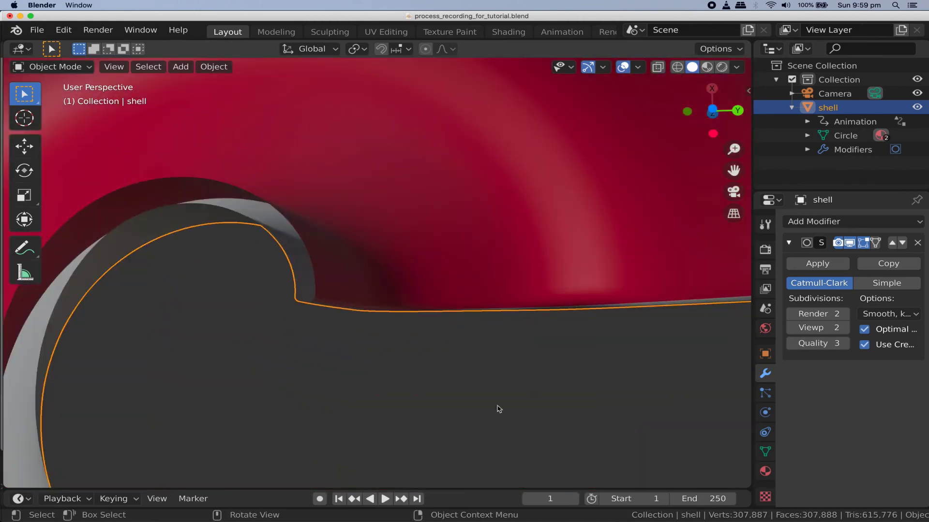
middle_drag(498, 408, 398, 387)
scroll(407, 405, down, 10)
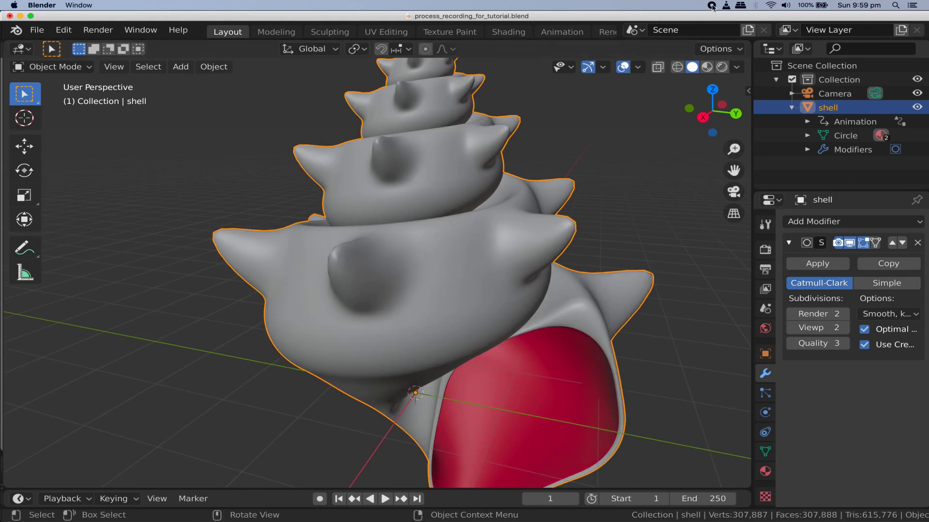